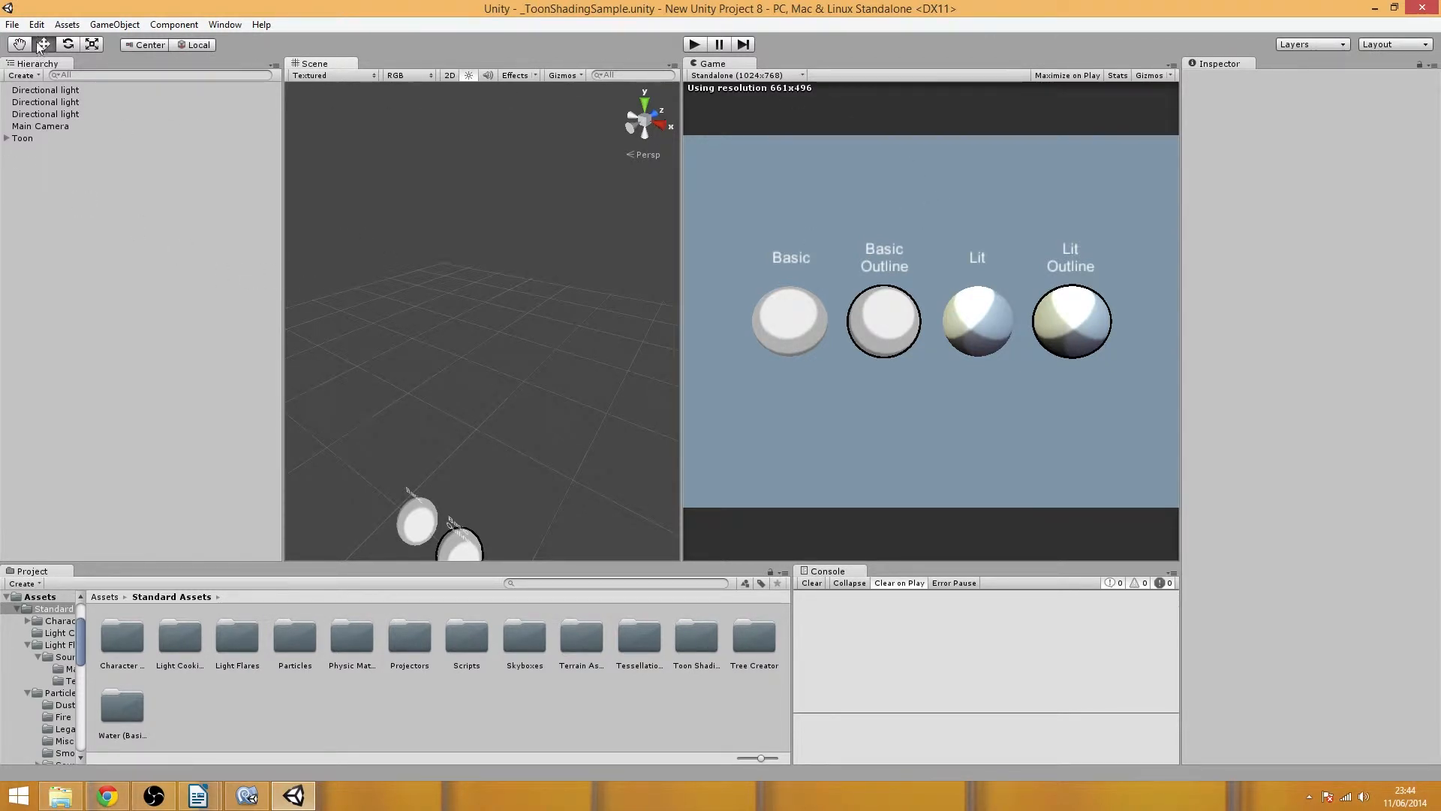
- Open the ll.unity scene from the project's Assets folder and show its plane and spotlight in the scene view
left_click(12, 24)
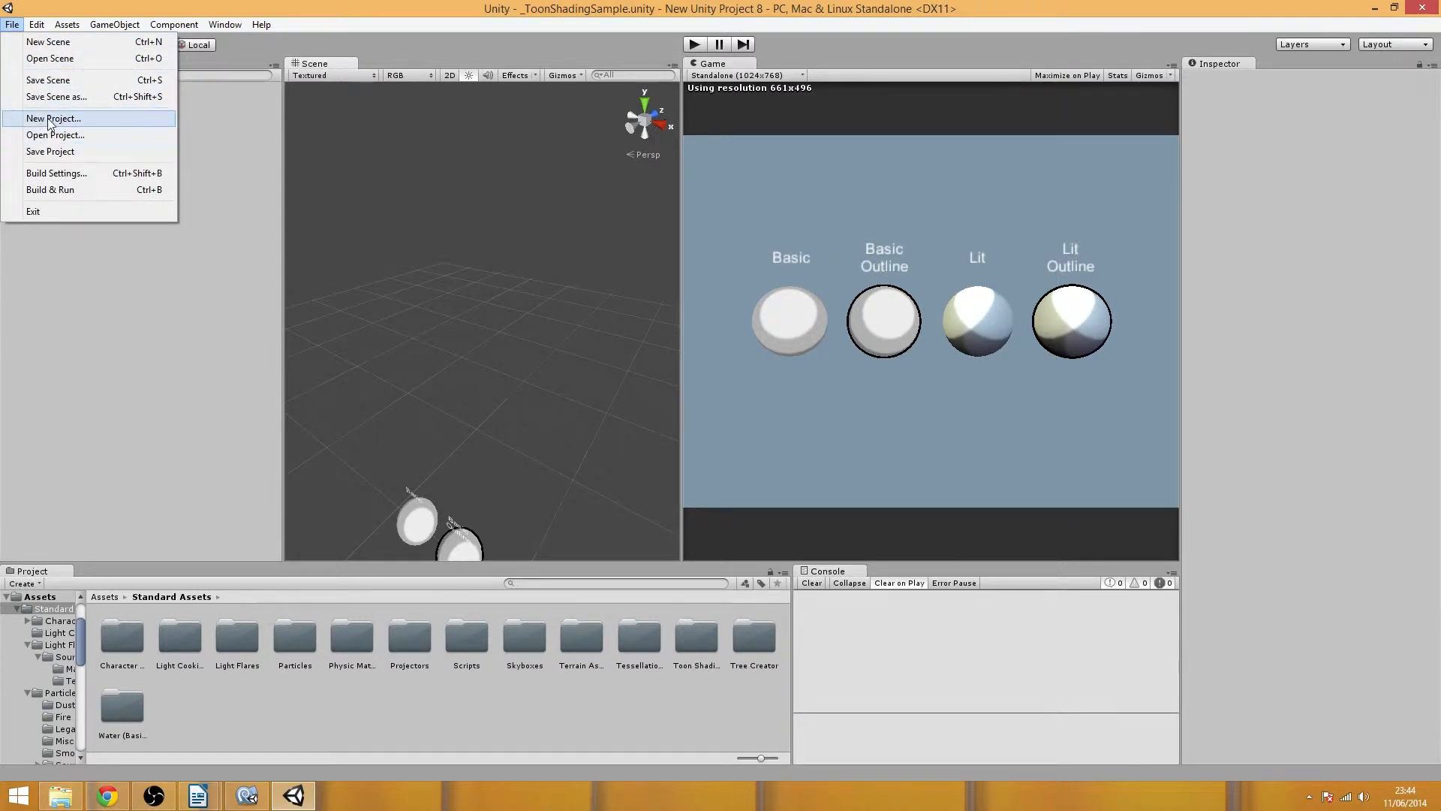
left_click(50, 59)
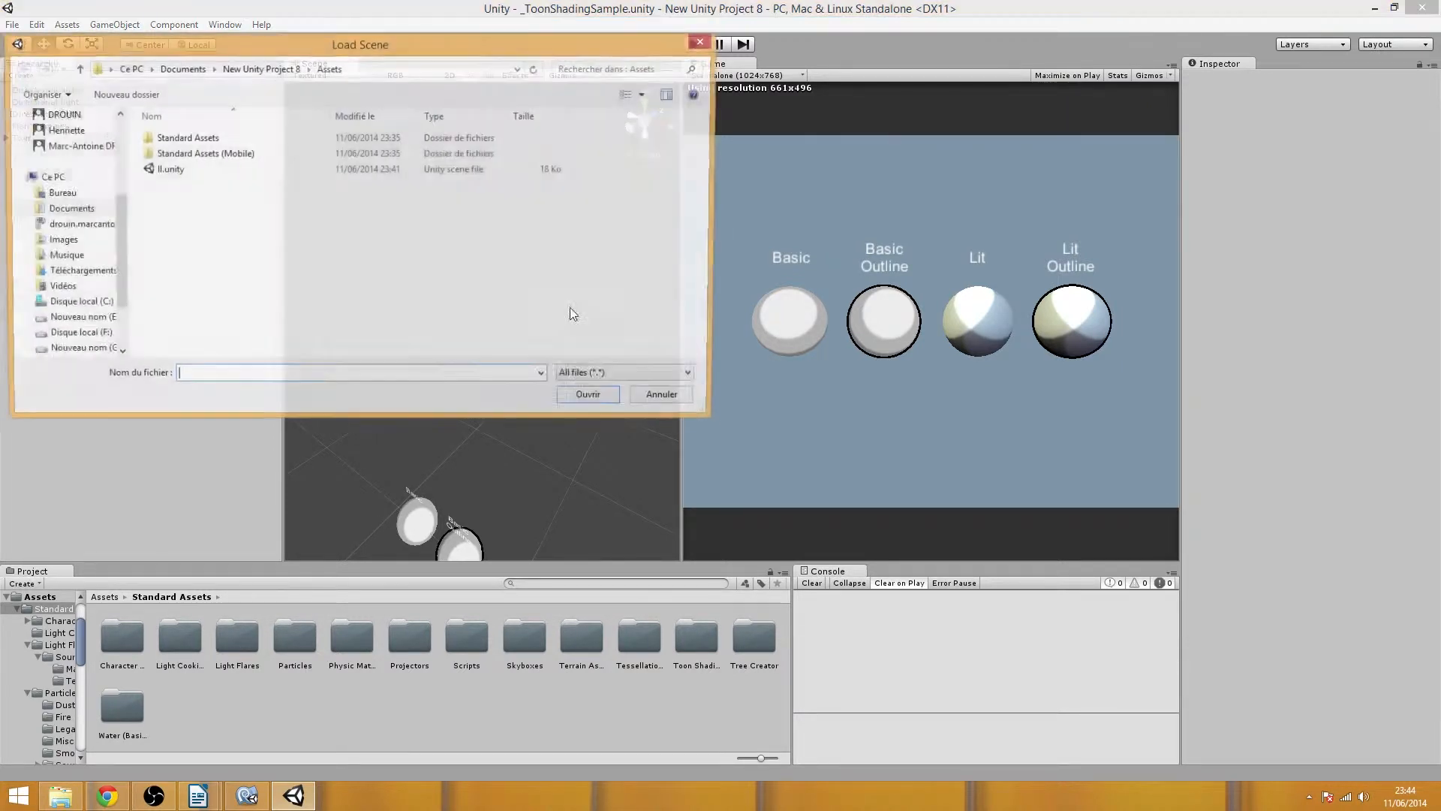
double_click(169, 170)
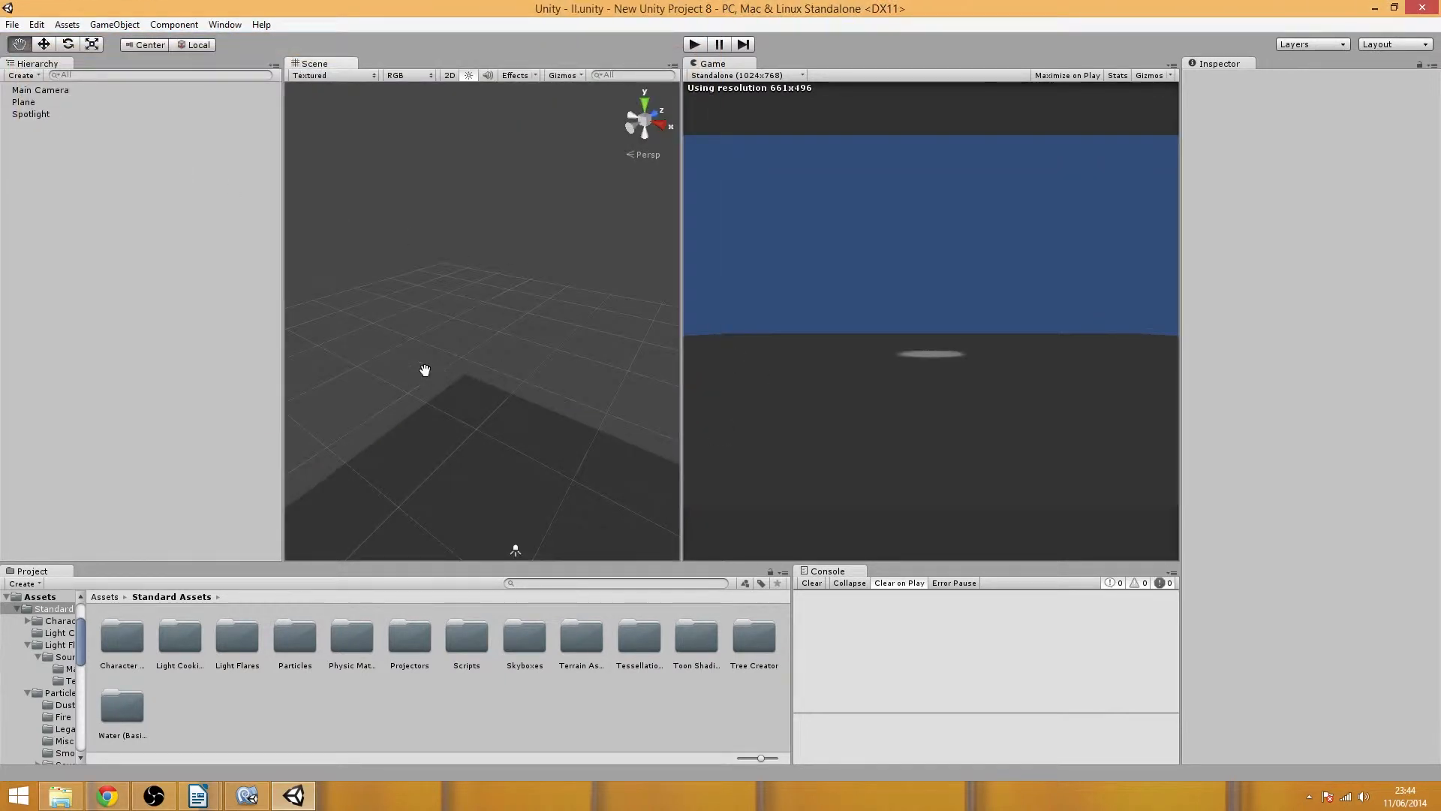
left_click_drag(428, 370, 414, 212)
key("w")
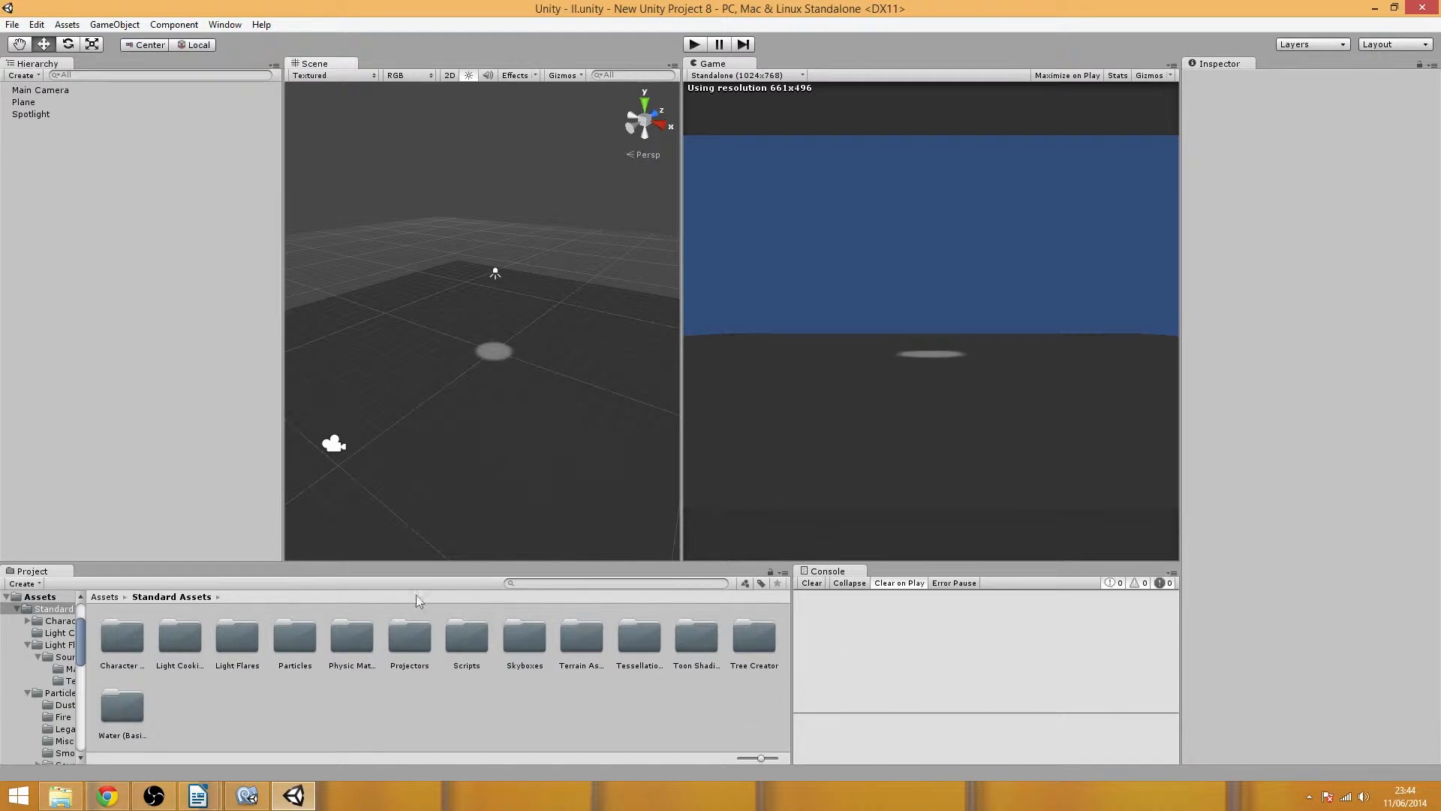
- View the importable packages in the new project wizard and close it without creating a project
left_click(12, 24)
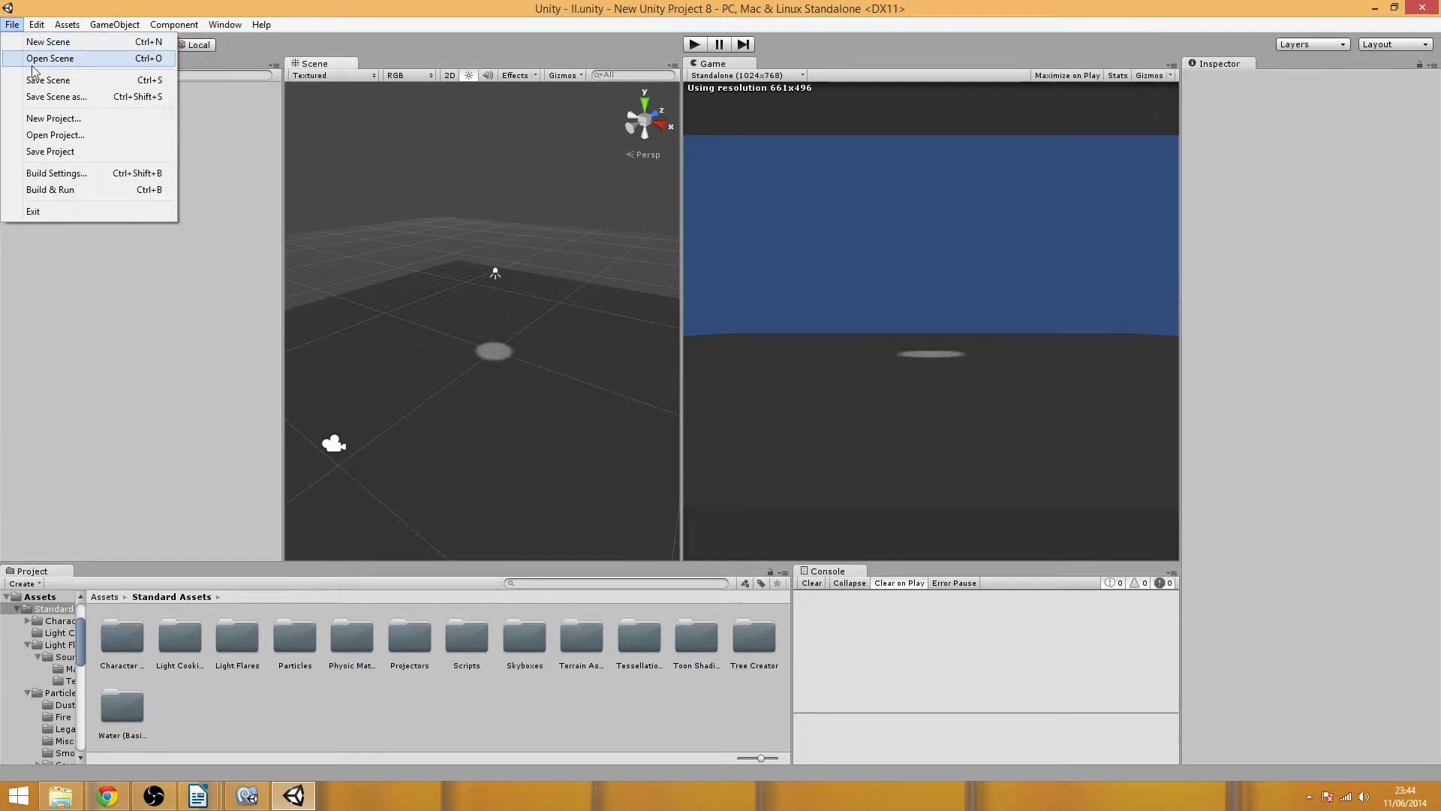
left_click(51, 118)
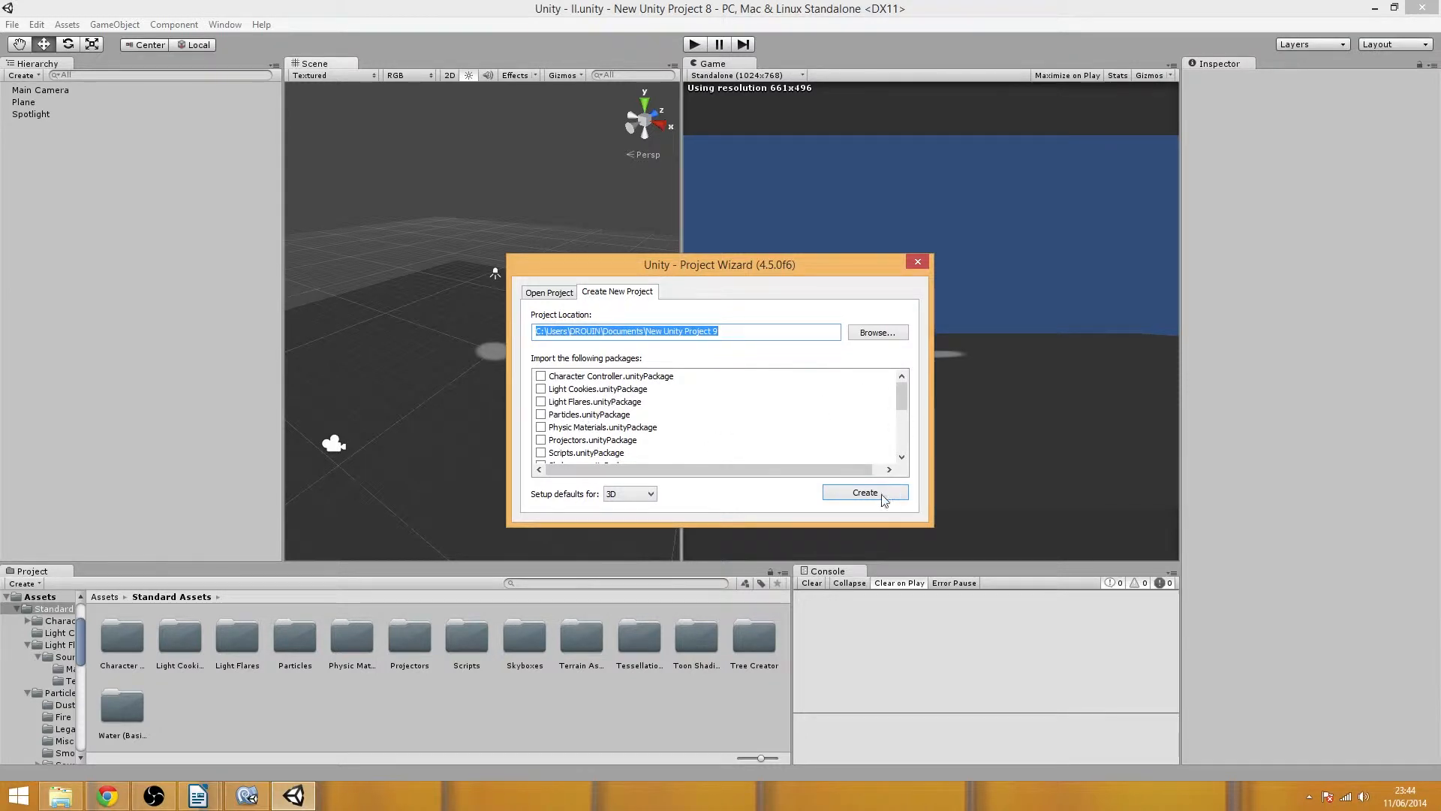
left_click(919, 262)
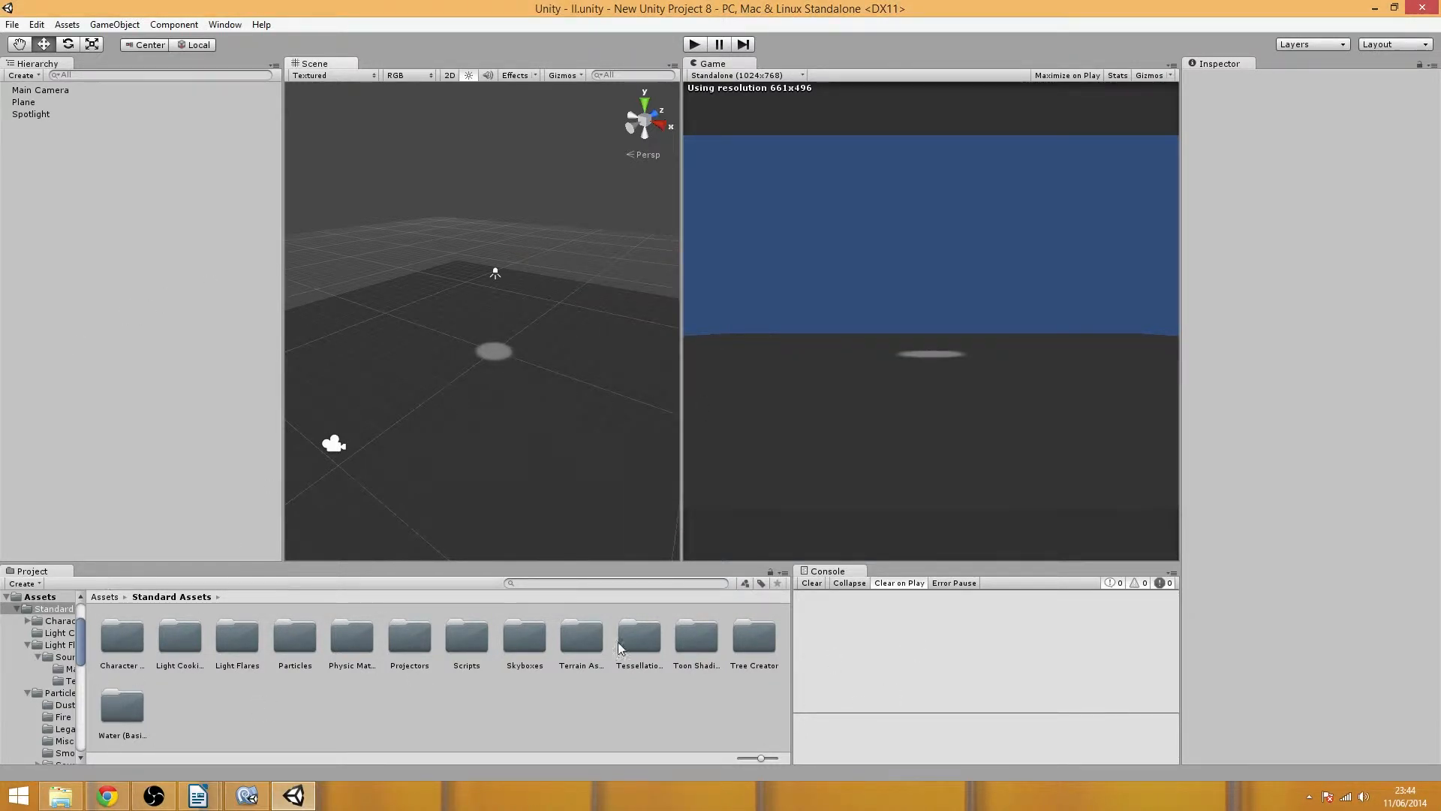
- Place the First Person Controller prefab from the Character Controllers folder on the plane near the spotlight's circle
left_click(111, 658)
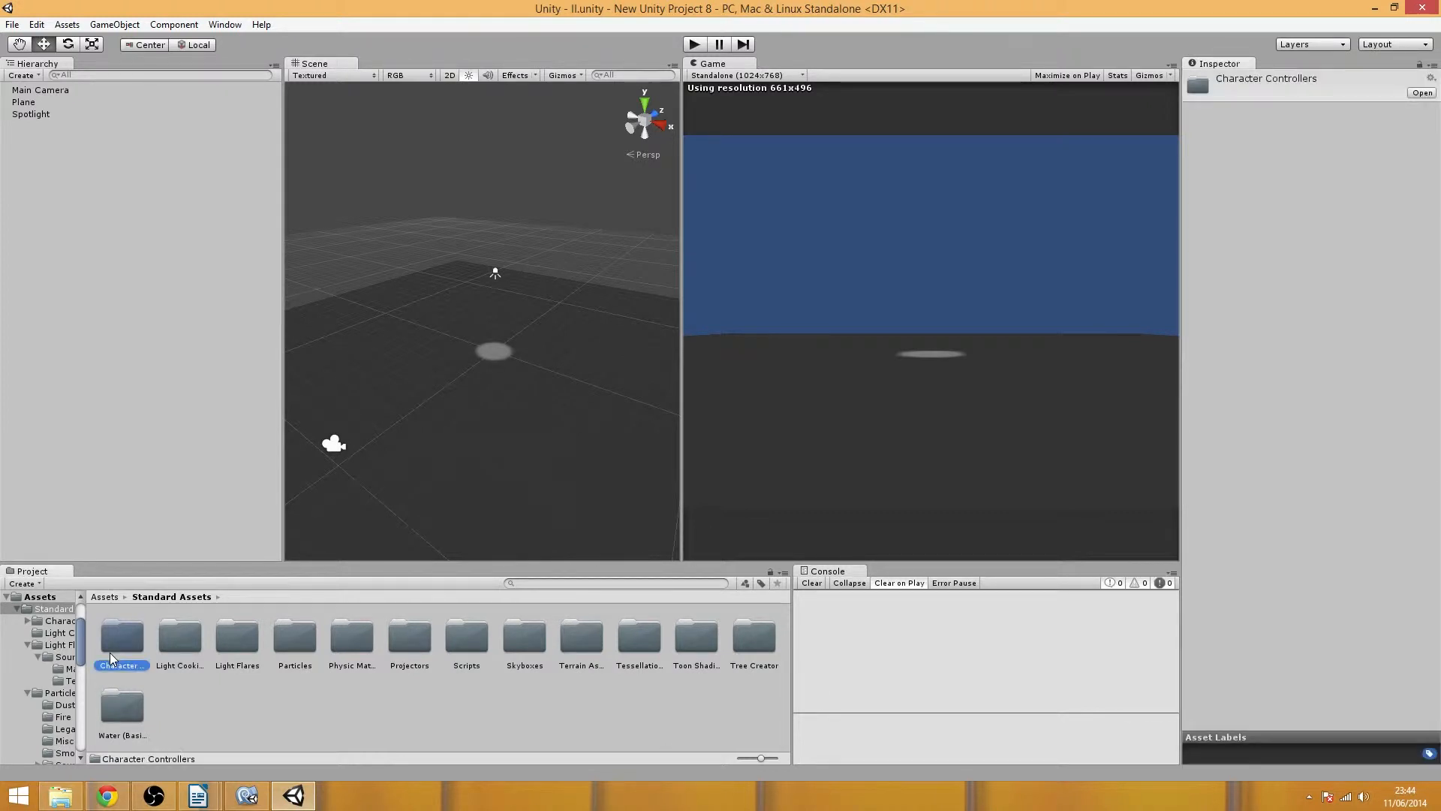
double_click(110, 652)
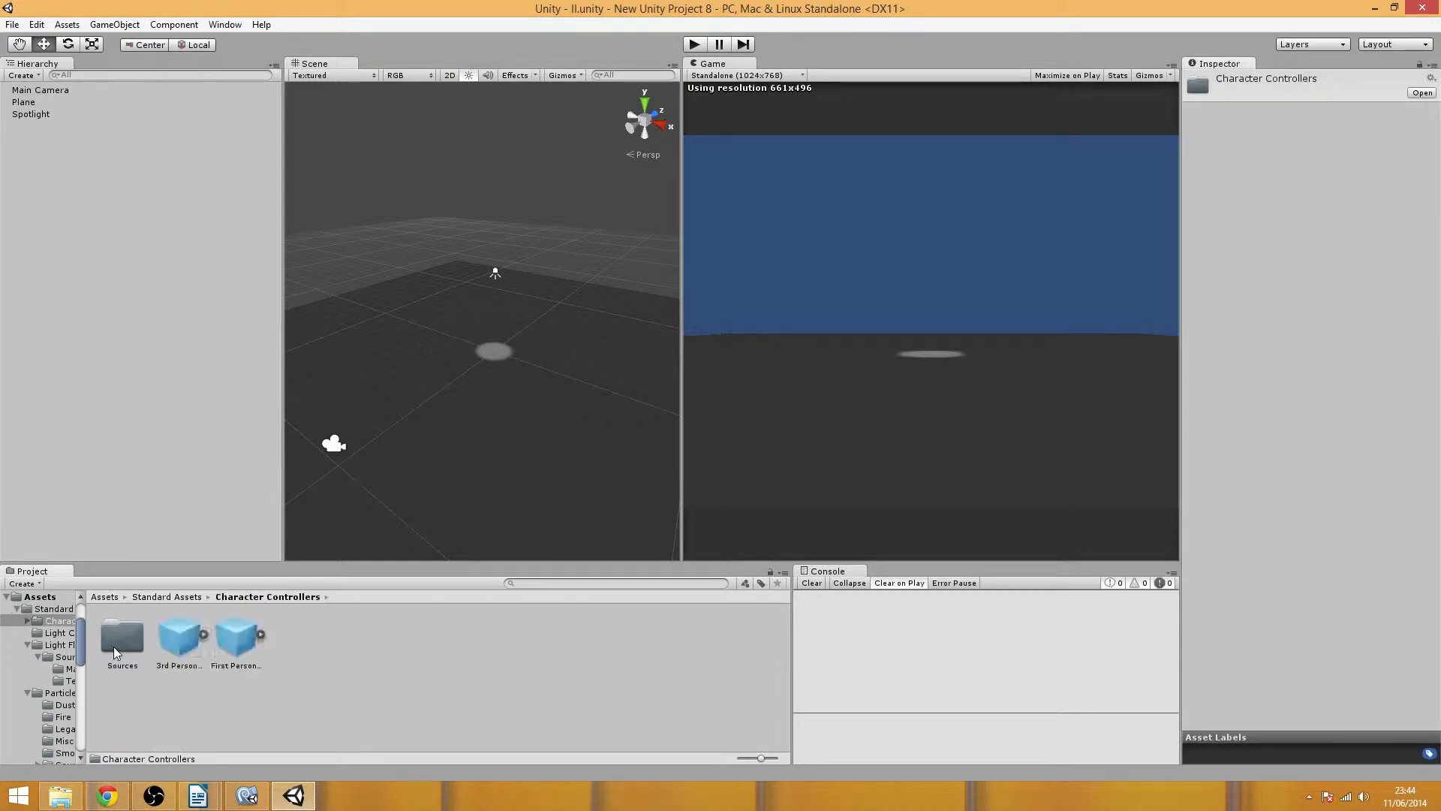
left_click_drag(236, 633, 512, 421)
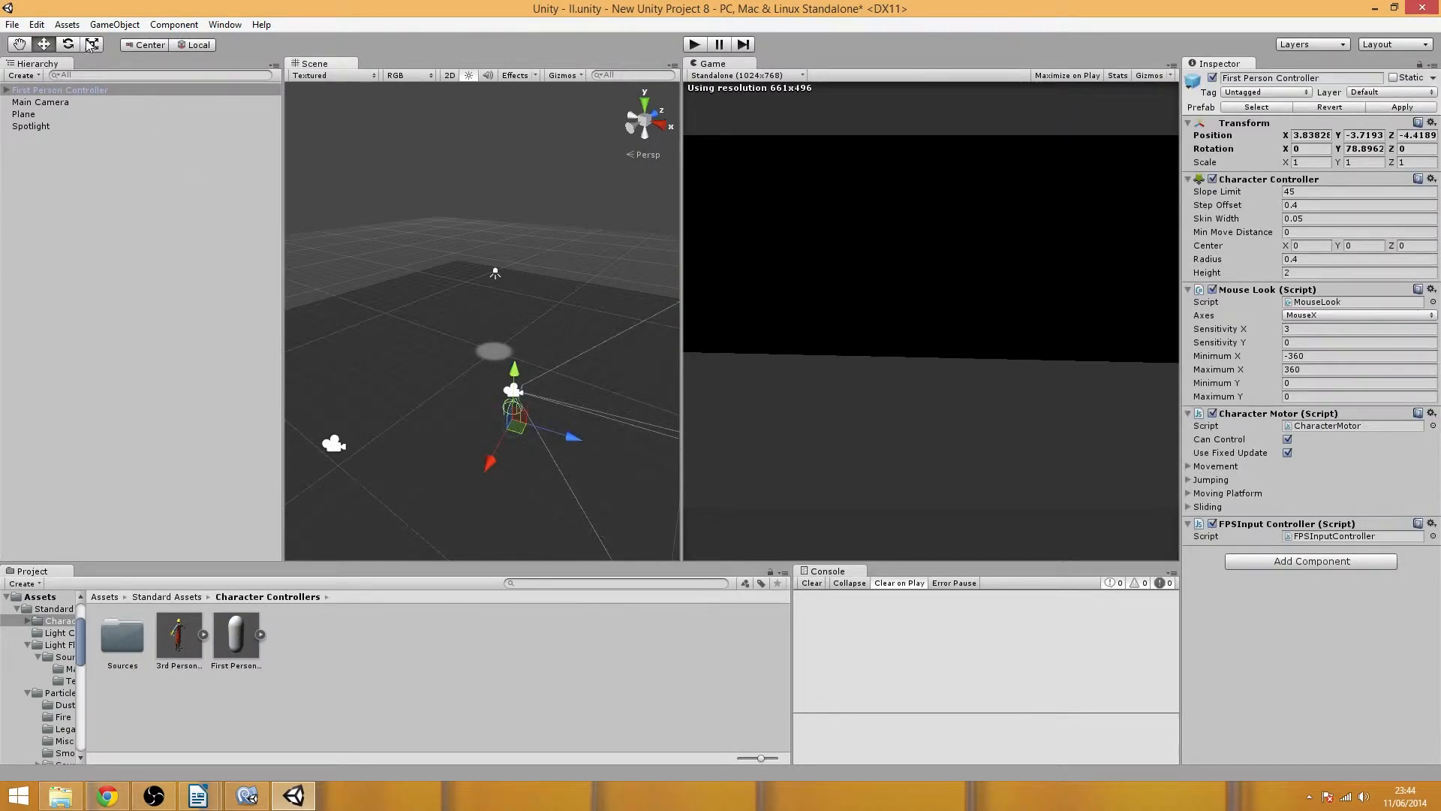
- Raise the First Person Controller to a Y position of about 2.22 and briefly test the scene in play mode
left_click_drag(514, 370, 516, 305)
left_click(513, 303)
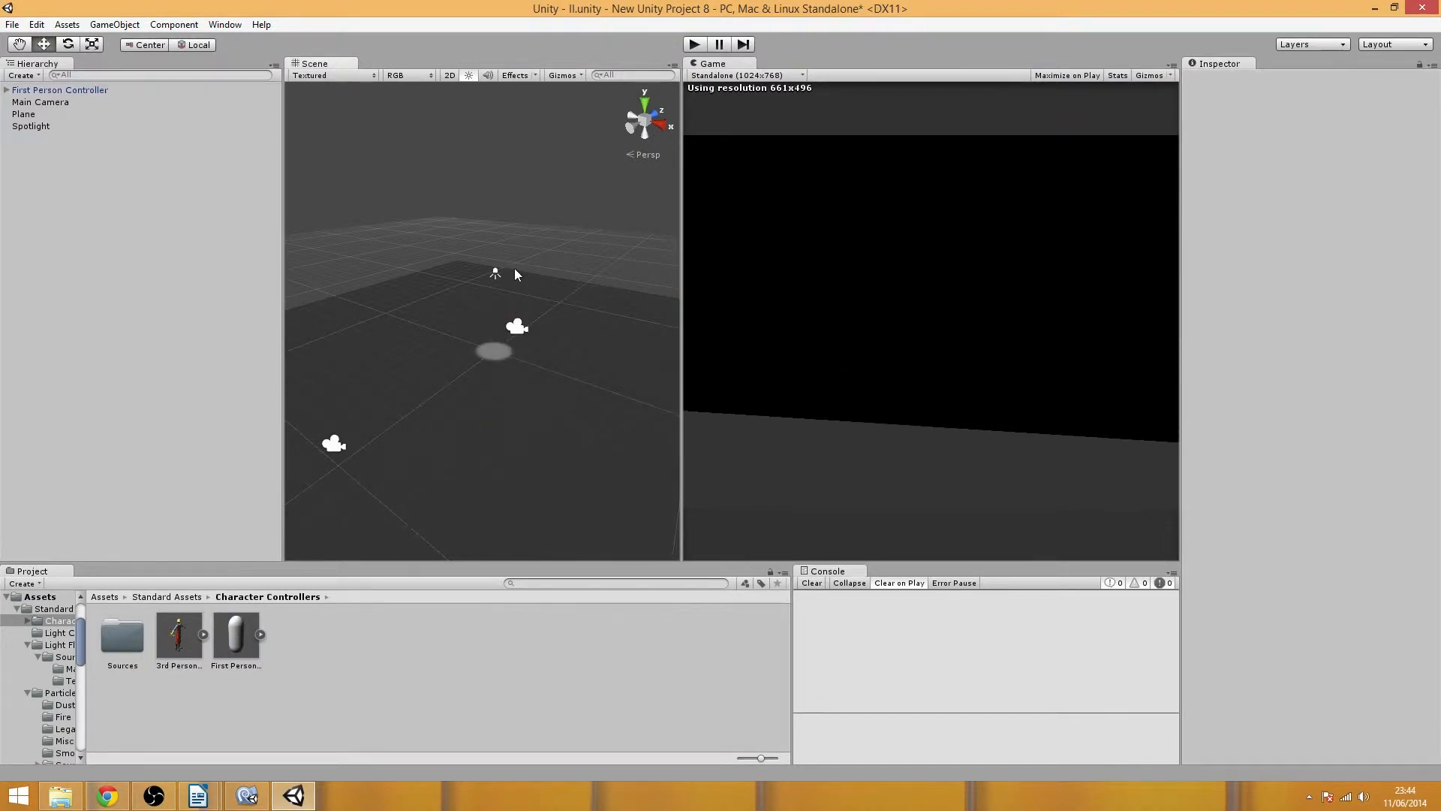
left_click(517, 275)
left_click(45, 90)
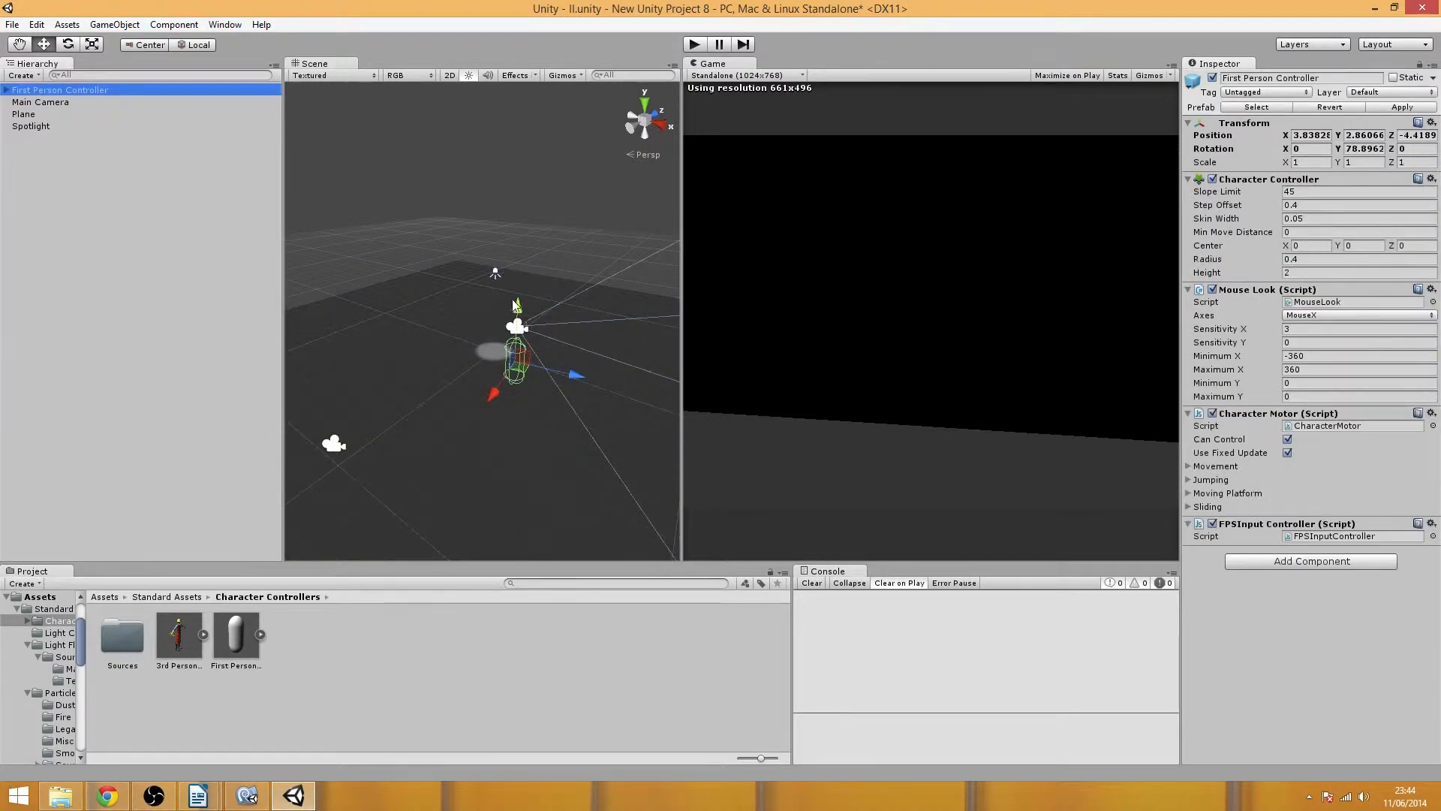
mouse_move(517, 307)
left_mouse_down()
mouse_move(516, 184)
mouse_move(518, 400)
mouse_move(517, 323)
left_mouse_up()
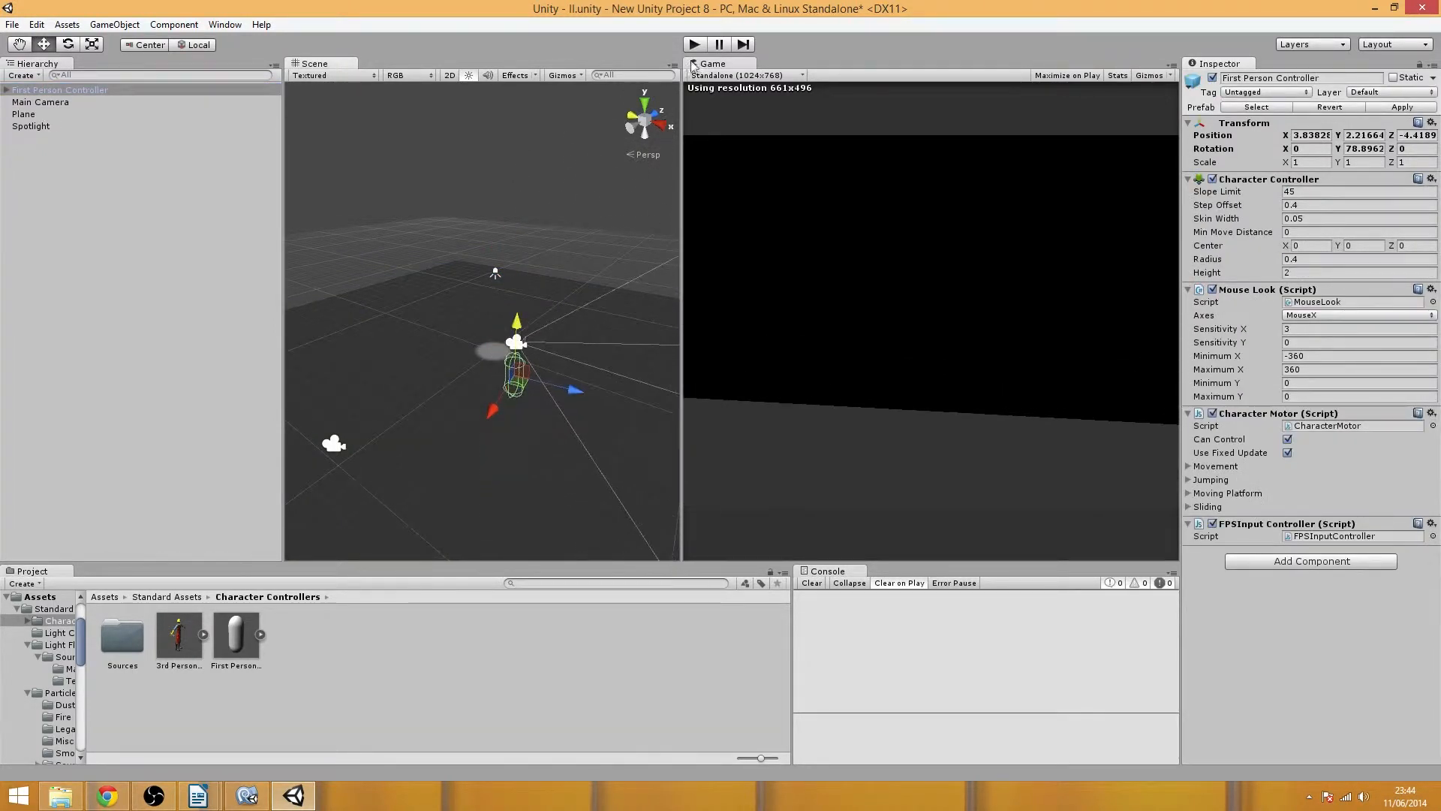
left_click(694, 43)
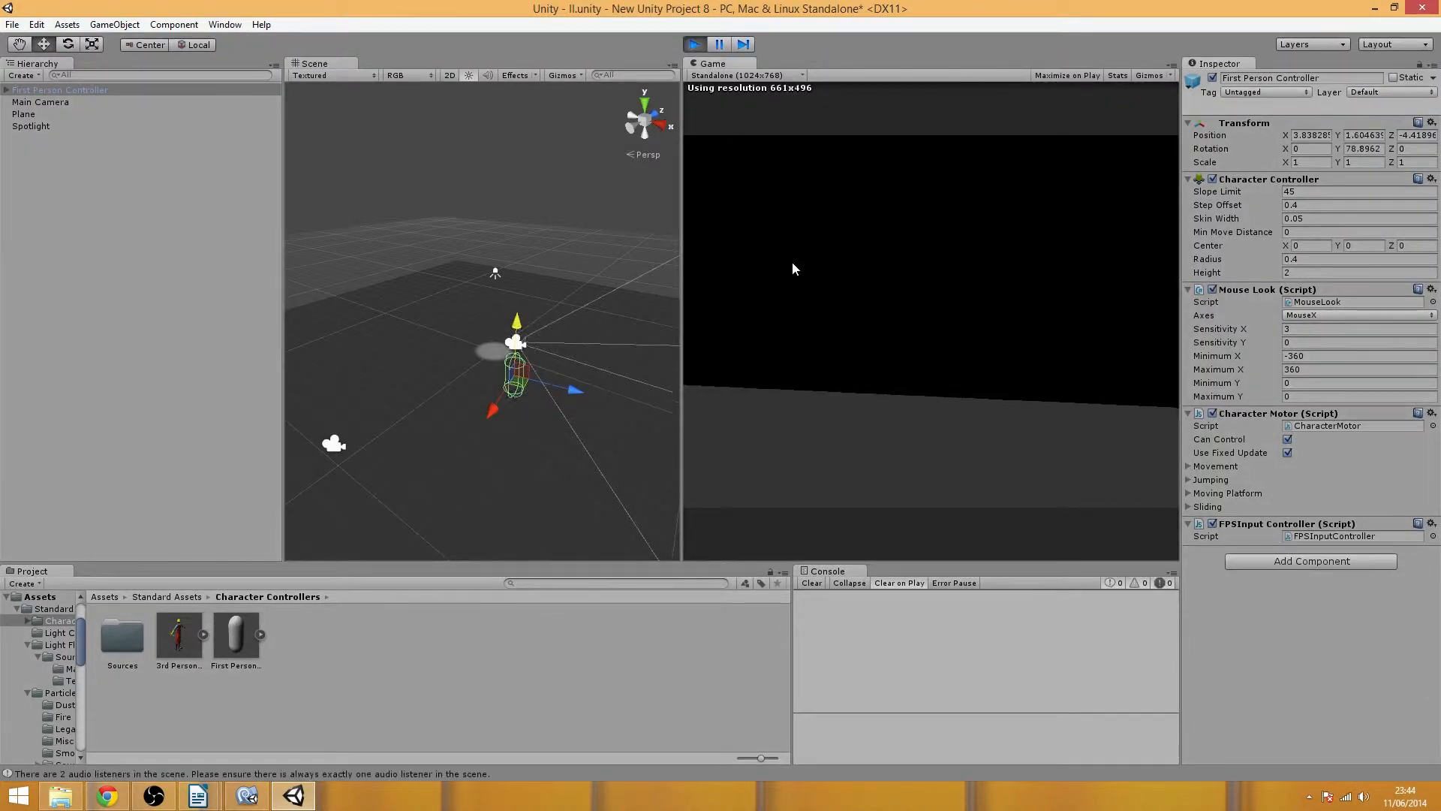
left_click(693, 44)
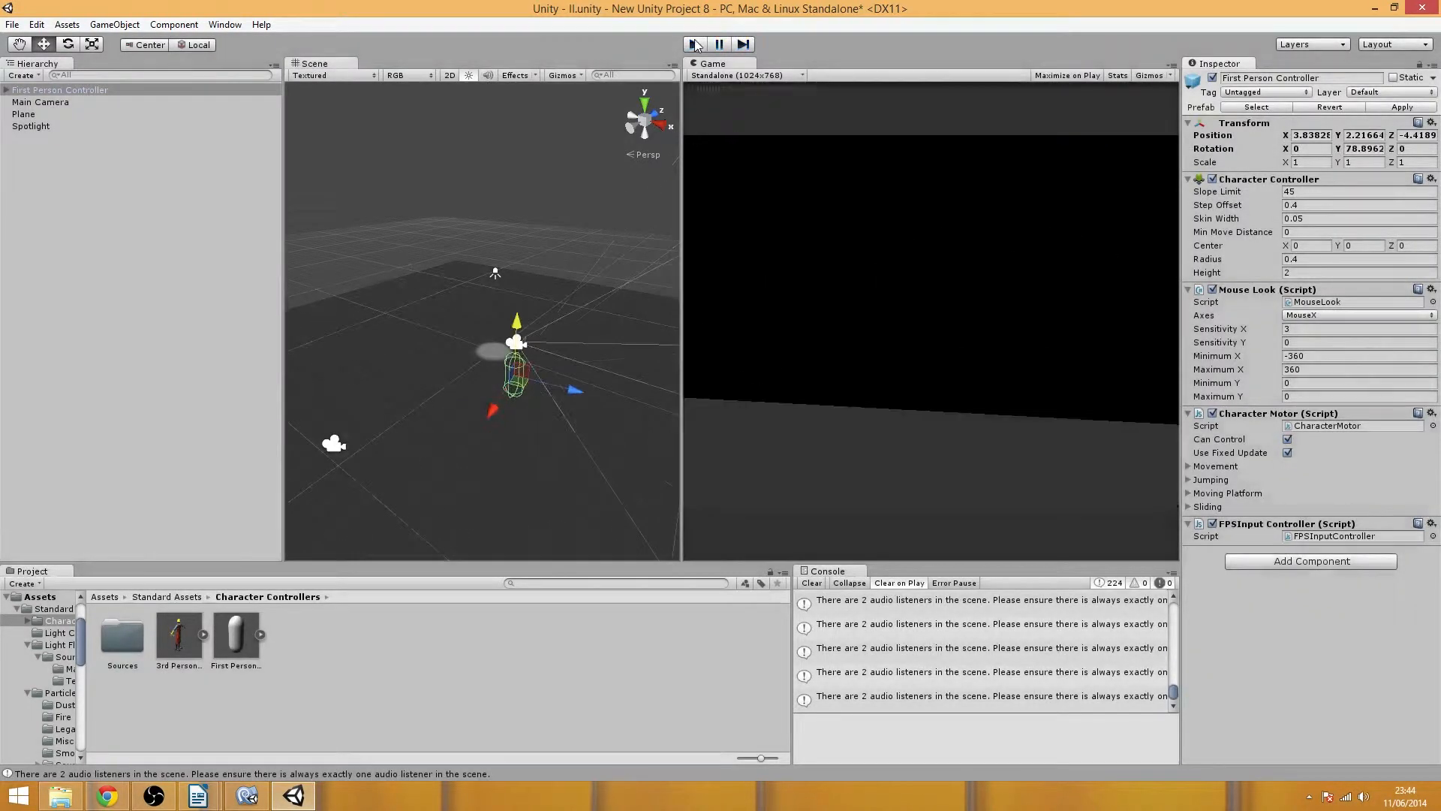
- Replace the First Person Controller with the 3rd Person Controller prefab at about X 3.79, Y 2.19, Z -4.95
left_click(222, 650)
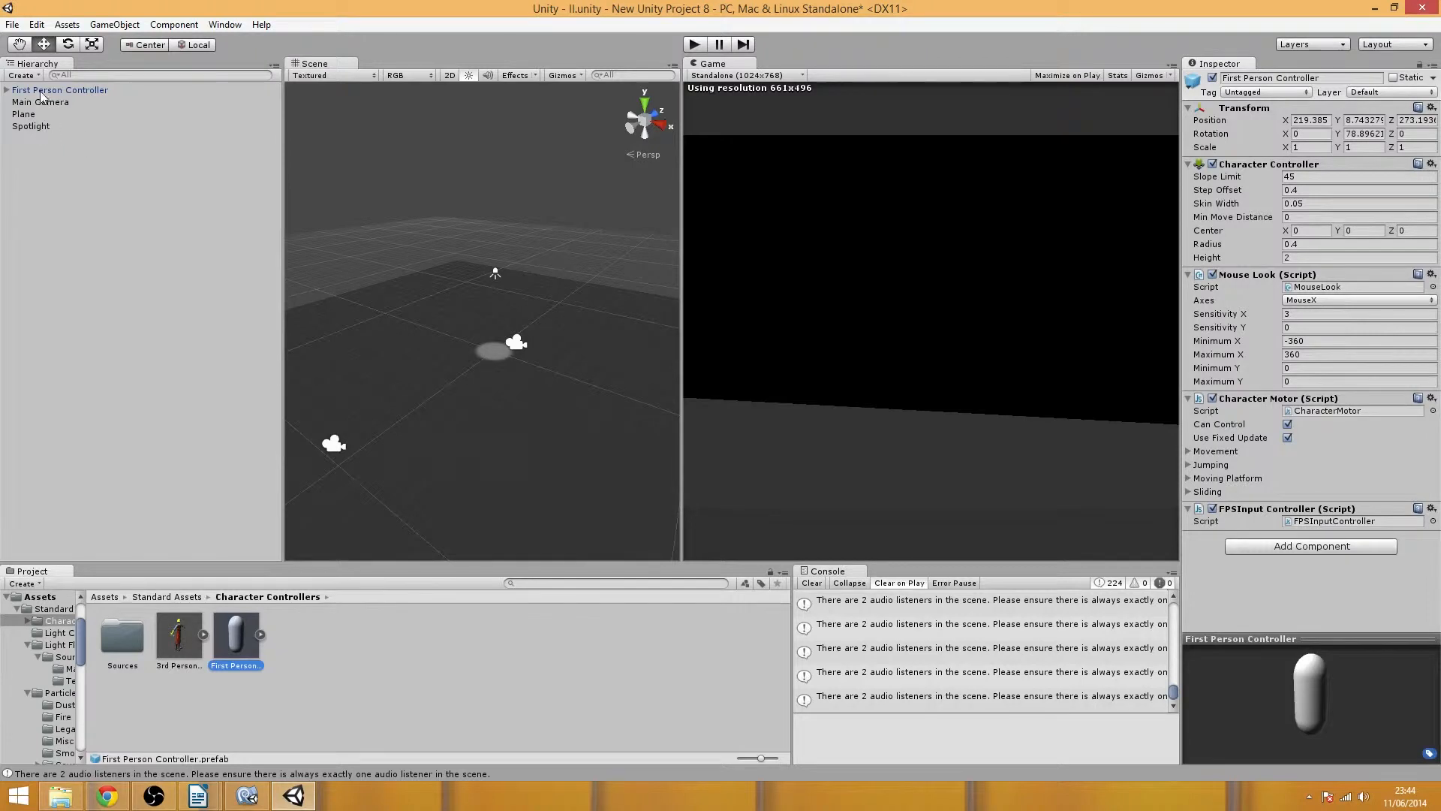
key("Delete")
left_click_drag(158, 656, 509, 351)
- Test the 3rd Person Controller in play mode by running the character around the spotlight's circle, and stop the game
left_click(692, 48)
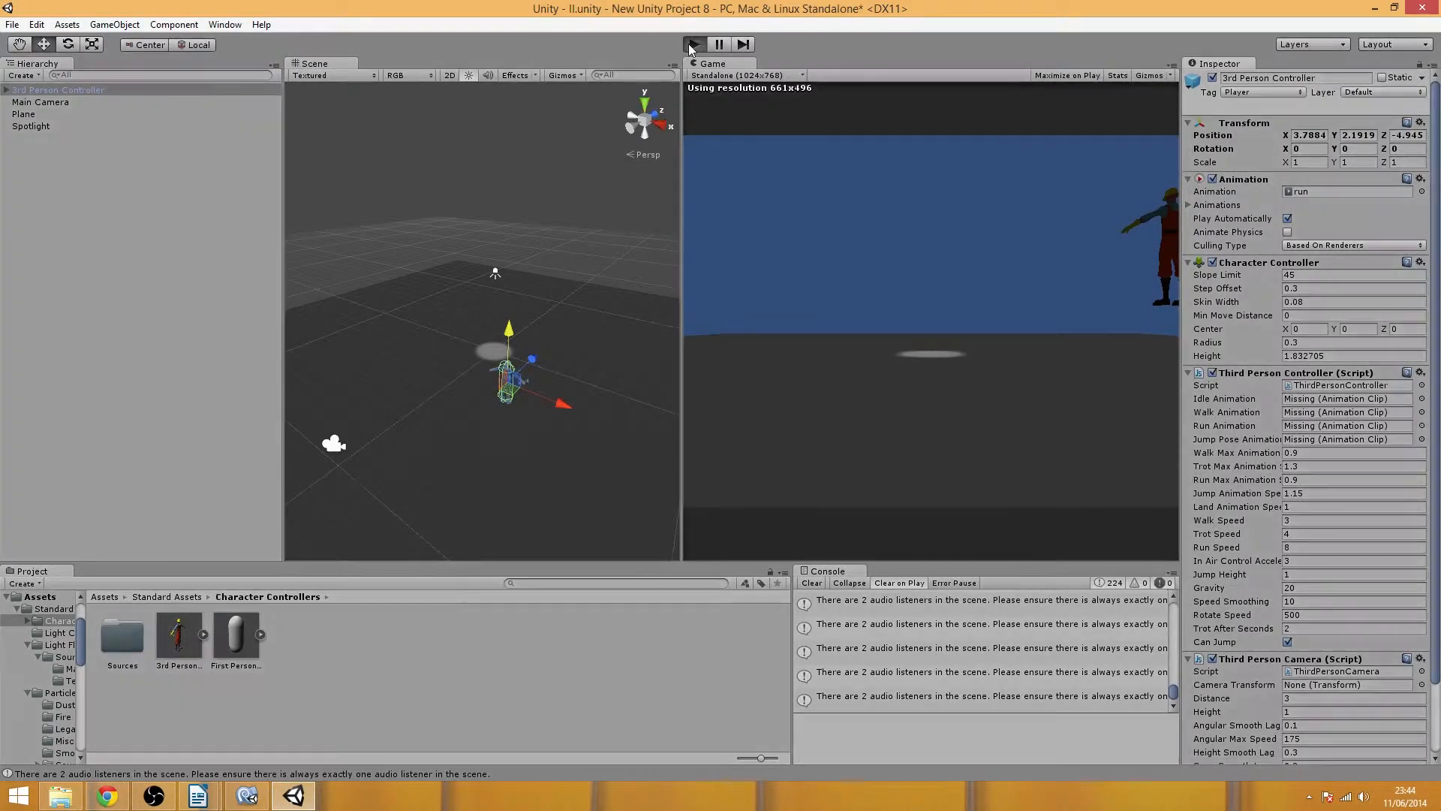
key("w")
key("a")
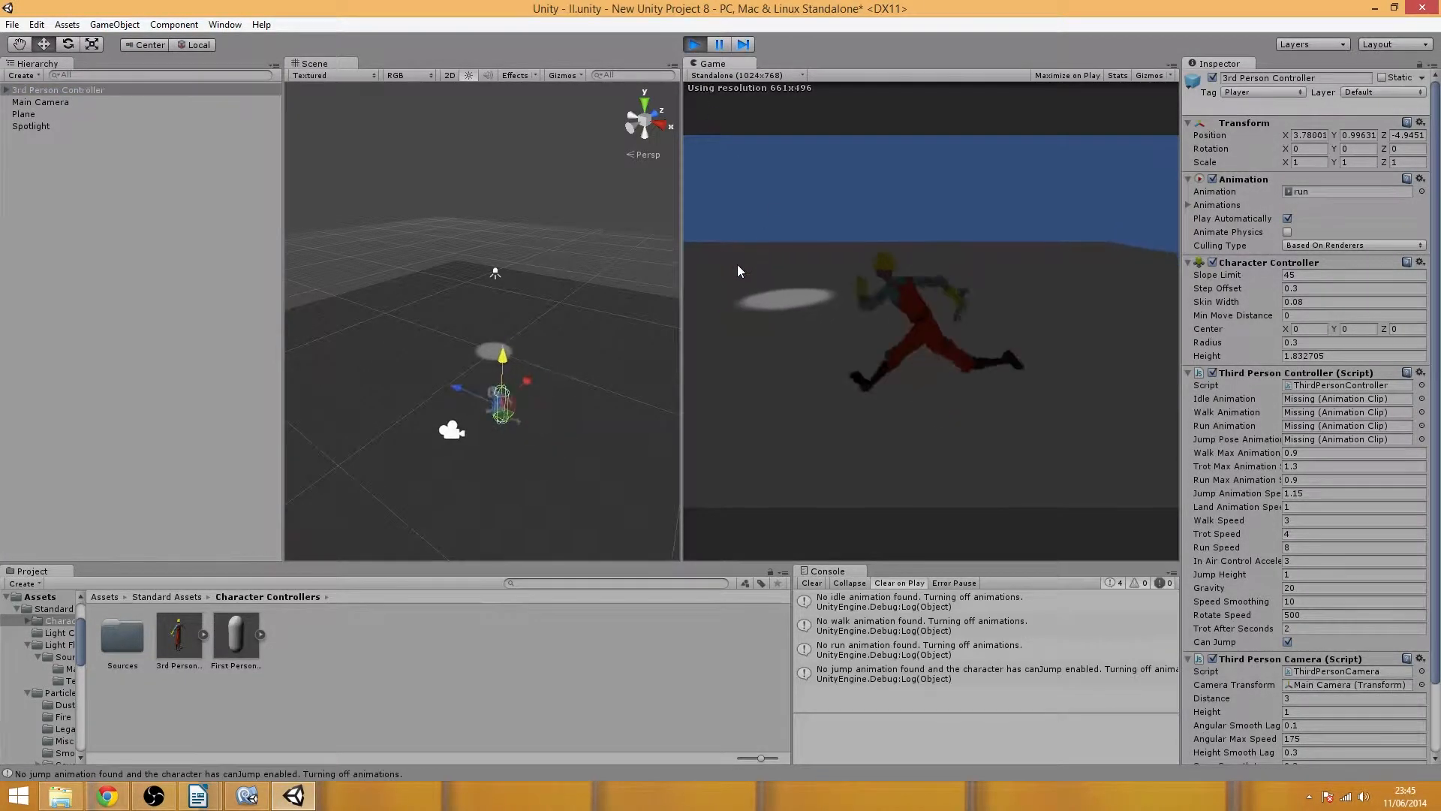
key("w")
key("d")
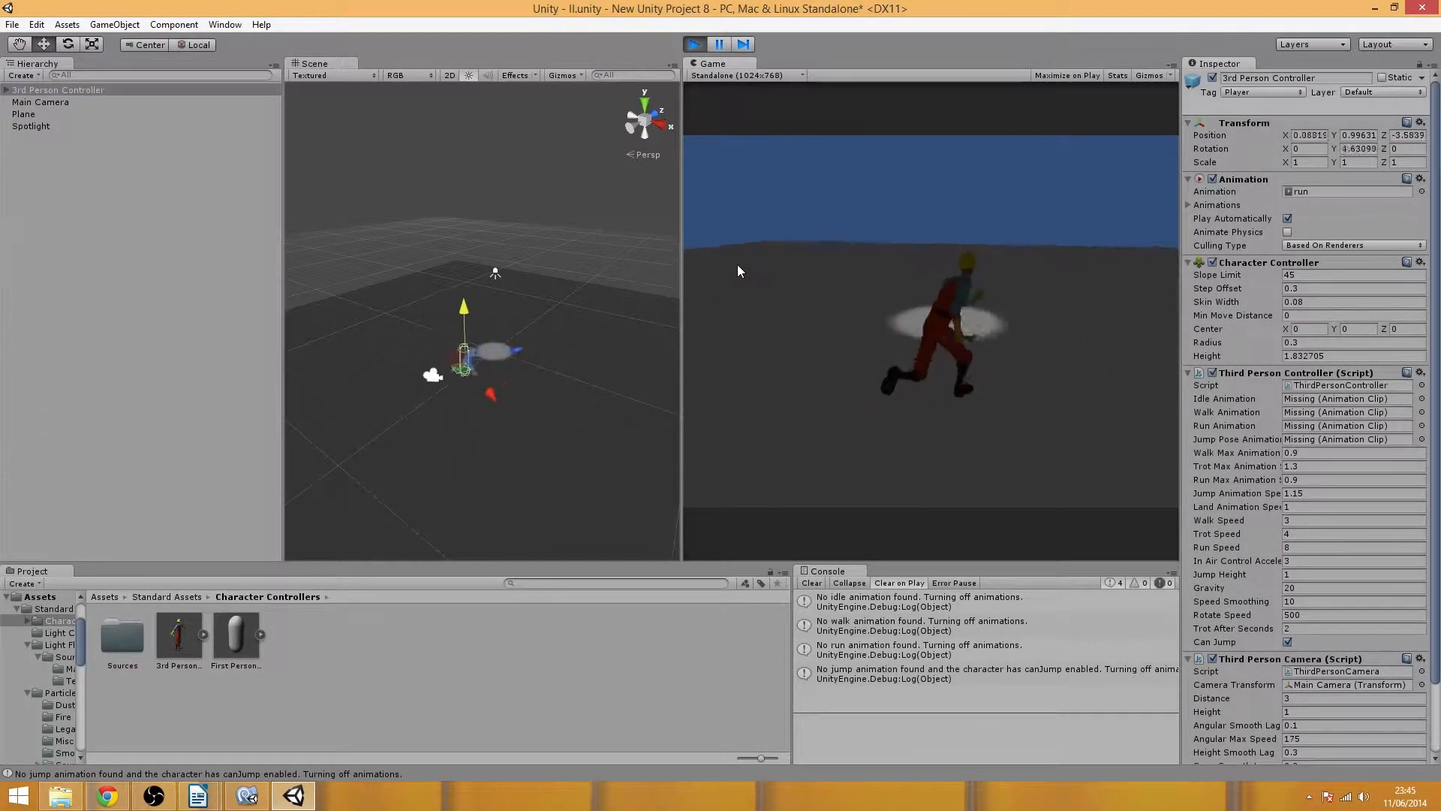
key("a")
key("d")
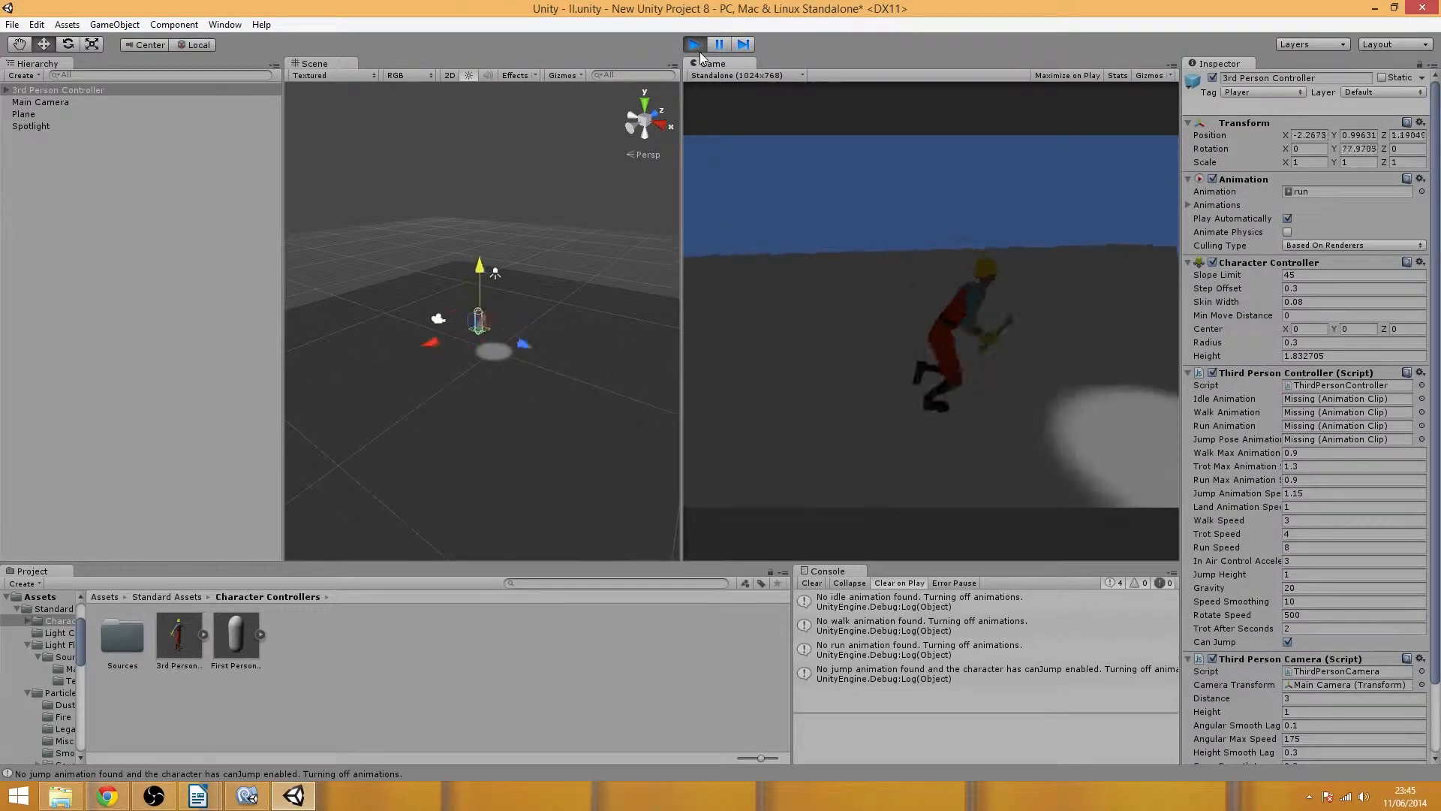
key("a")
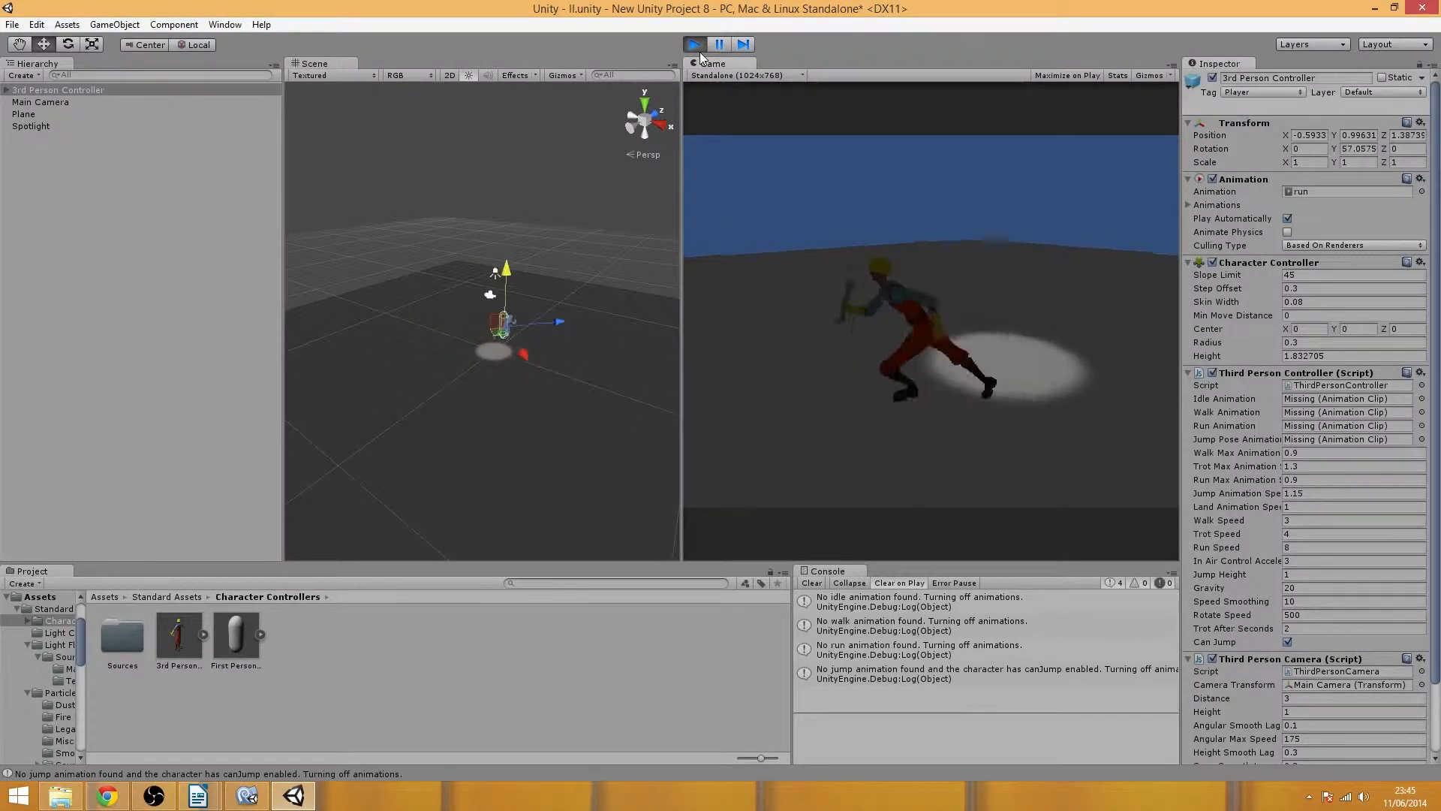
key("w")
key("d")
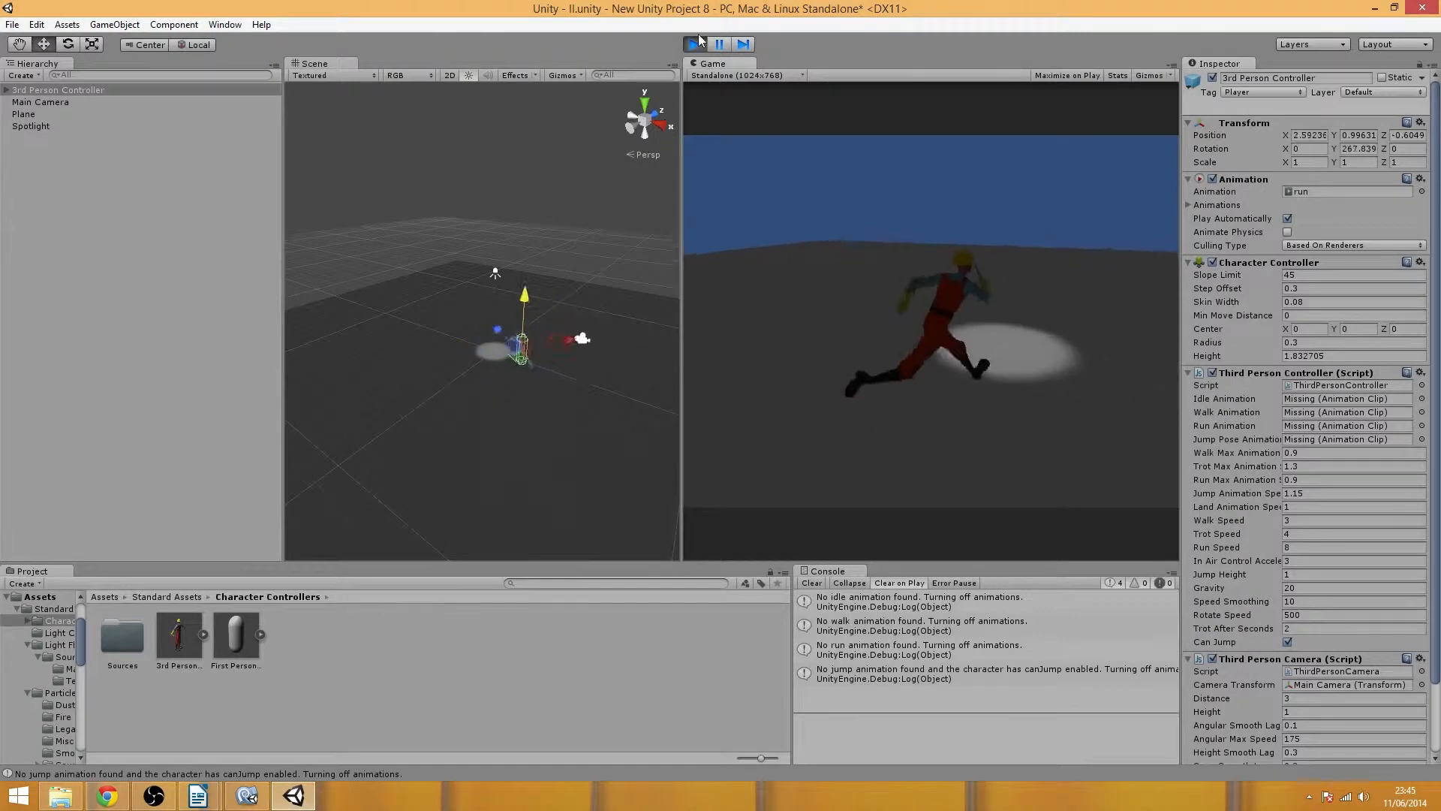
key("w")
left_click(696, 45)
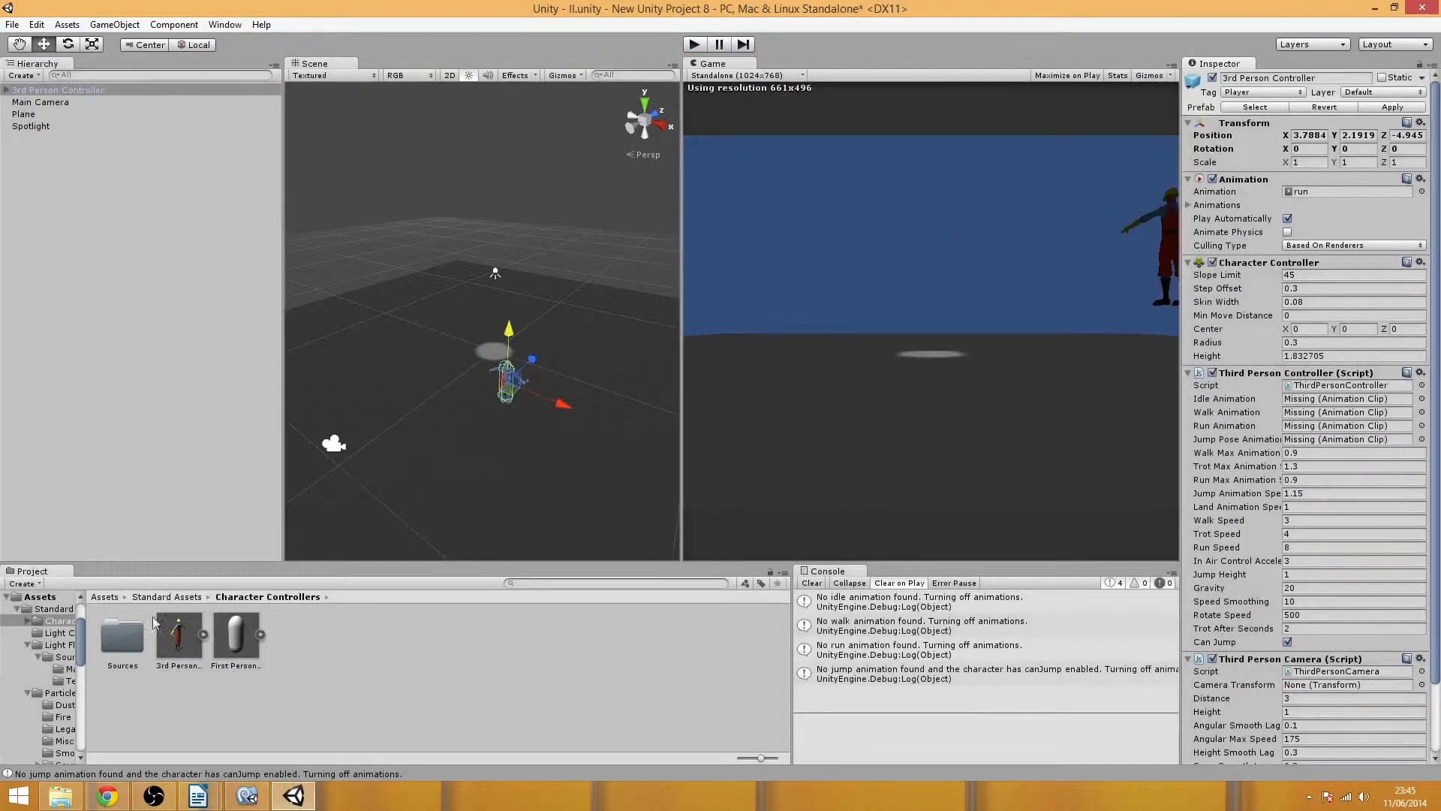
- Open the Light Cookies folder in Standard Assets and inspect the Flashlight_Irregular texture
left_click(167, 597)
double_click(181, 638)
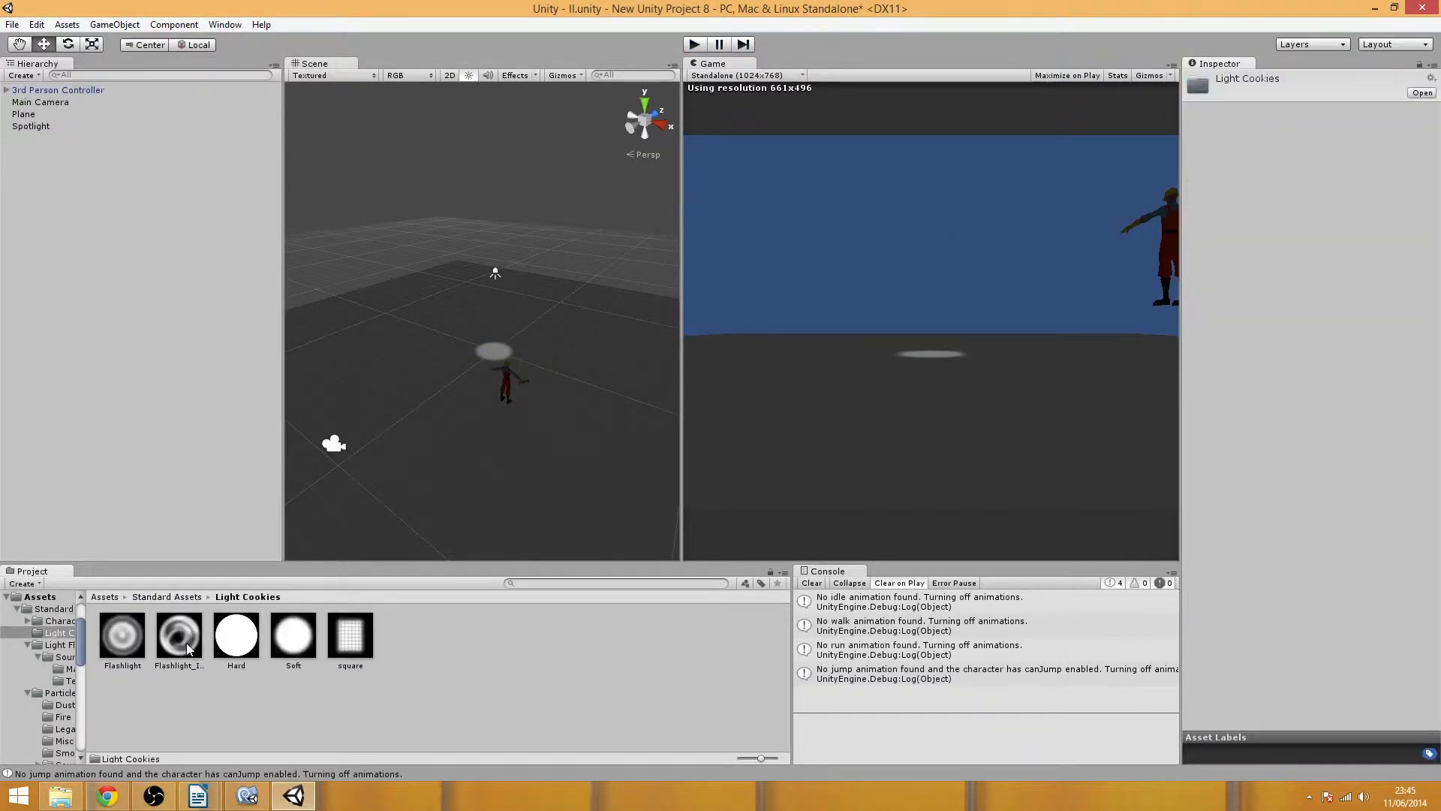
left_click(143, 598)
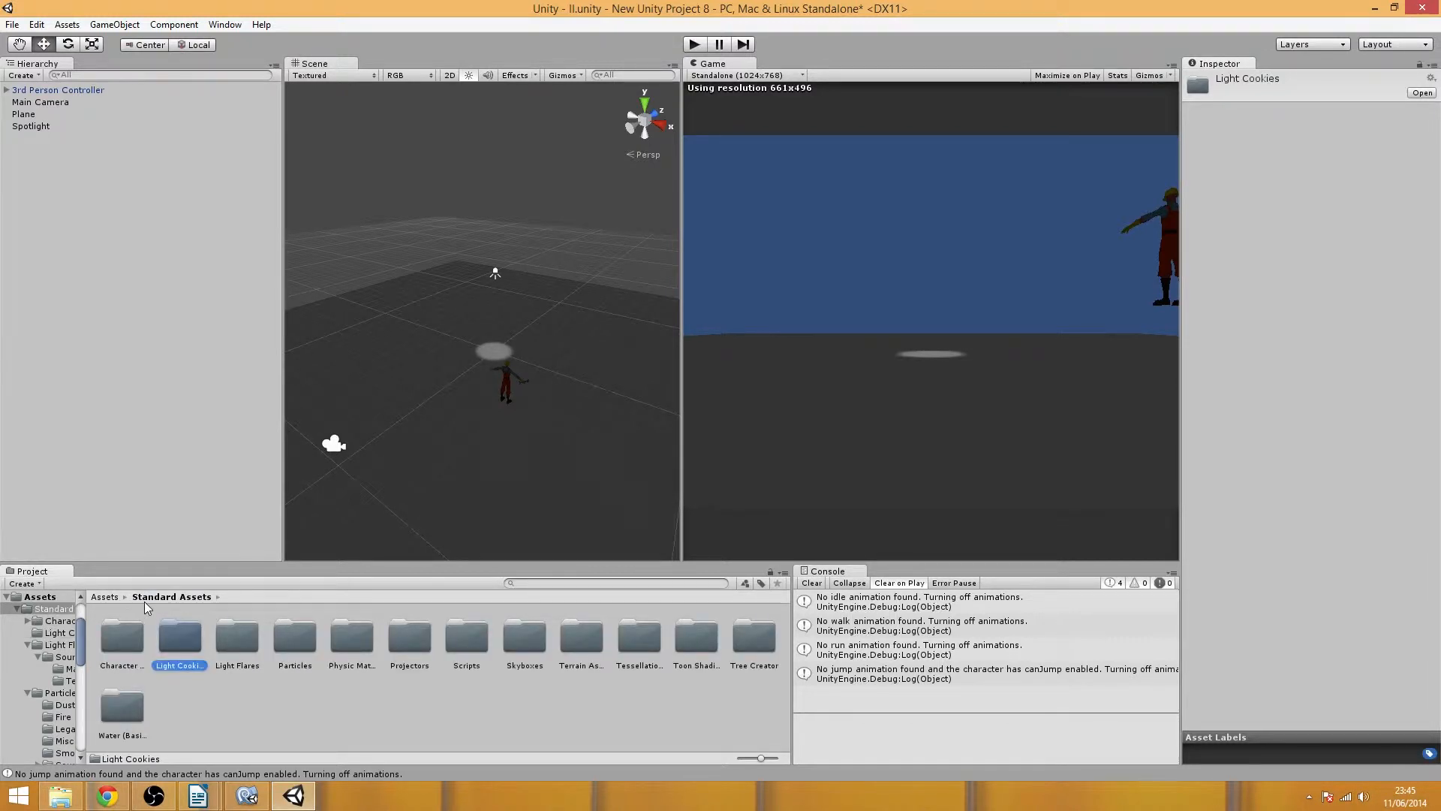
double_click(177, 647)
left_click(177, 647)
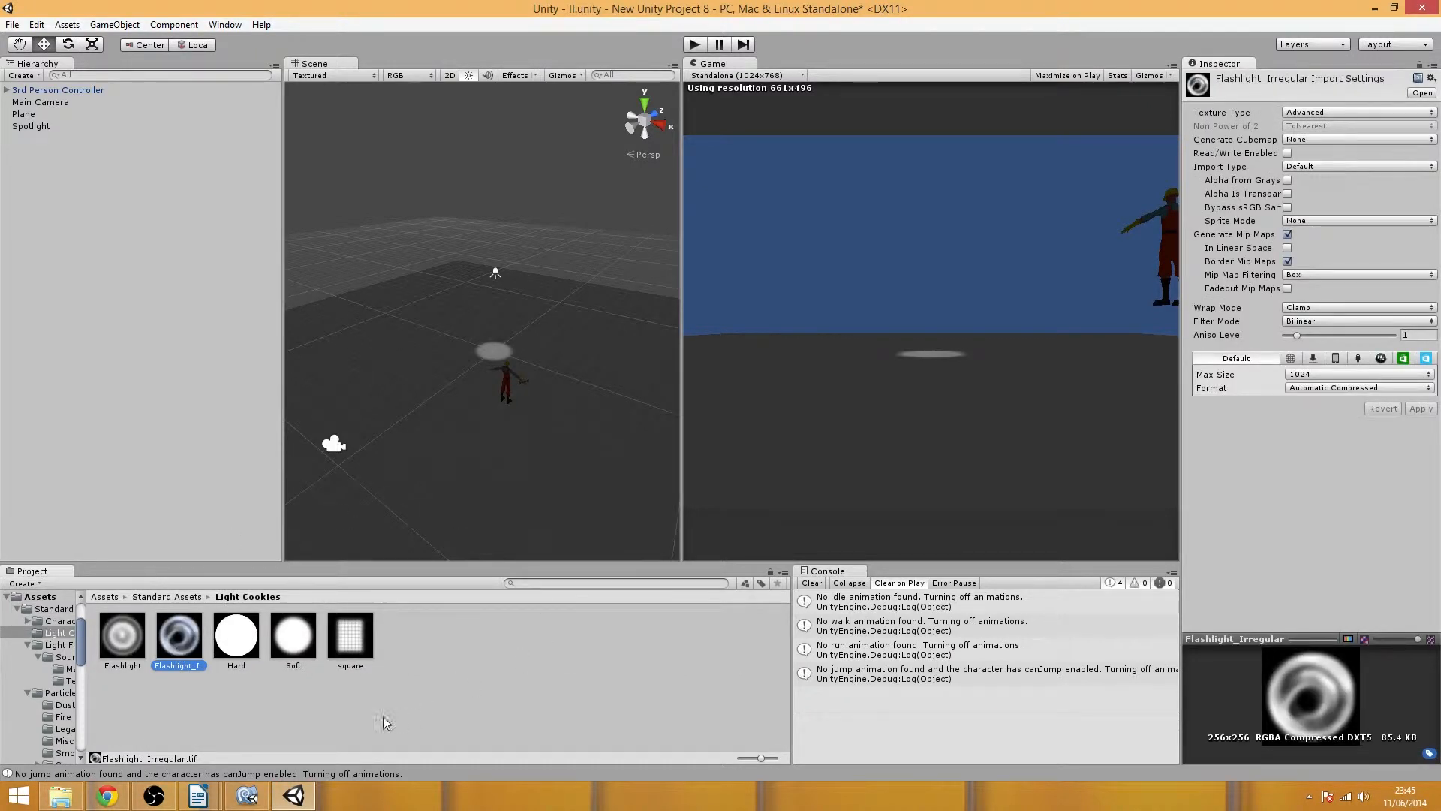
left_click(494, 273)
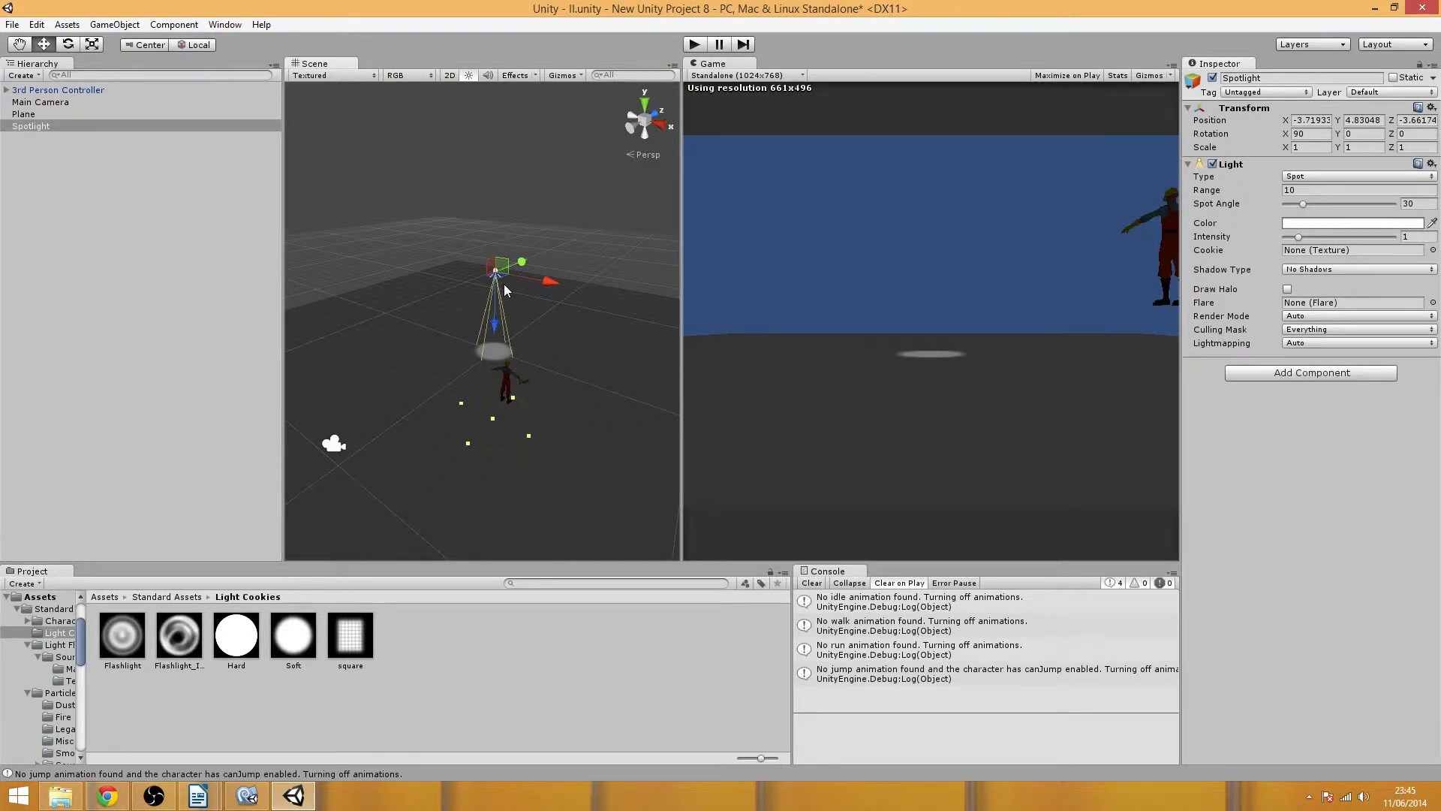
left_click(114, 25)
mouse_move(303, 73)
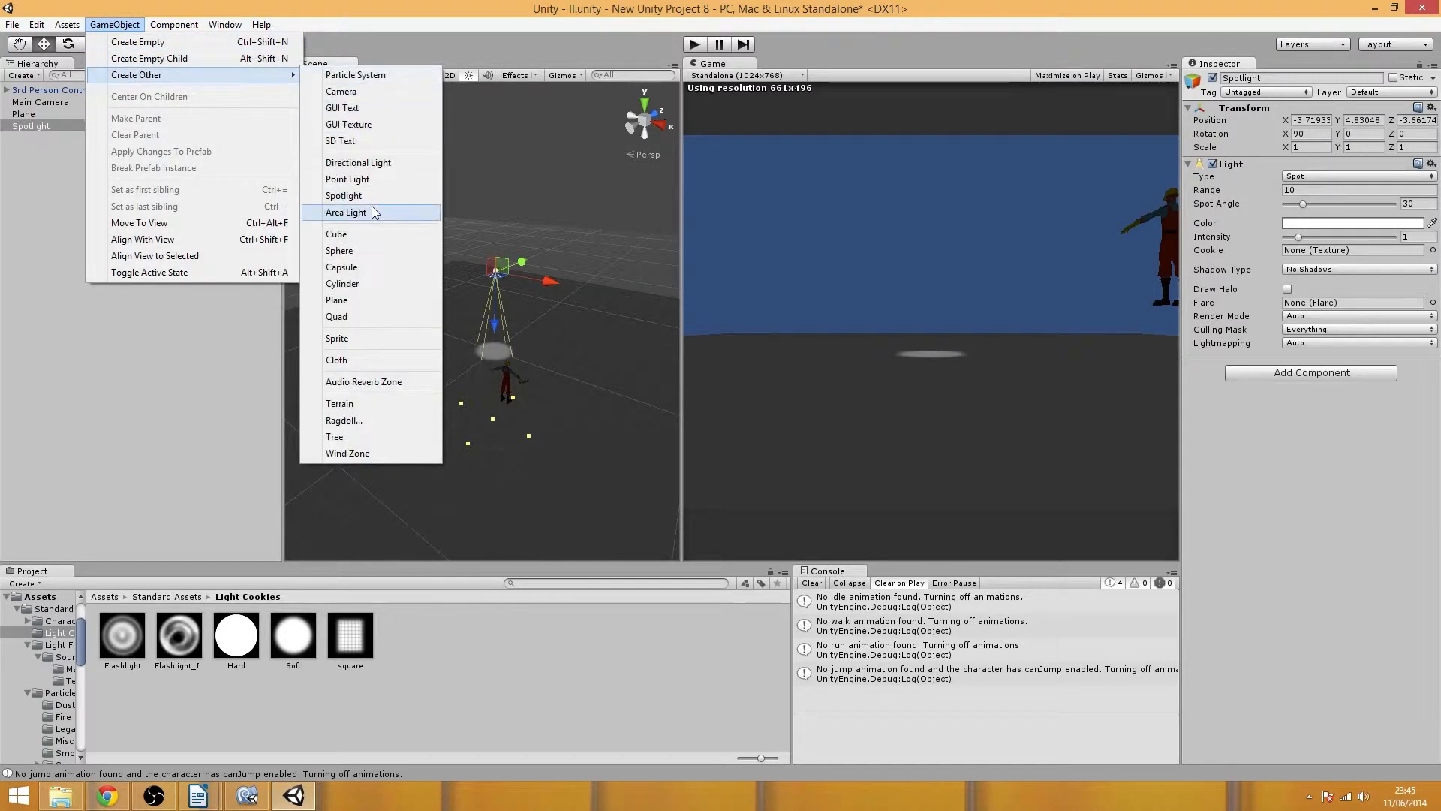
left_click(164, 437)
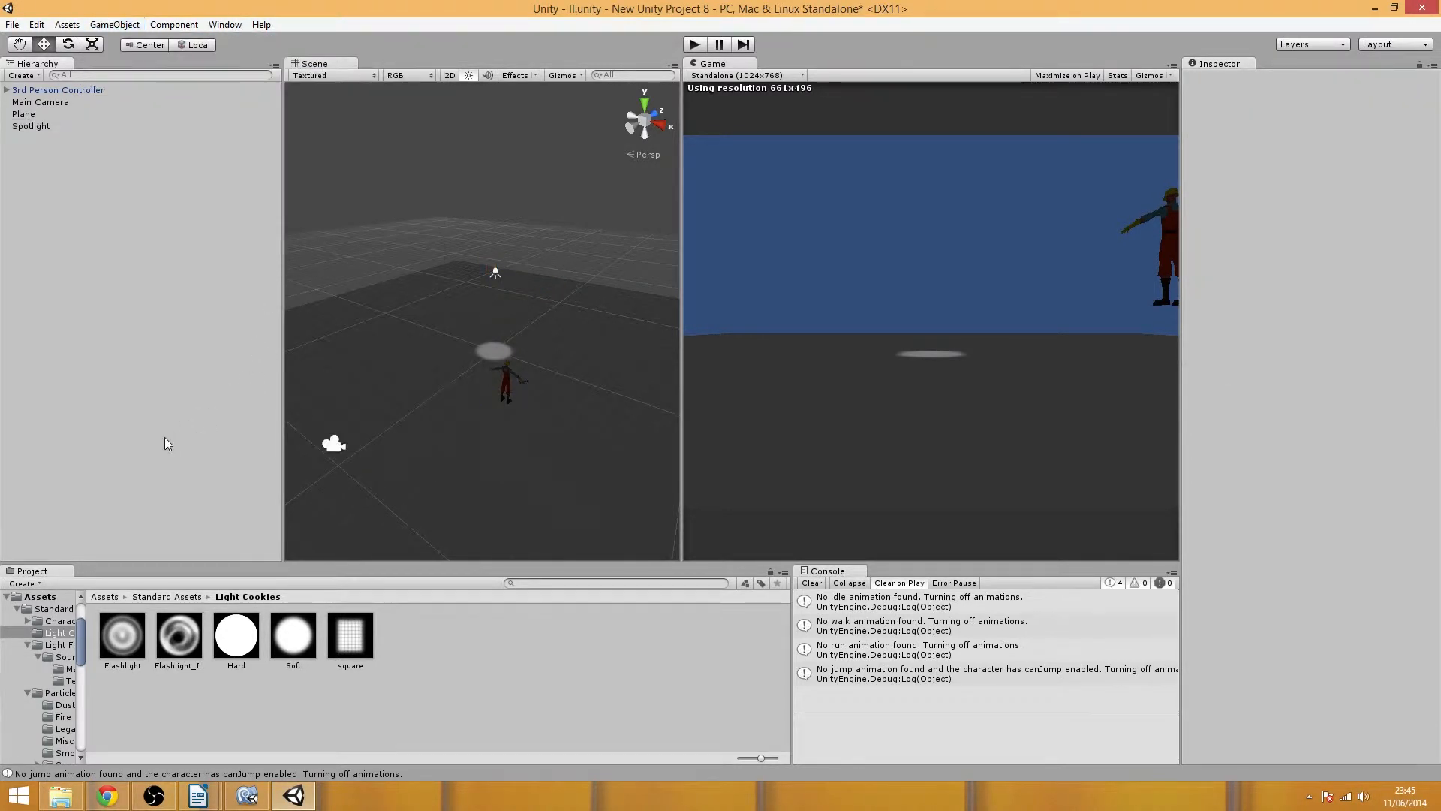
- Assign the Flashlight_Irregular texture as the spotlight's cookie
scroll(475, 362, "up", 3)
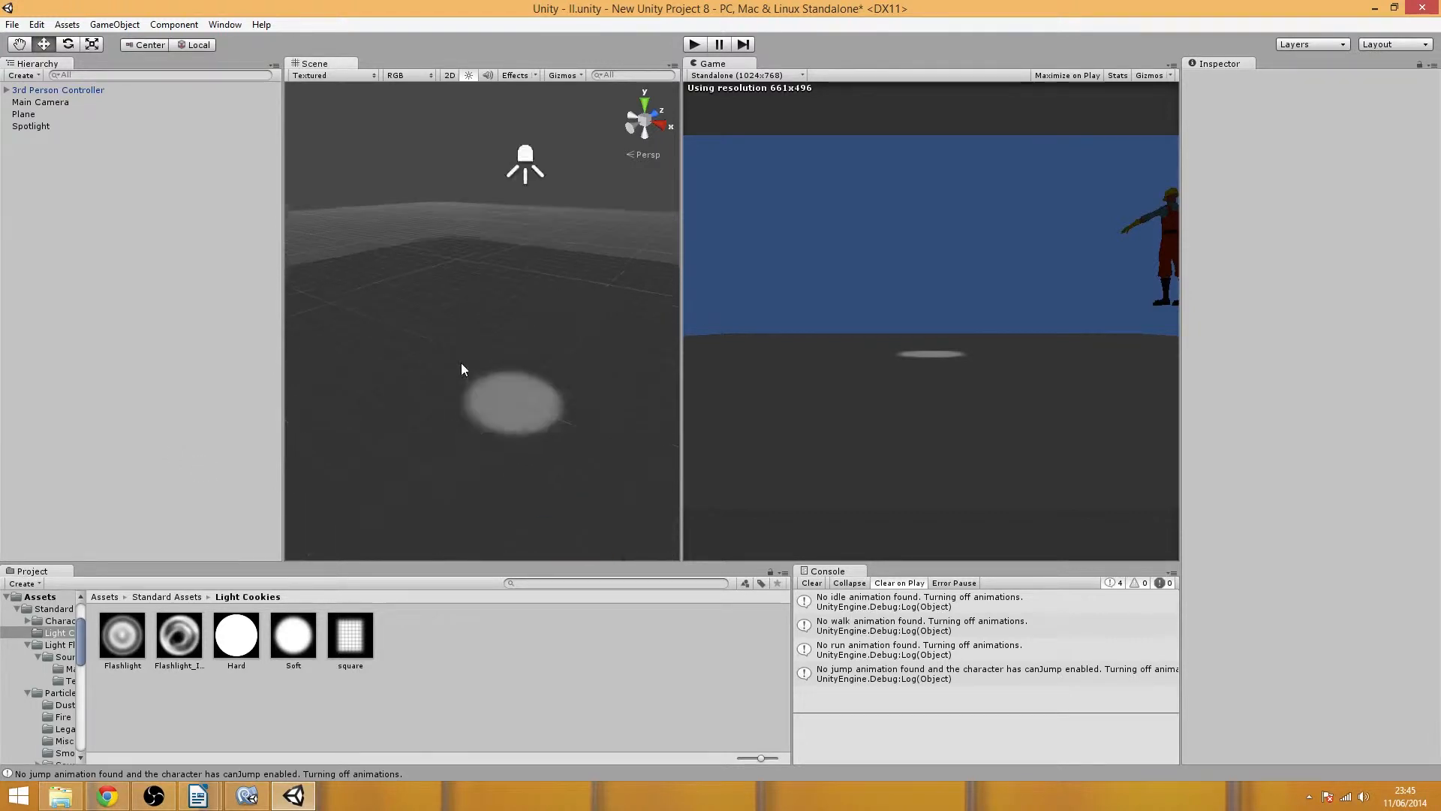
left_click_drag(461, 367, 502, 457, "alt")
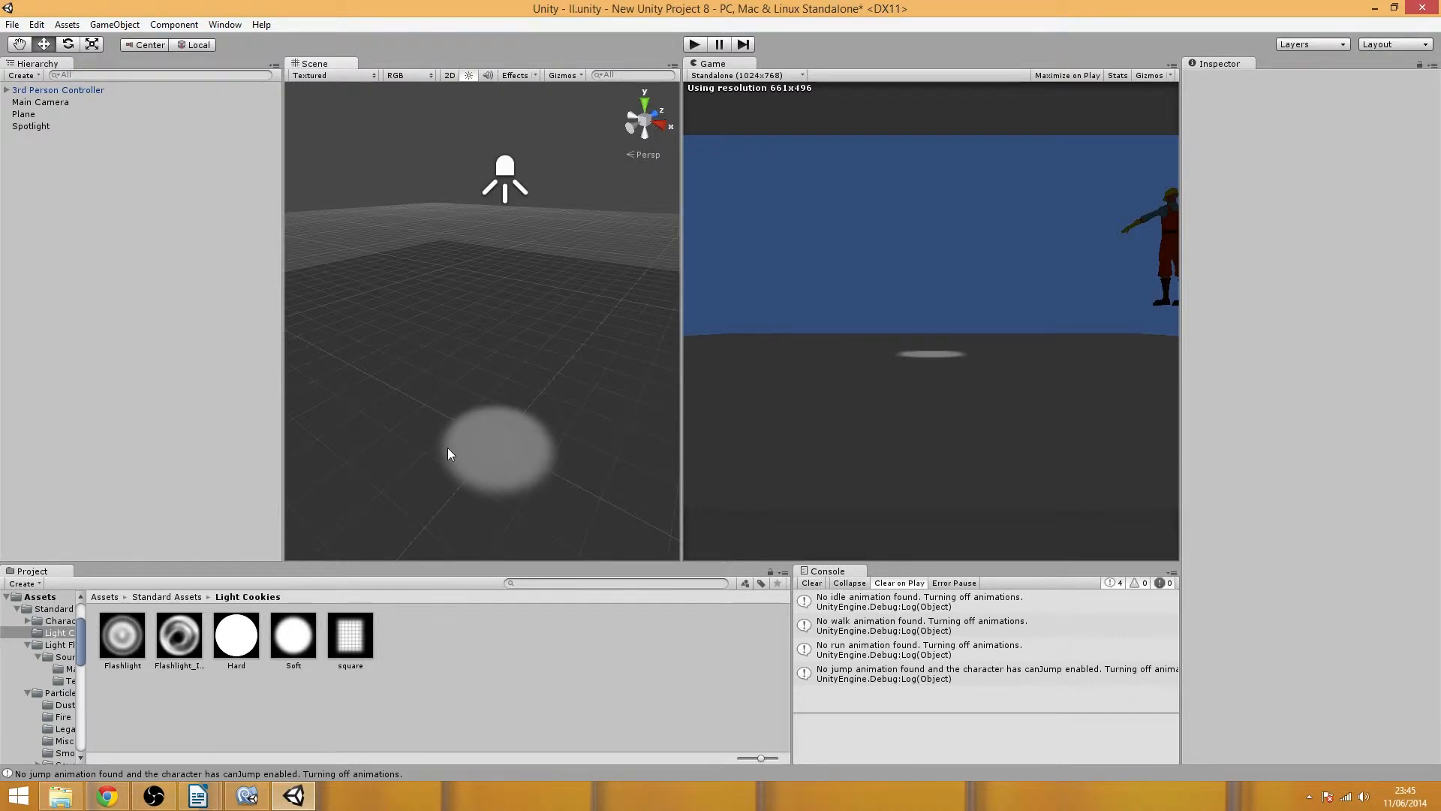
left_click(60, 127)
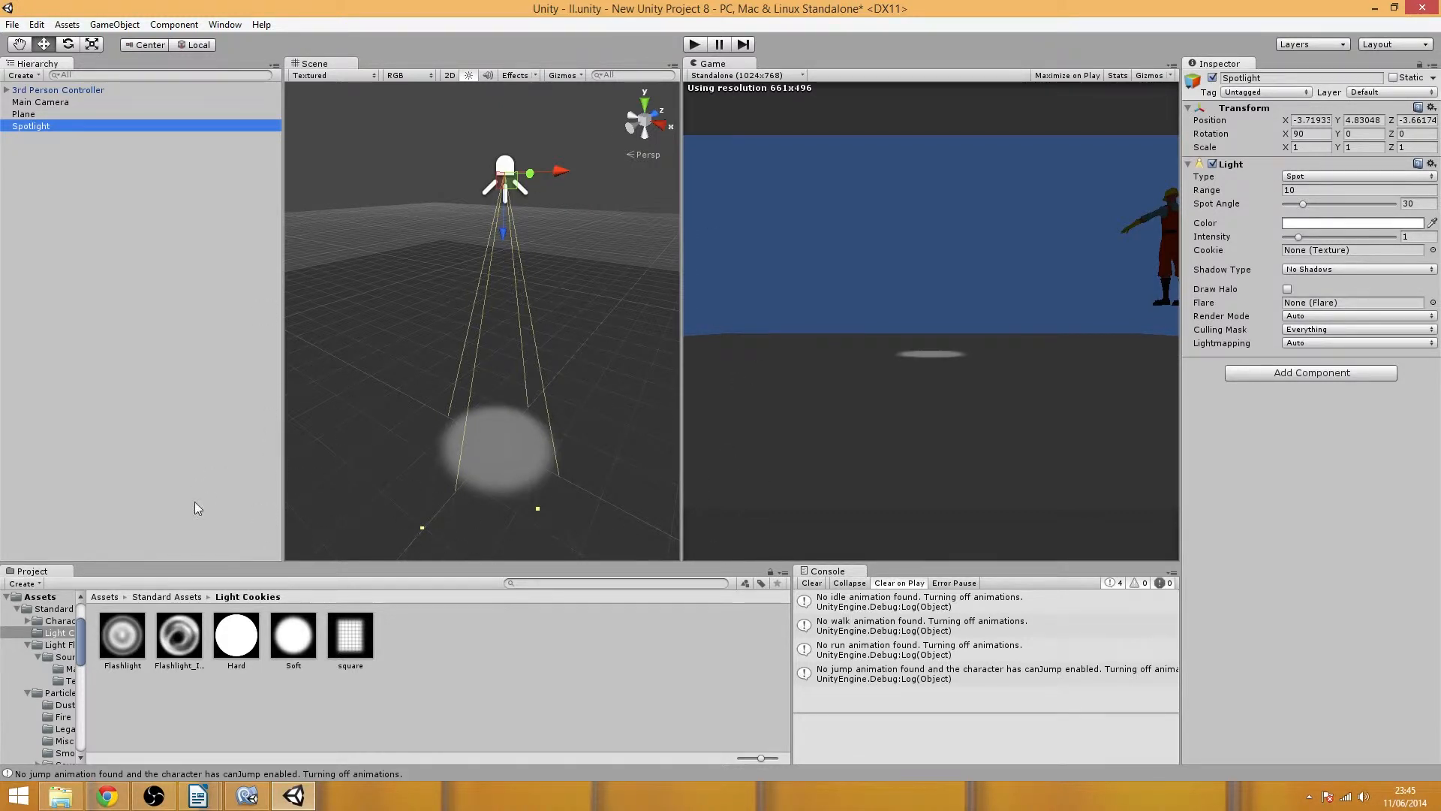
left_click(179, 635)
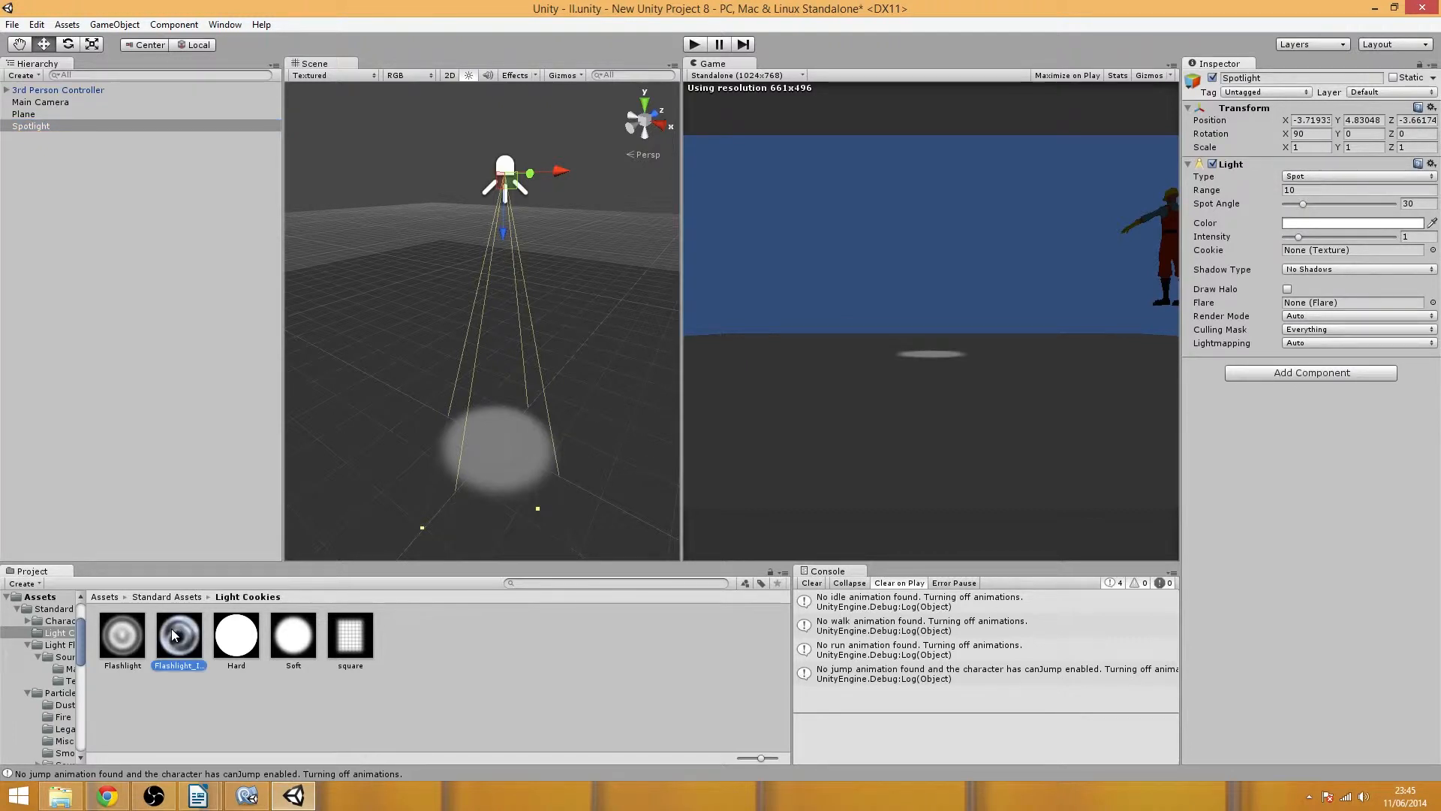
left_click_drag(172, 635, 1318, 259)
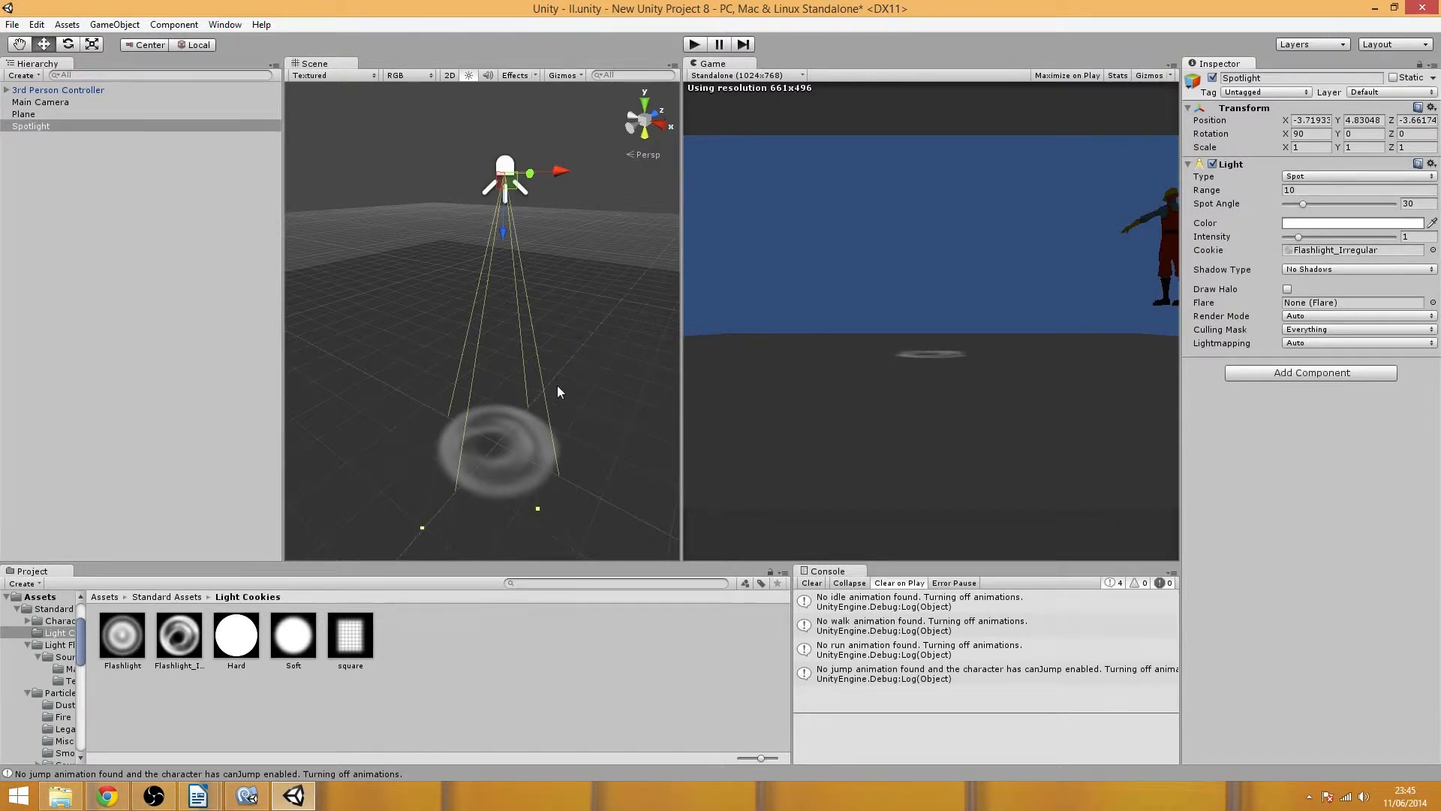
- Rotate the spotlight to about X 60.6, Y -46.1, Z -41.2 so its beam tilts across the plane
left_click(93, 43)
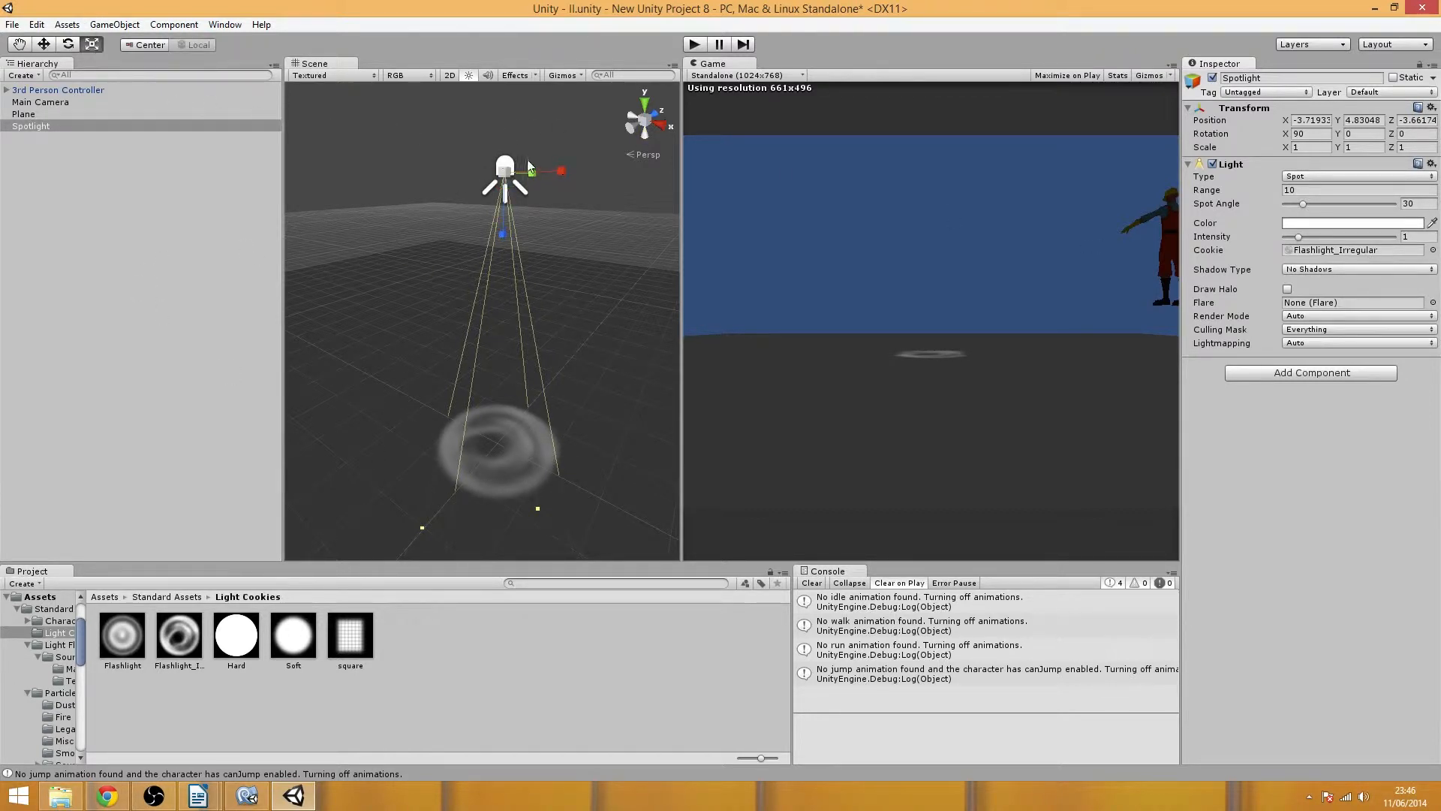
left_click(68, 43)
left_click_drag(529, 119, 562, 197)
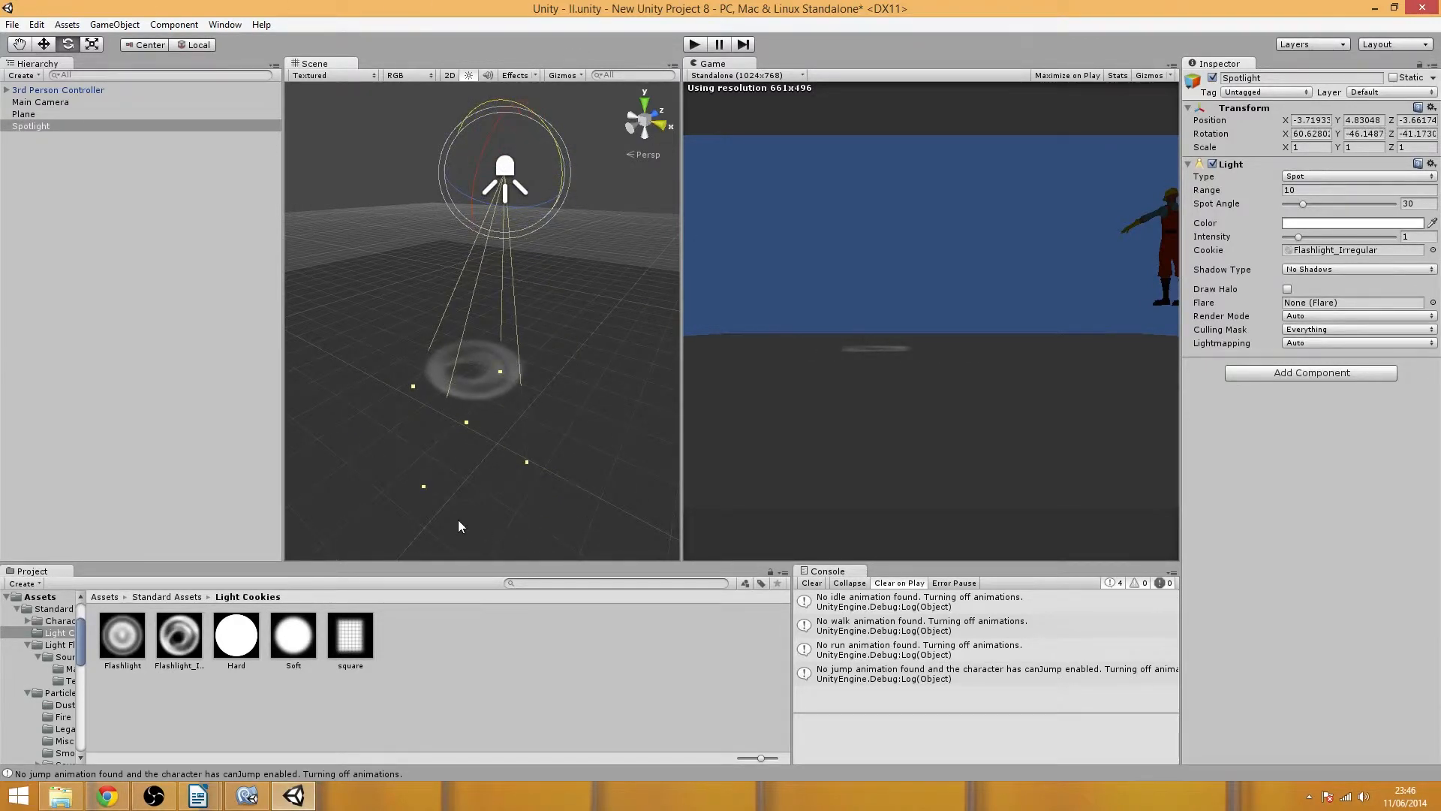
- Try the square and Soft textures as the spotlight's cookie and settle on the Hard texture
left_click_drag(350, 638, 1397, 250)
left_click_drag(319, 638, 1321, 250)
left_click_drag(236, 635, 1321, 250)
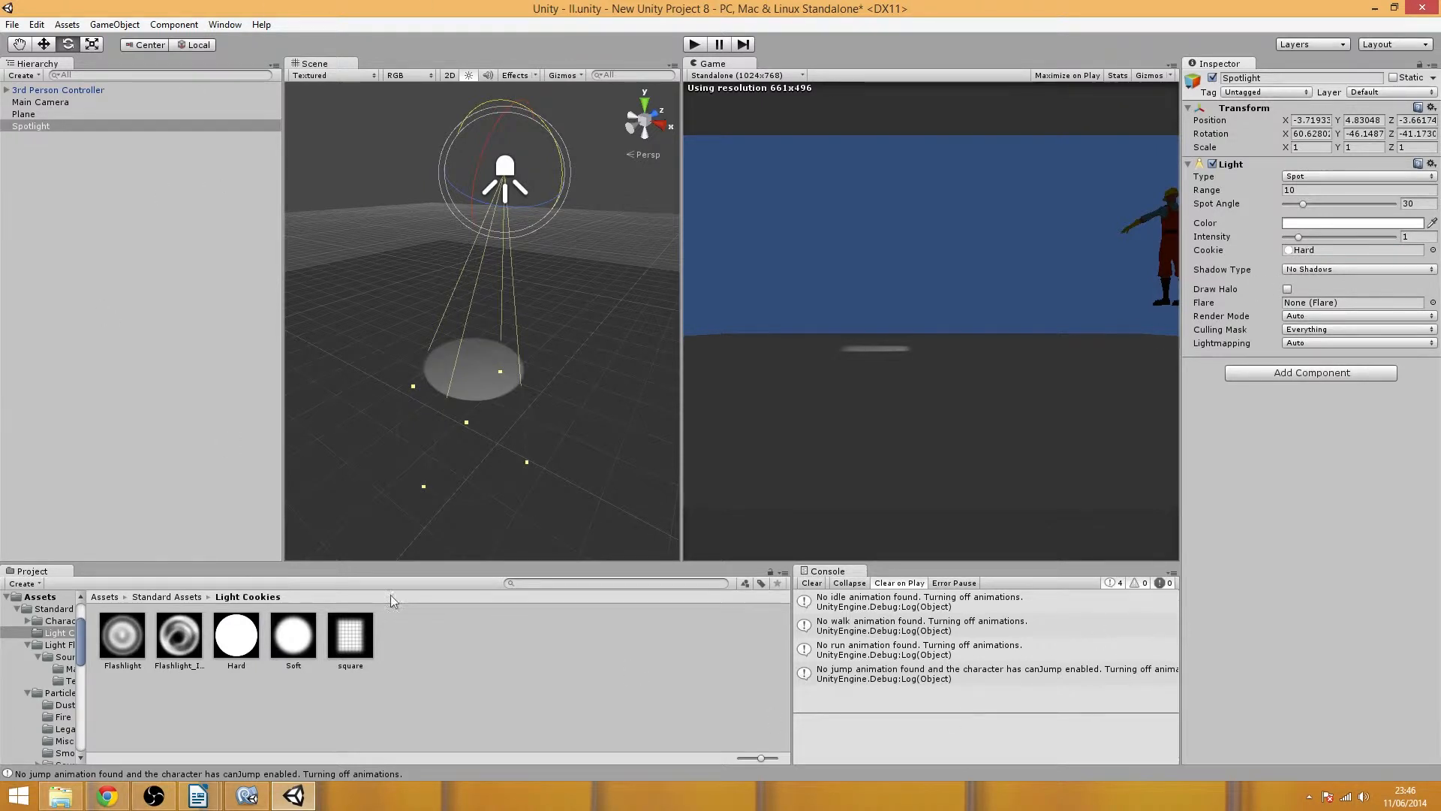
- Examine the Light Flares folder in Standard Assets, including the Materials and Textures folders inside Sources
left_click(167, 596)
double_click(223, 659)
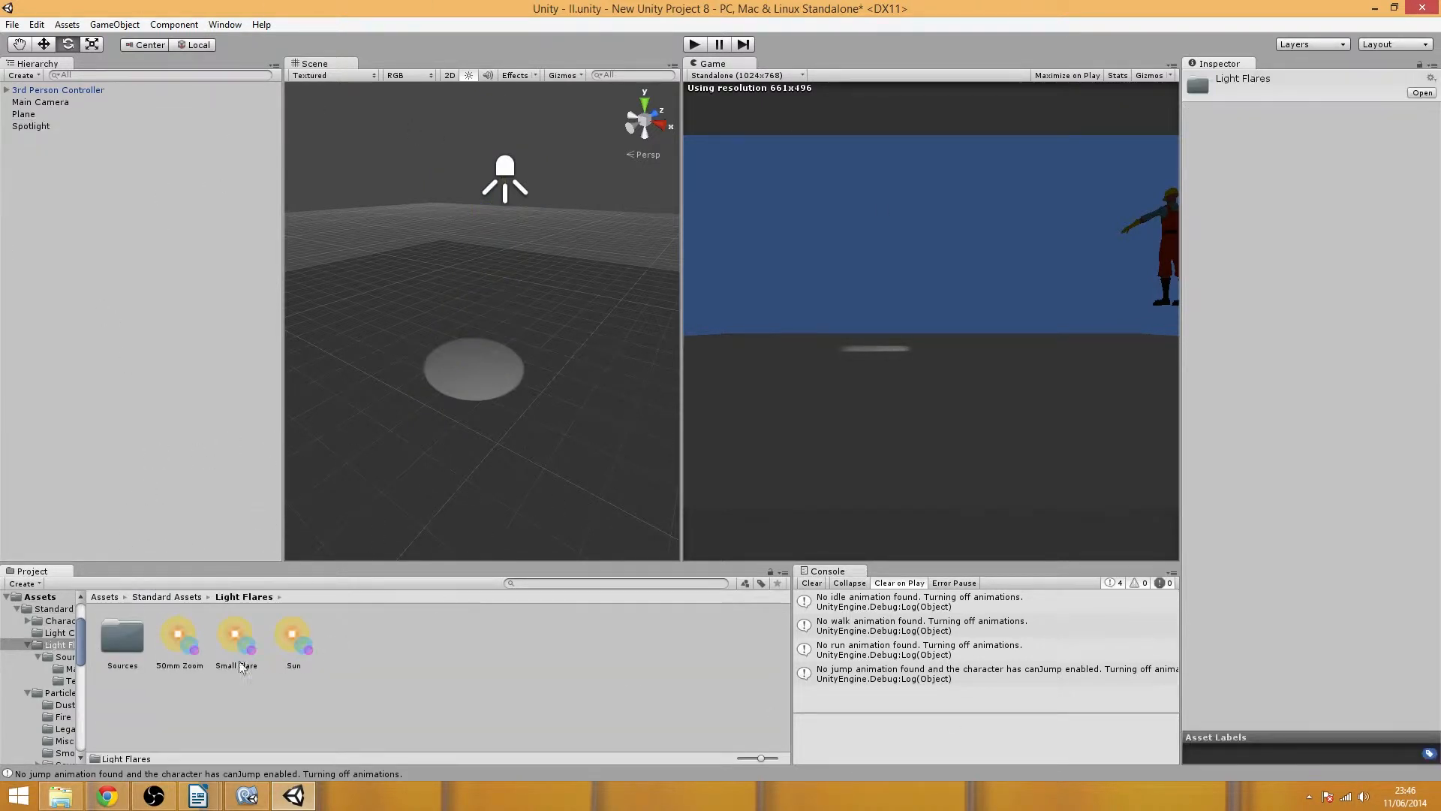
double_click(123, 642)
double_click(129, 651)
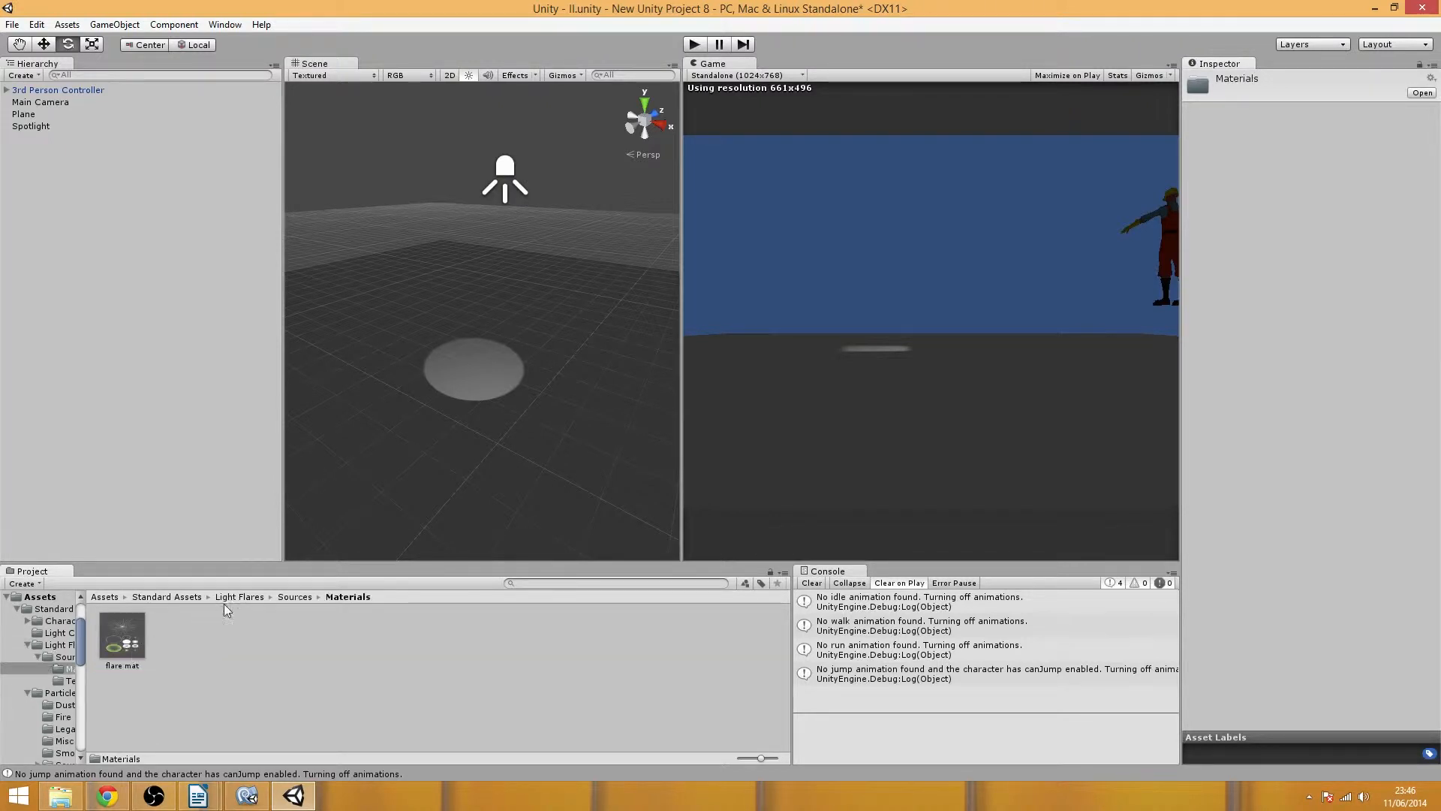
left_click(294, 596)
double_click(182, 636)
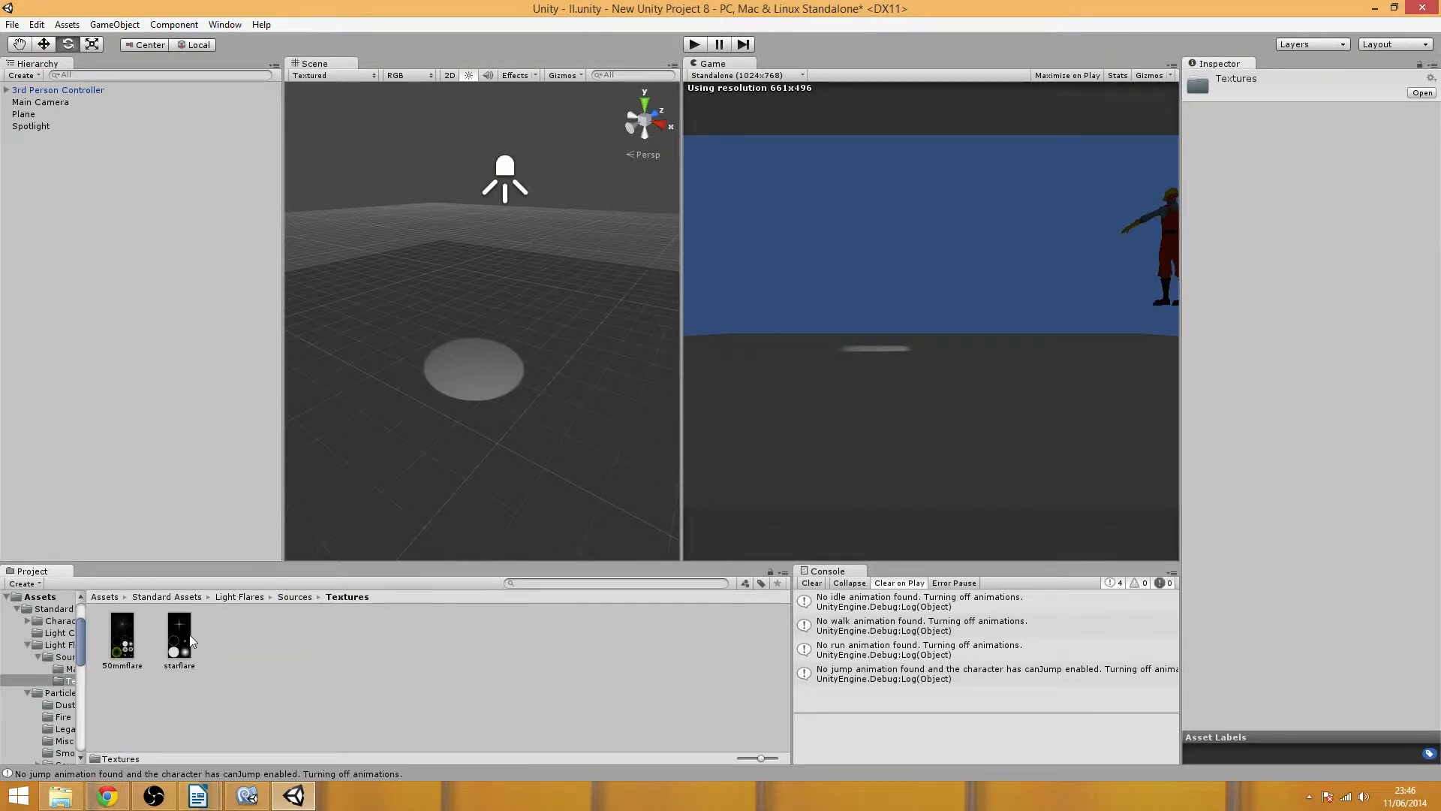
left_click(251, 597)
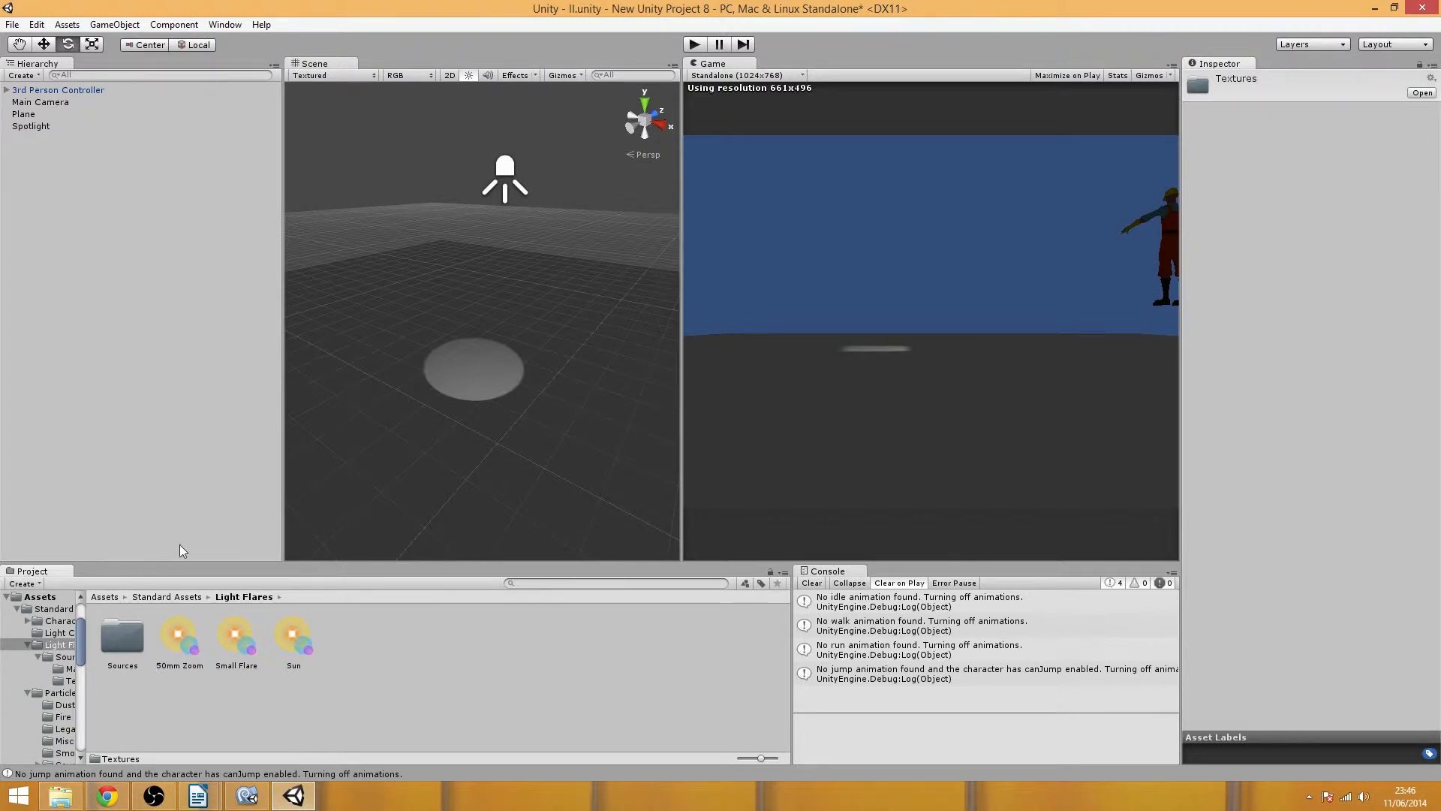
- From the Particles Fire folder, place Fire1 at about X -0.64, Y -3.72, Z 0.91 and Flame at about X -6.61, Y -3.72, Z 4.66
left_click(166, 596)
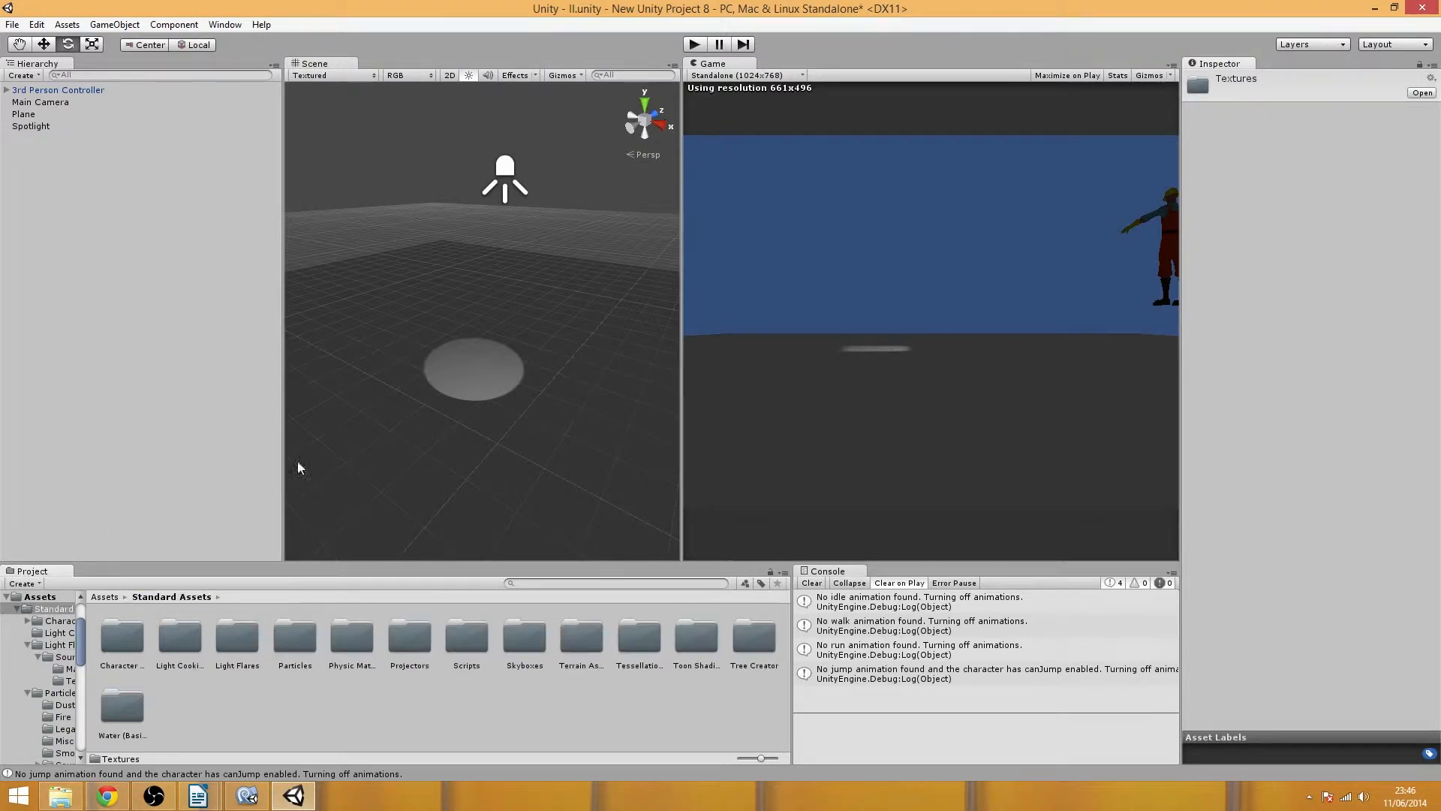
double_click(295, 638)
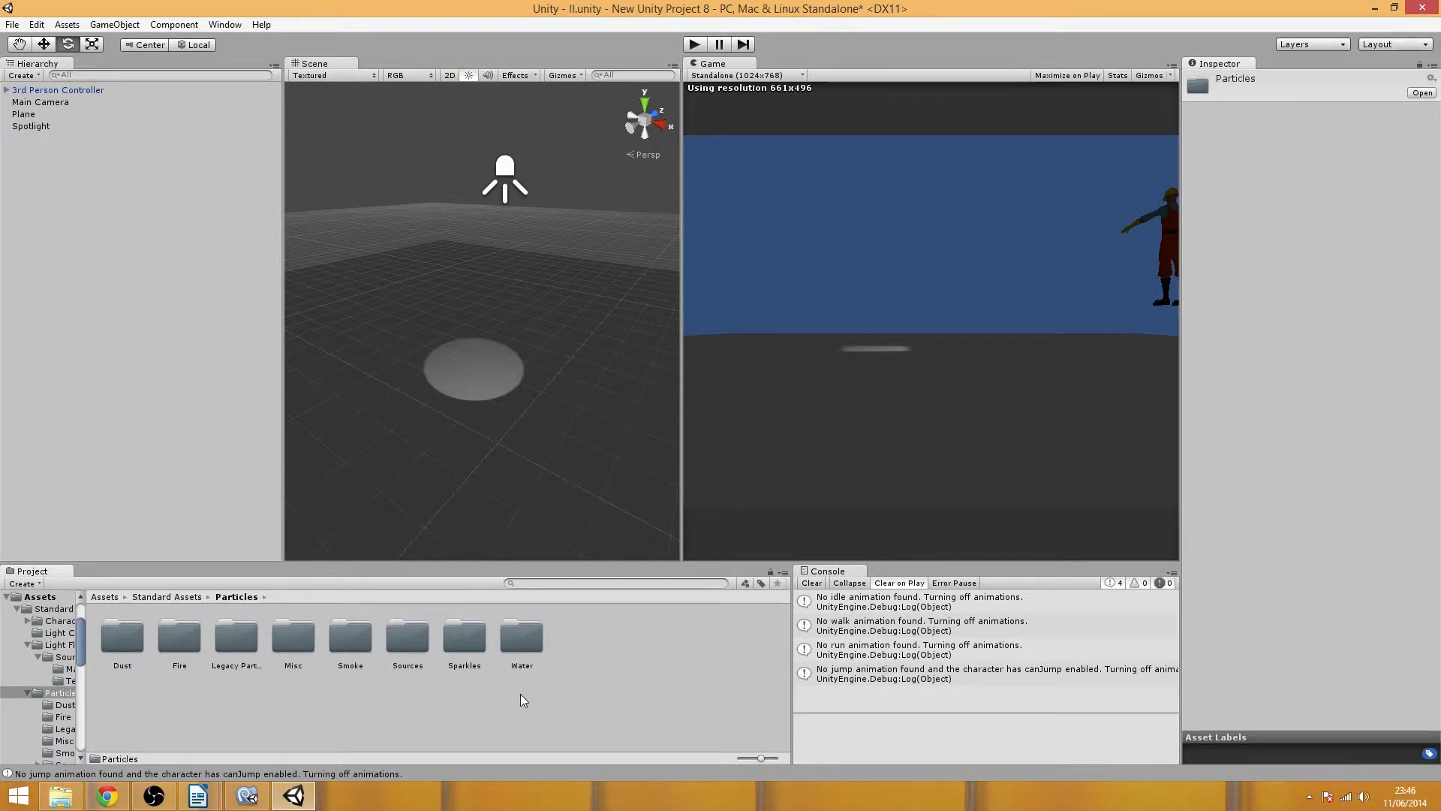
double_click(181, 642)
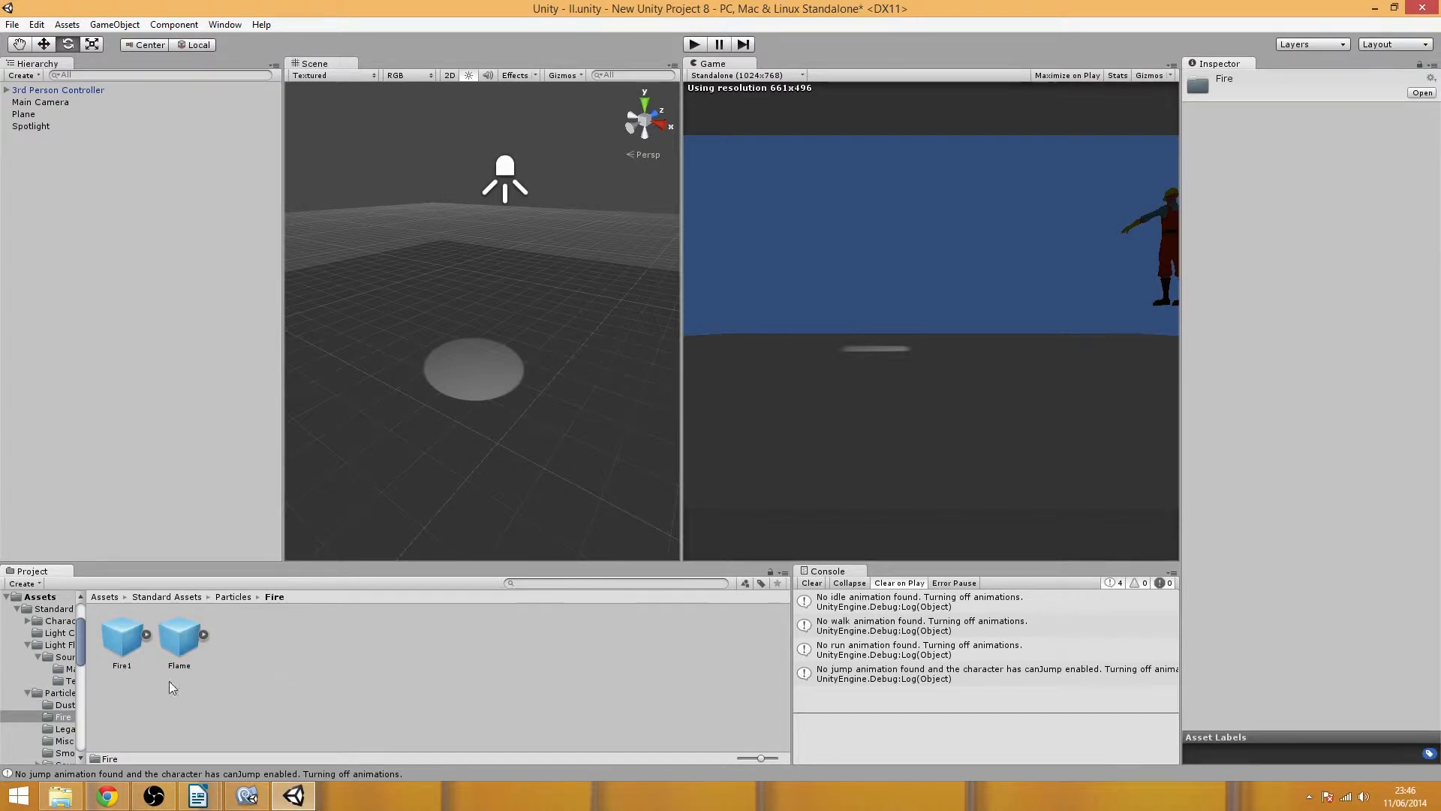
left_click_drag(111, 645, 484, 433)
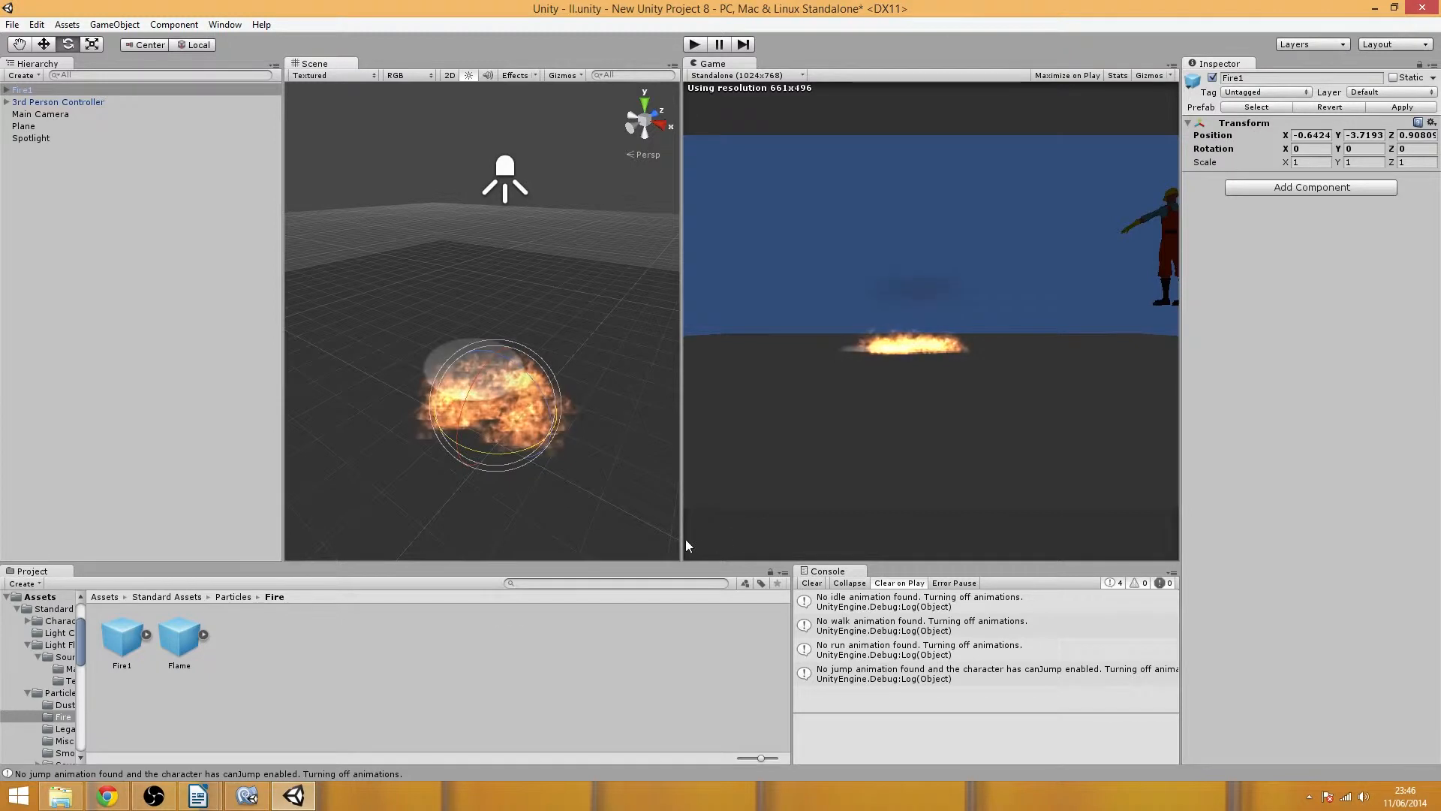
left_click_drag(179, 637, 424, 285)
- Examine the Flame and Fire1 effects in the scene from several viewpoints, including Fire1's smoke emitter
left_click(610, 421)
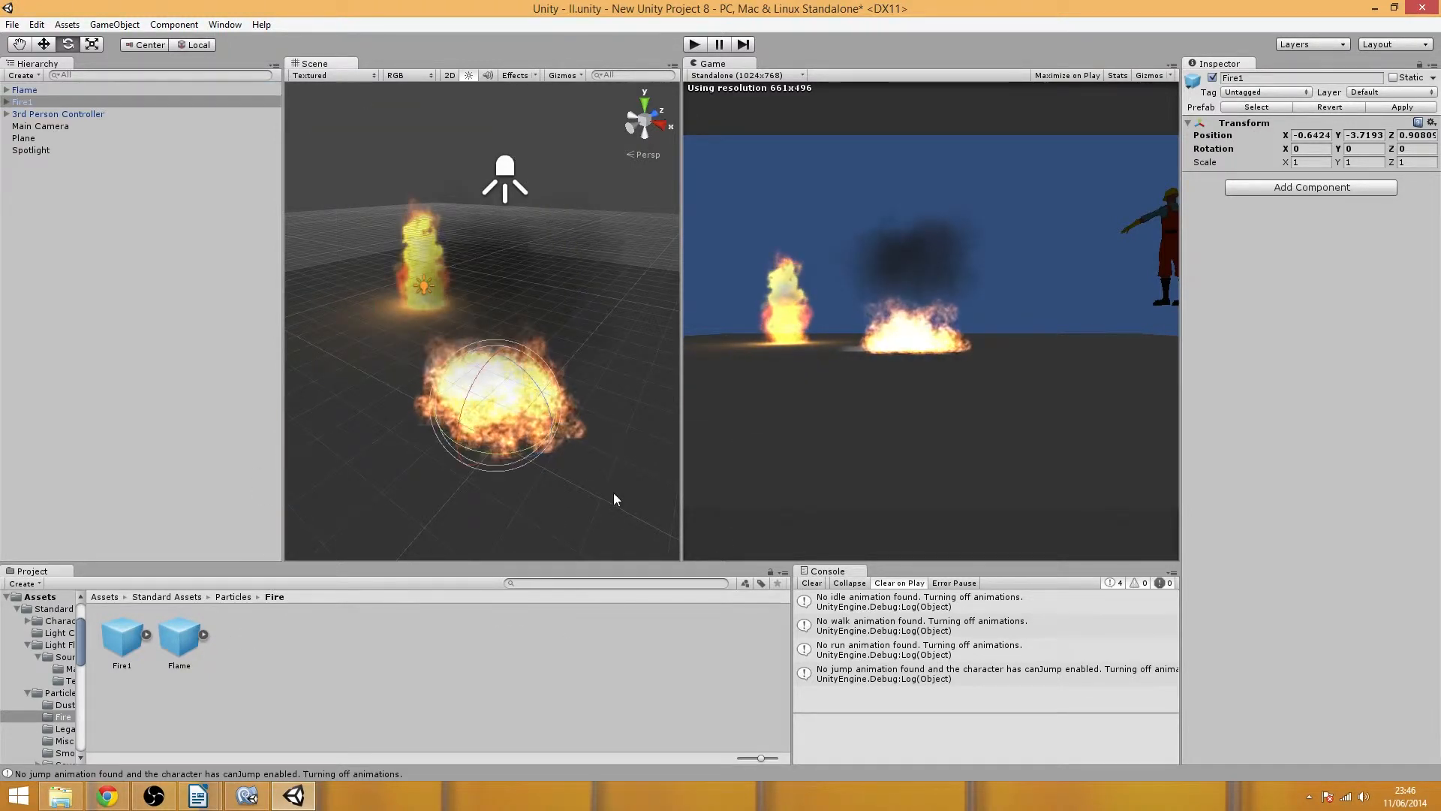
left_click(379, 279)
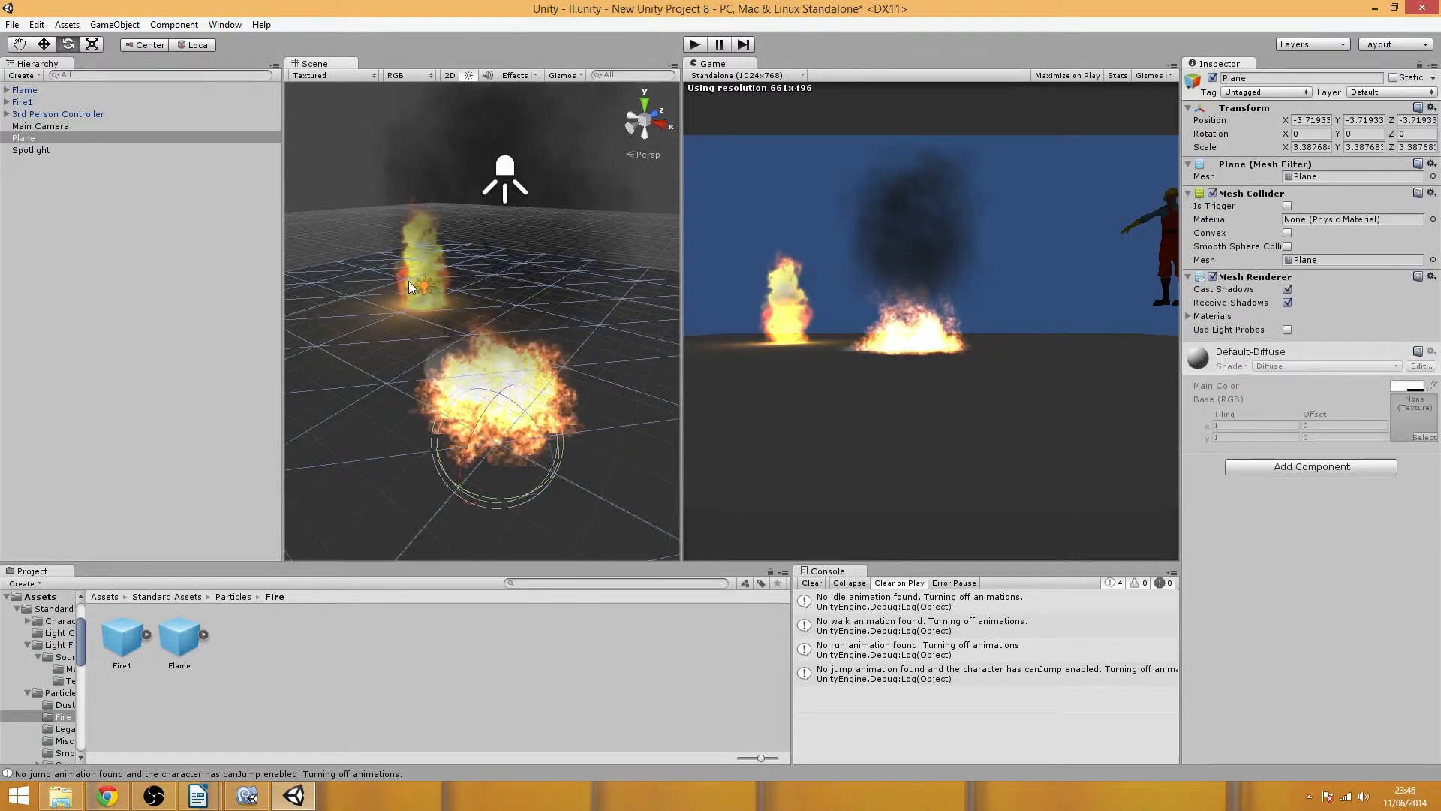
left_click(410, 280)
left_click(438, 238)
middle_click_drag(300, 282, 473, 290)
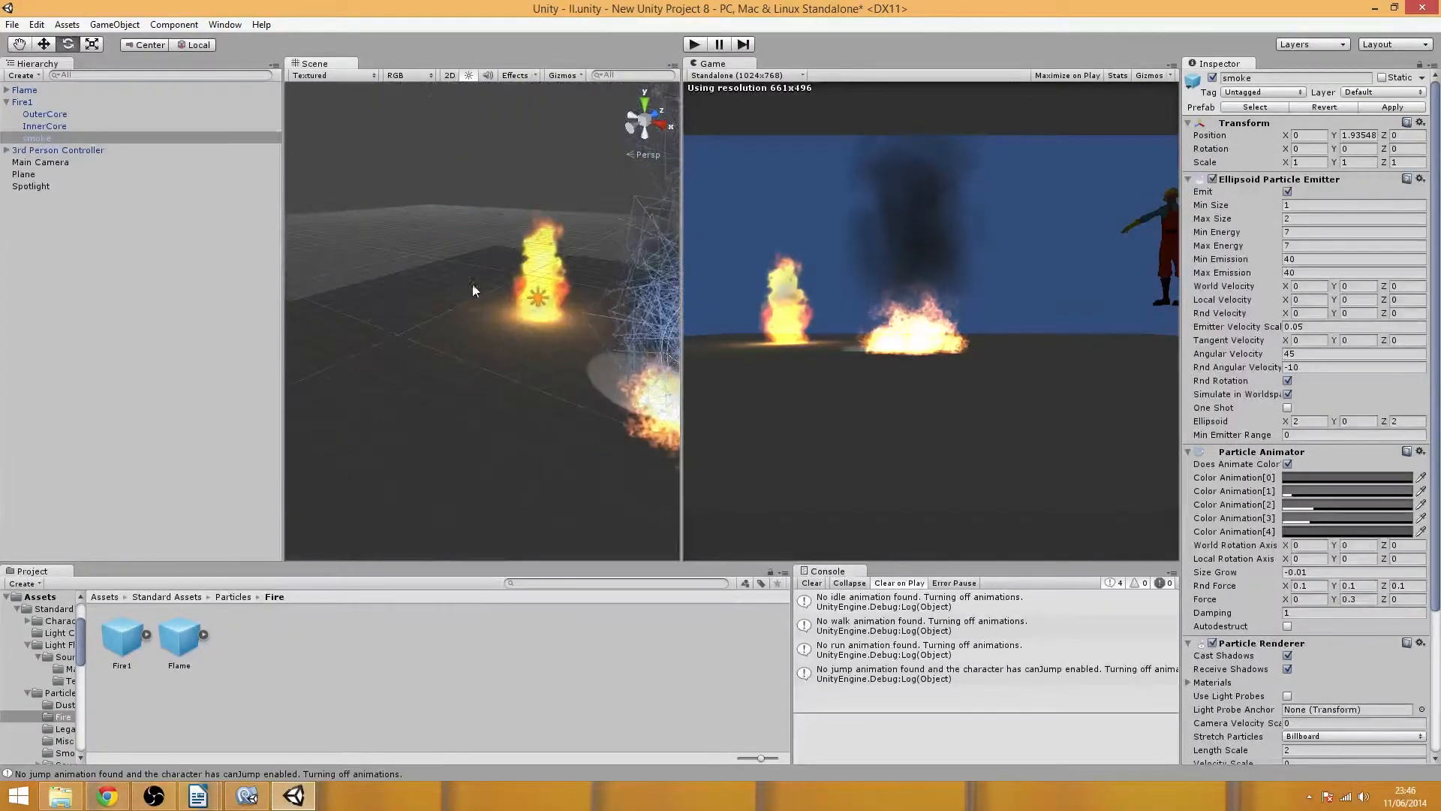
left_click(543, 320)
middle_click_drag(543, 324, 455, 284)
left_click(589, 250)
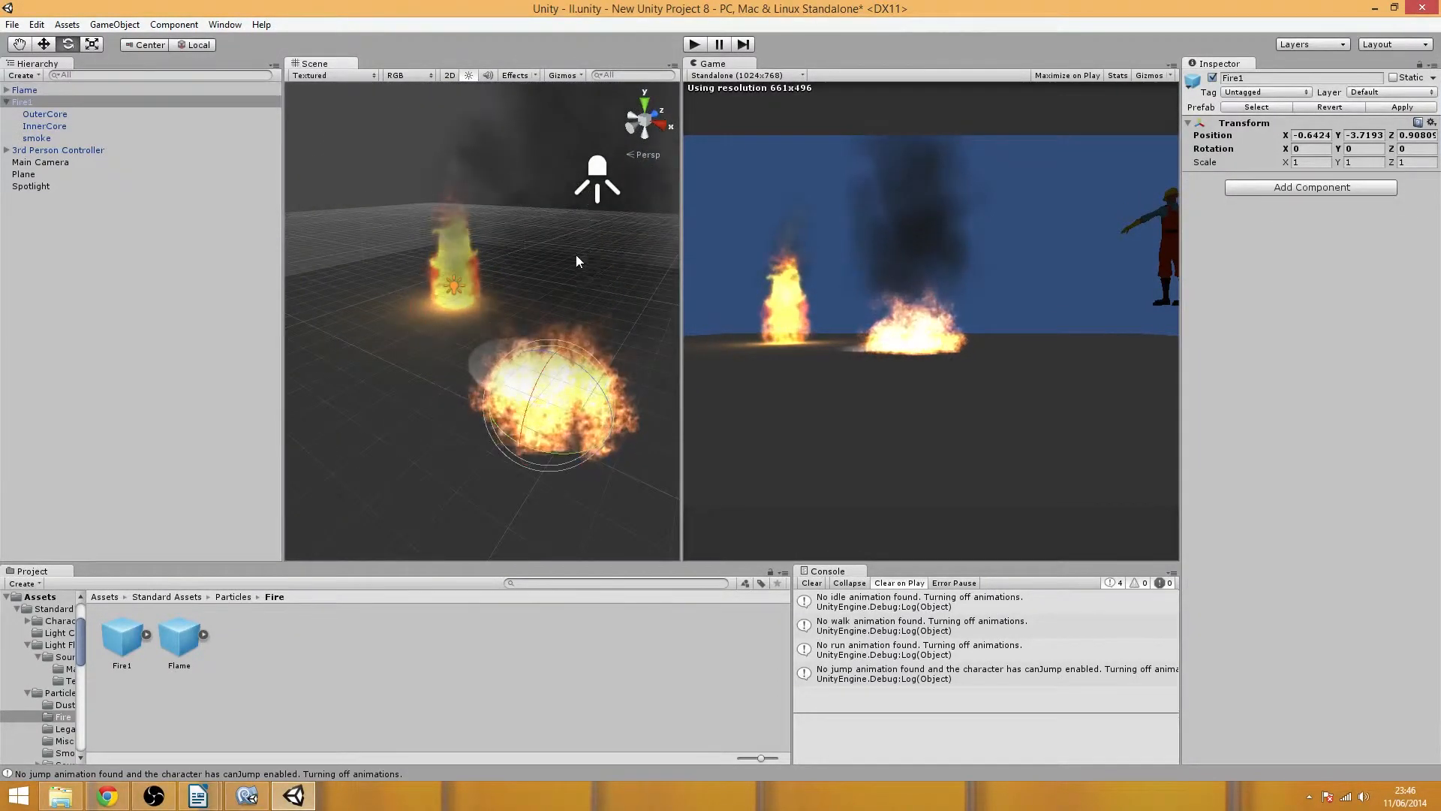
left_click(443, 248)
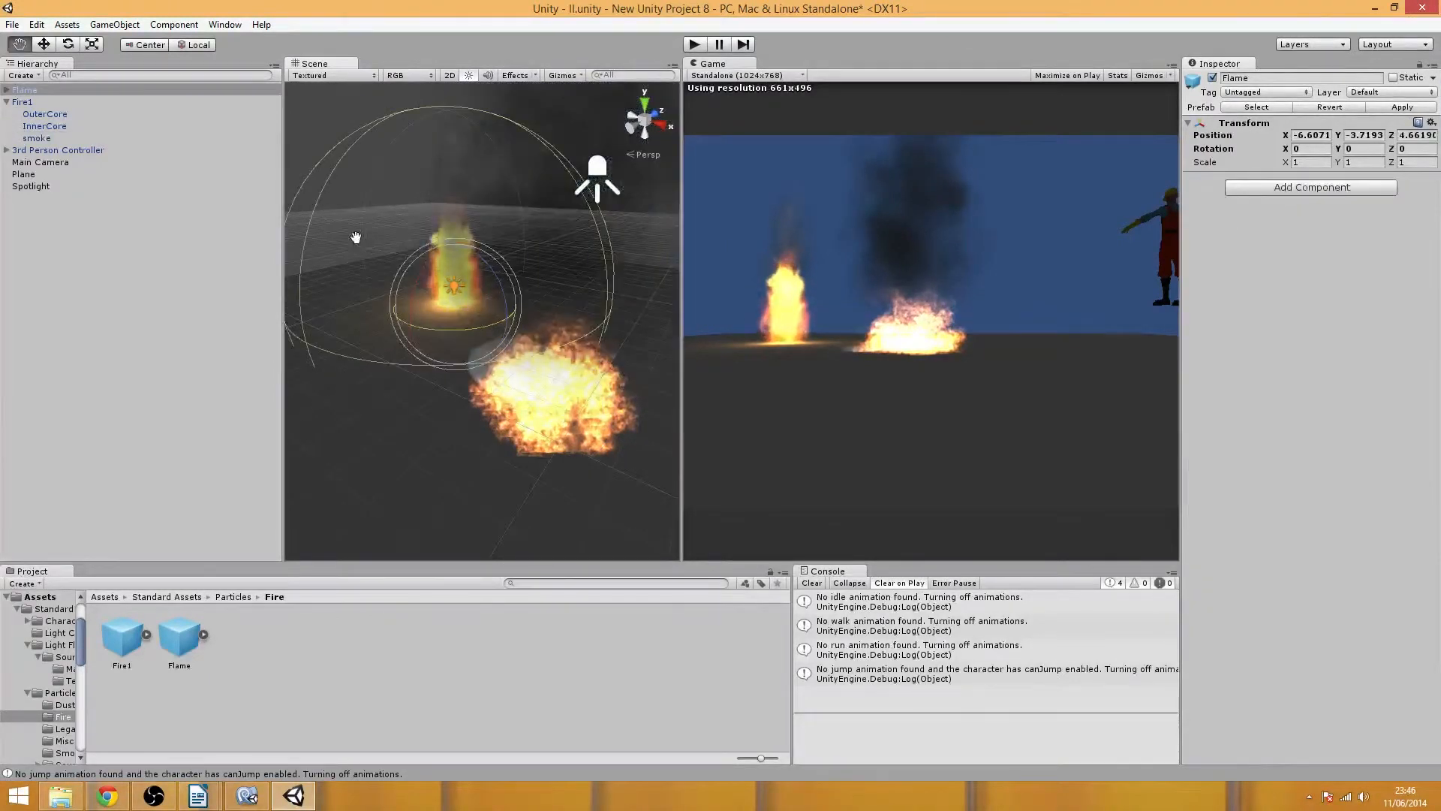
key("f")
middle_click_drag(554, 396, 483, 380)
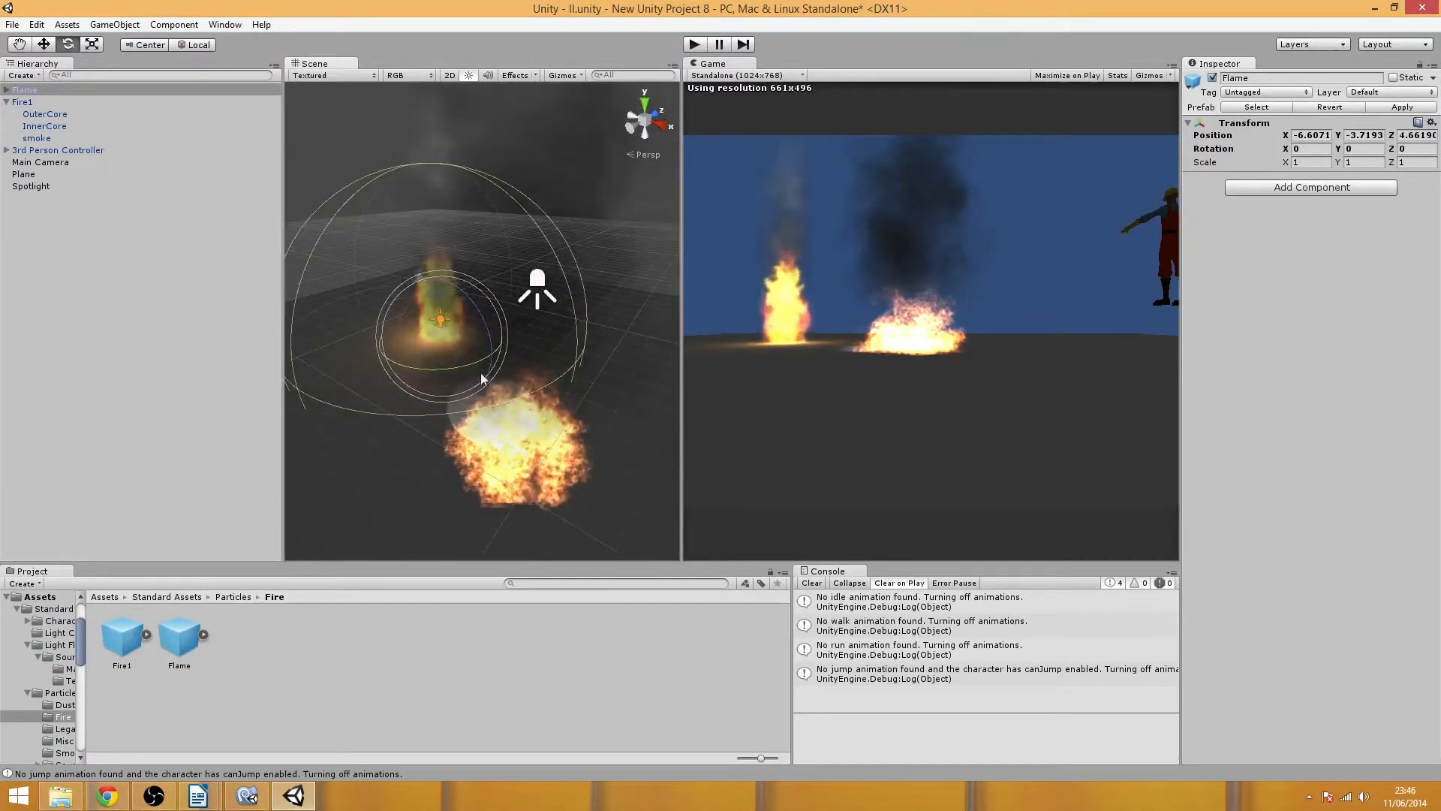
scroll(484, 382, "down", 4)
left_click(507, 413)
- Test the fire effects in play mode by running the 3rd person character towards the flames, and stop the game
key("ctrl+p")
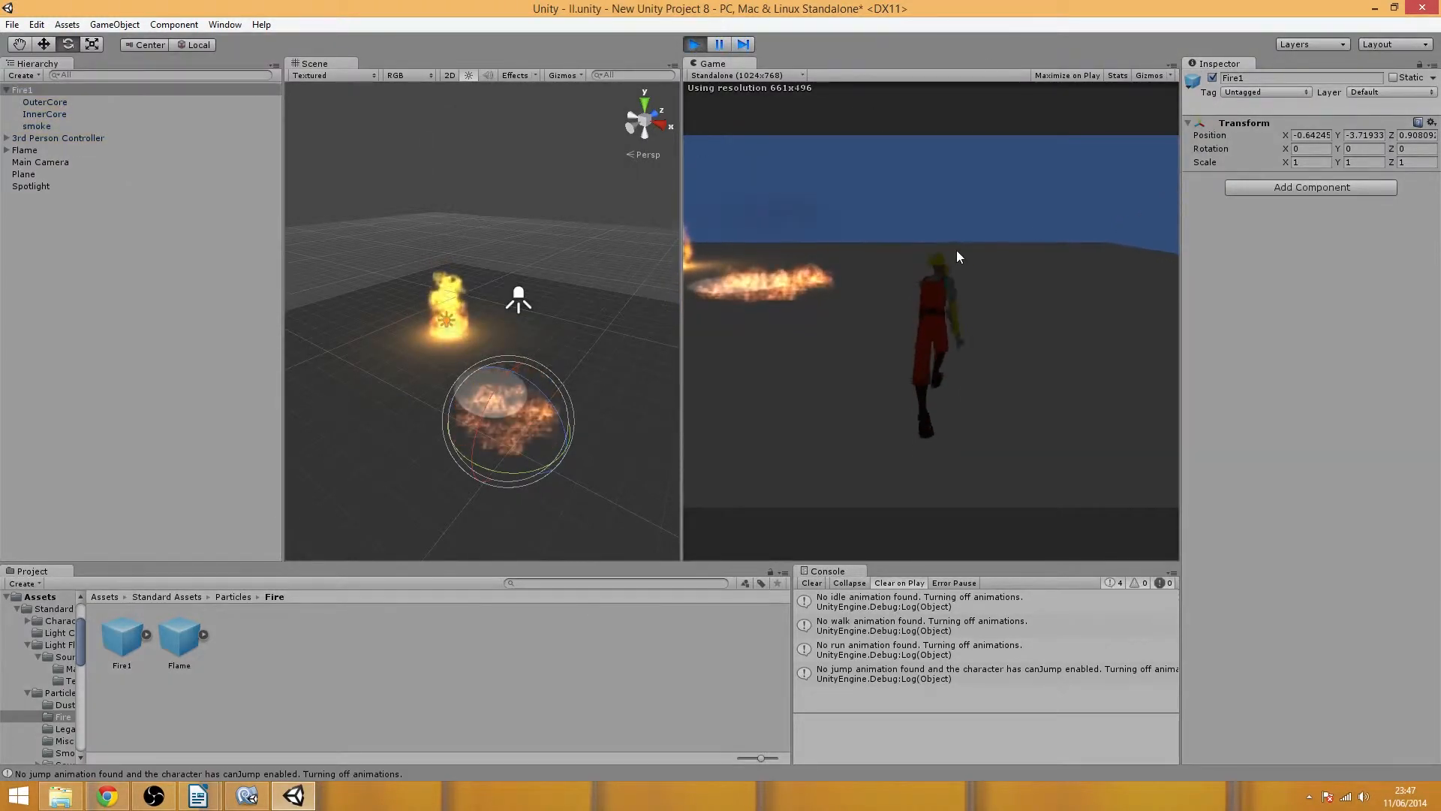
key("a")
key("d")
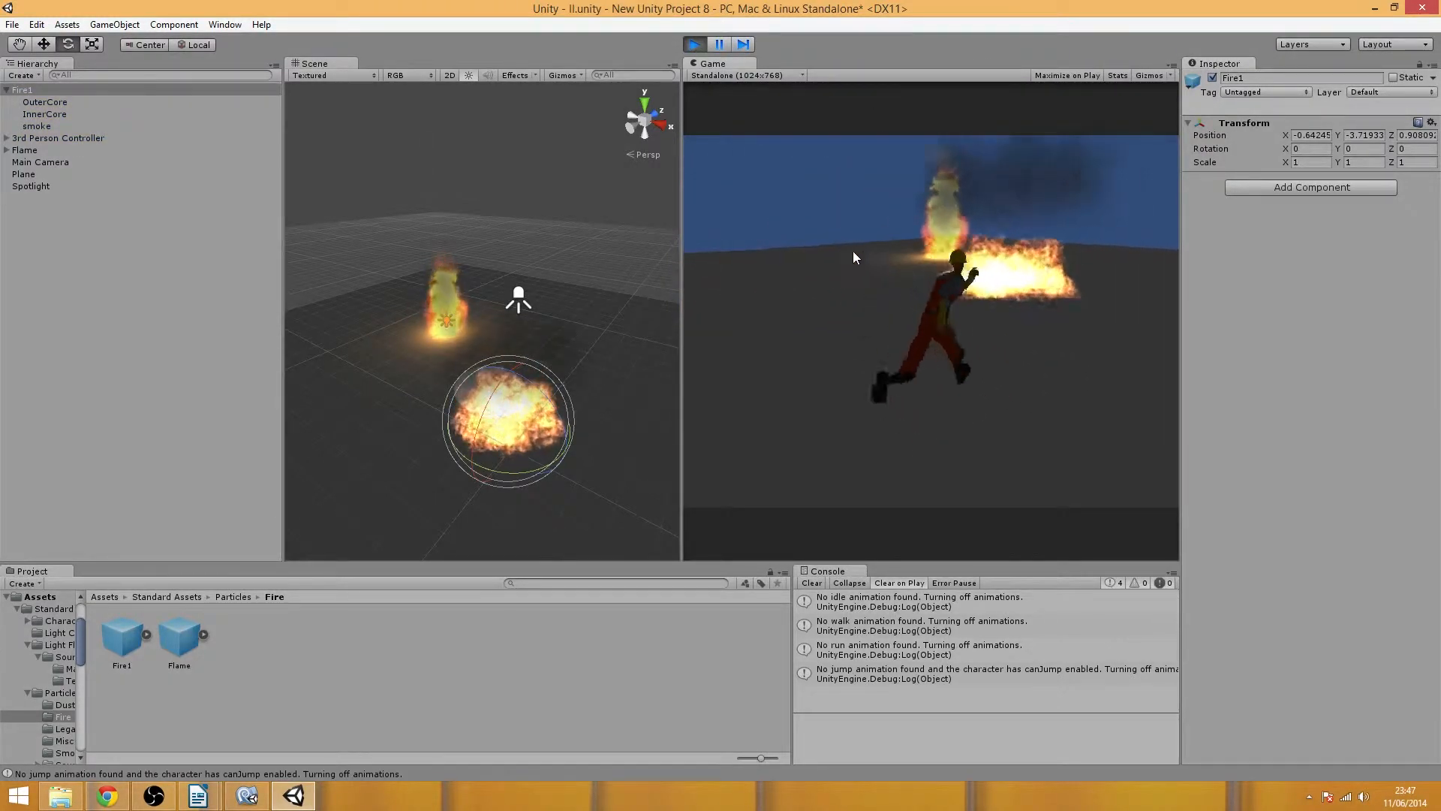
key("w")
left_click(694, 45)
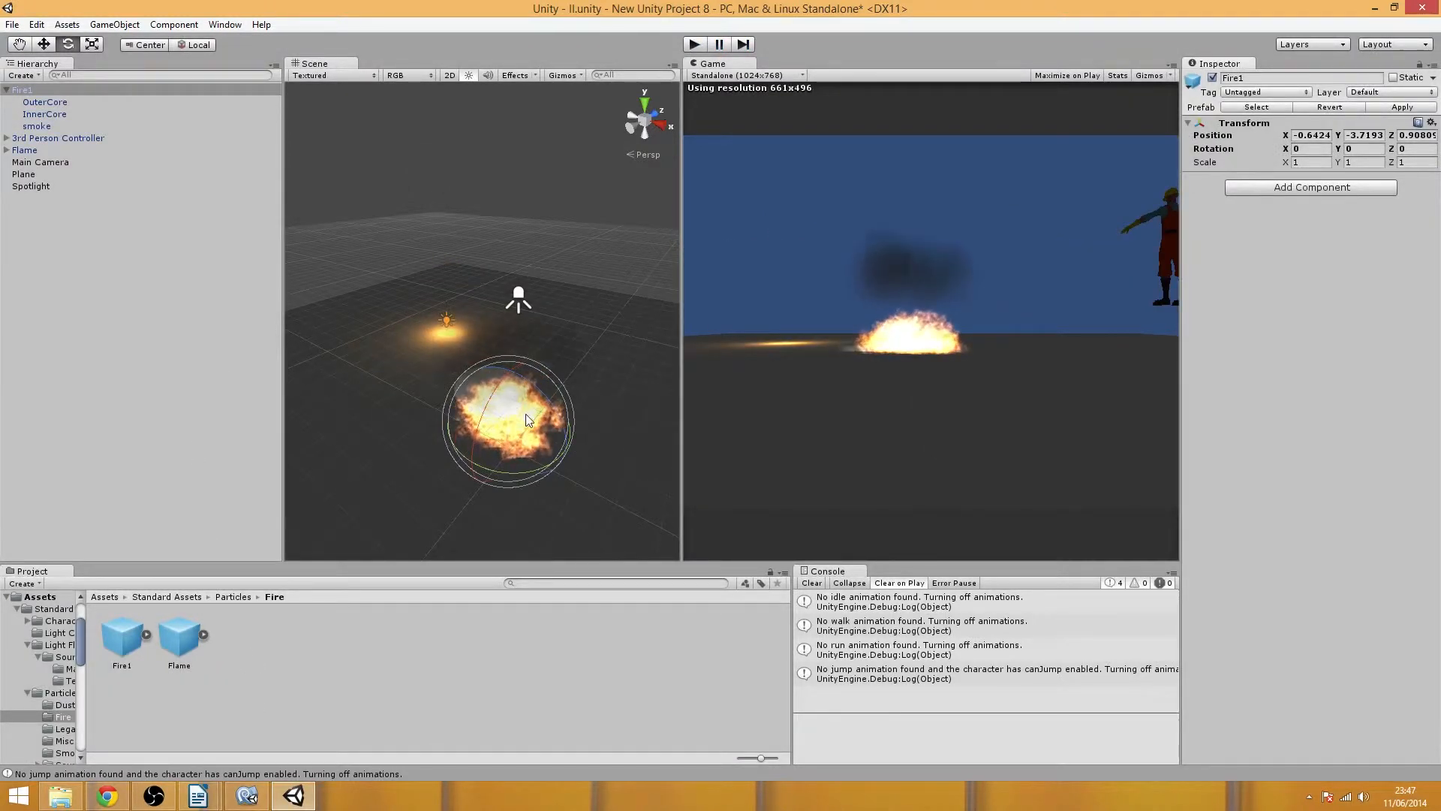
- Delete Fire1's smoke, InnerCore and OuterCore emitters, the Flame object and the ground Plane from the scene
left_click(535, 457)
key("Delete")
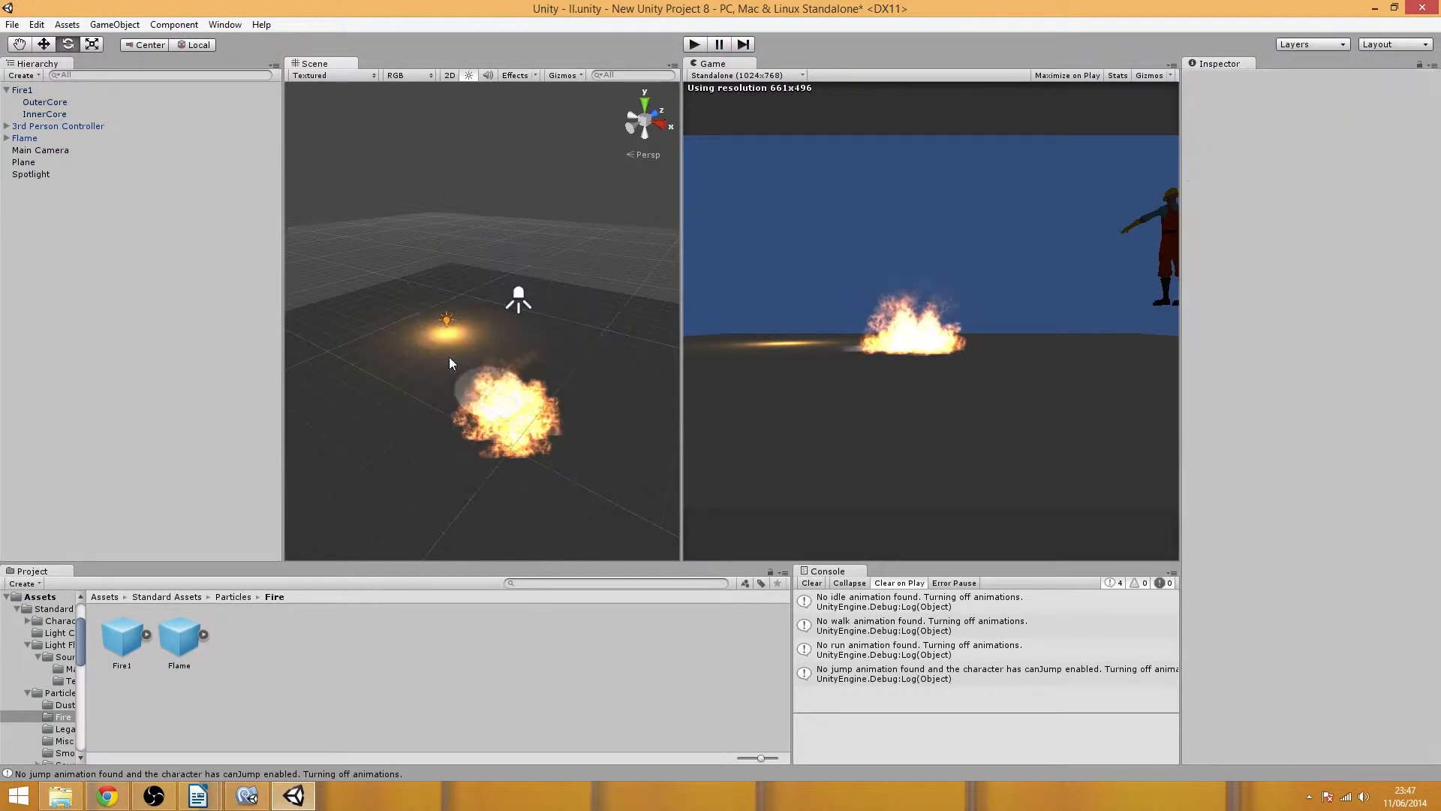
left_click(512, 404)
key("Delete")
left_click(443, 336)
key("Delete")
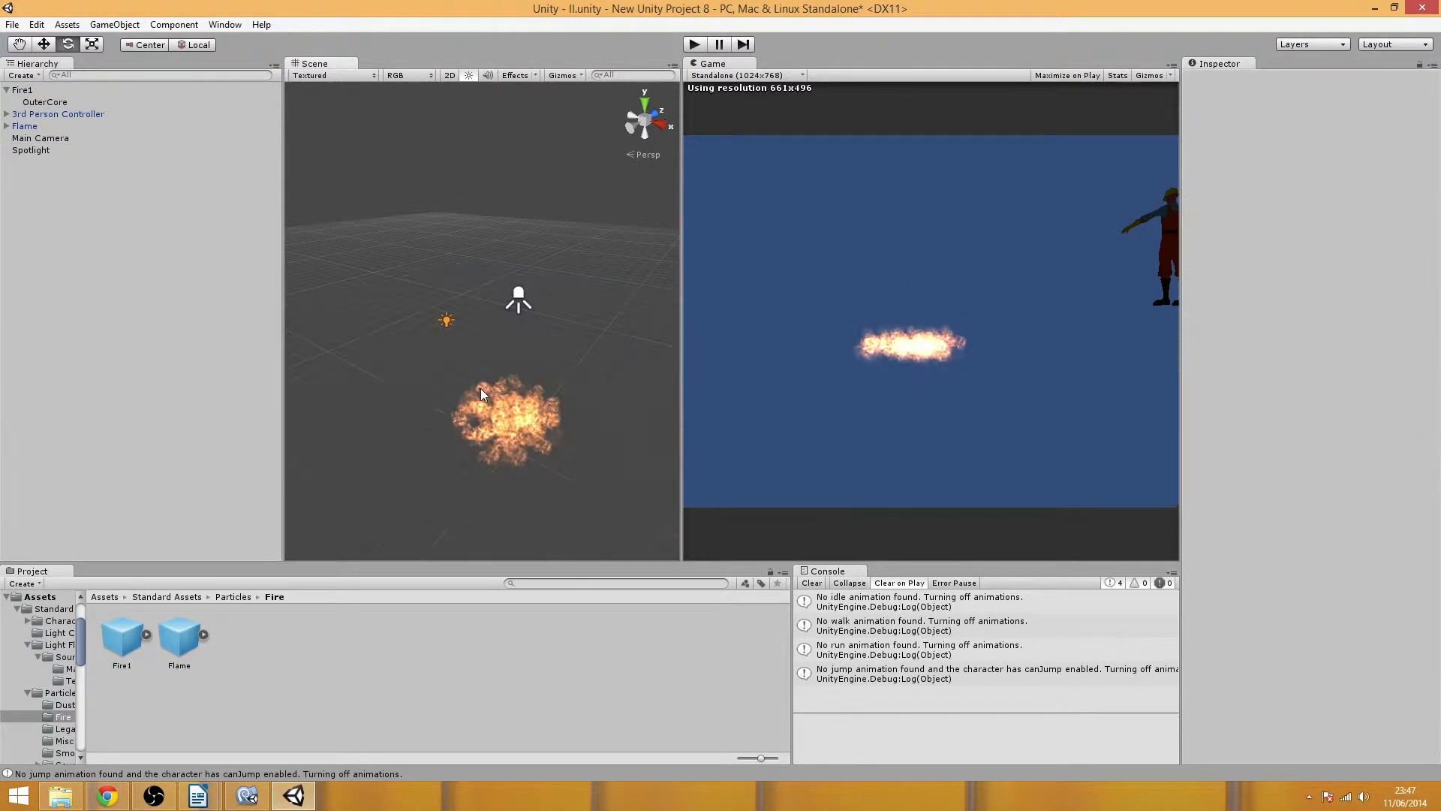
left_click(510, 411)
key("Delete")
left_click(448, 326)
key("Delete")
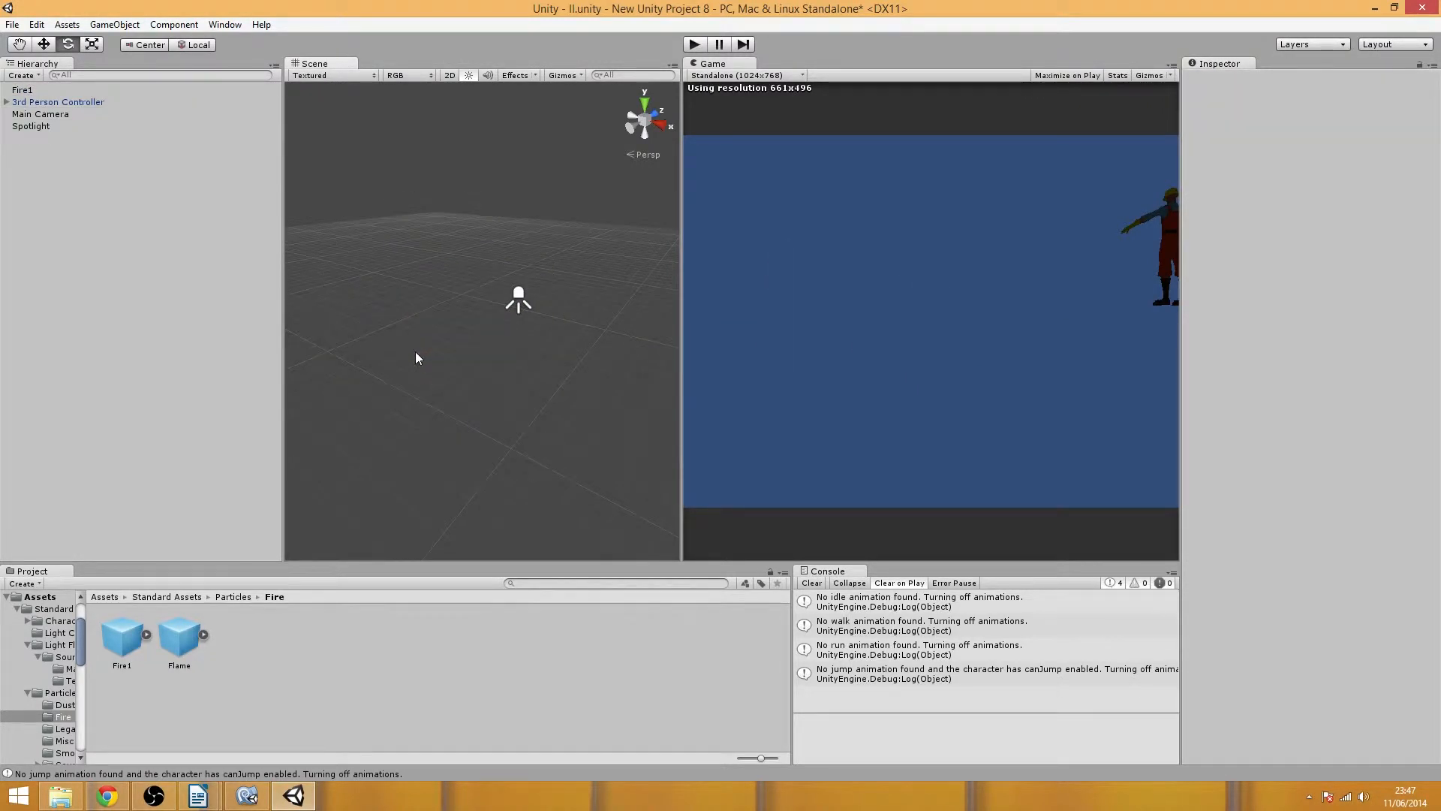
- Place the Legacy Particles prefabs large flames at about X -0.9, Small explosion at about X -3.9 and small flames at about X 2.4
left_click(218, 597)
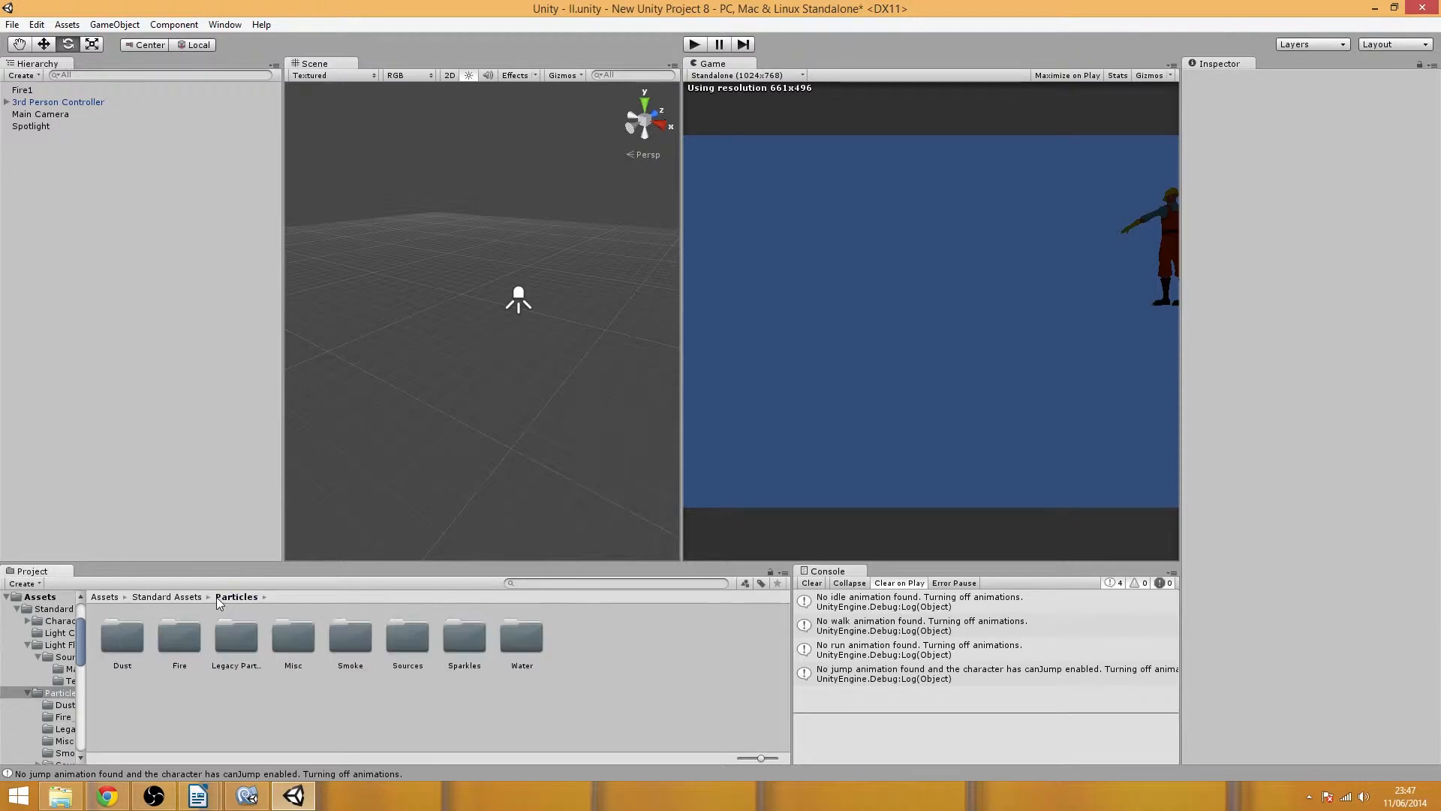
double_click(246, 647)
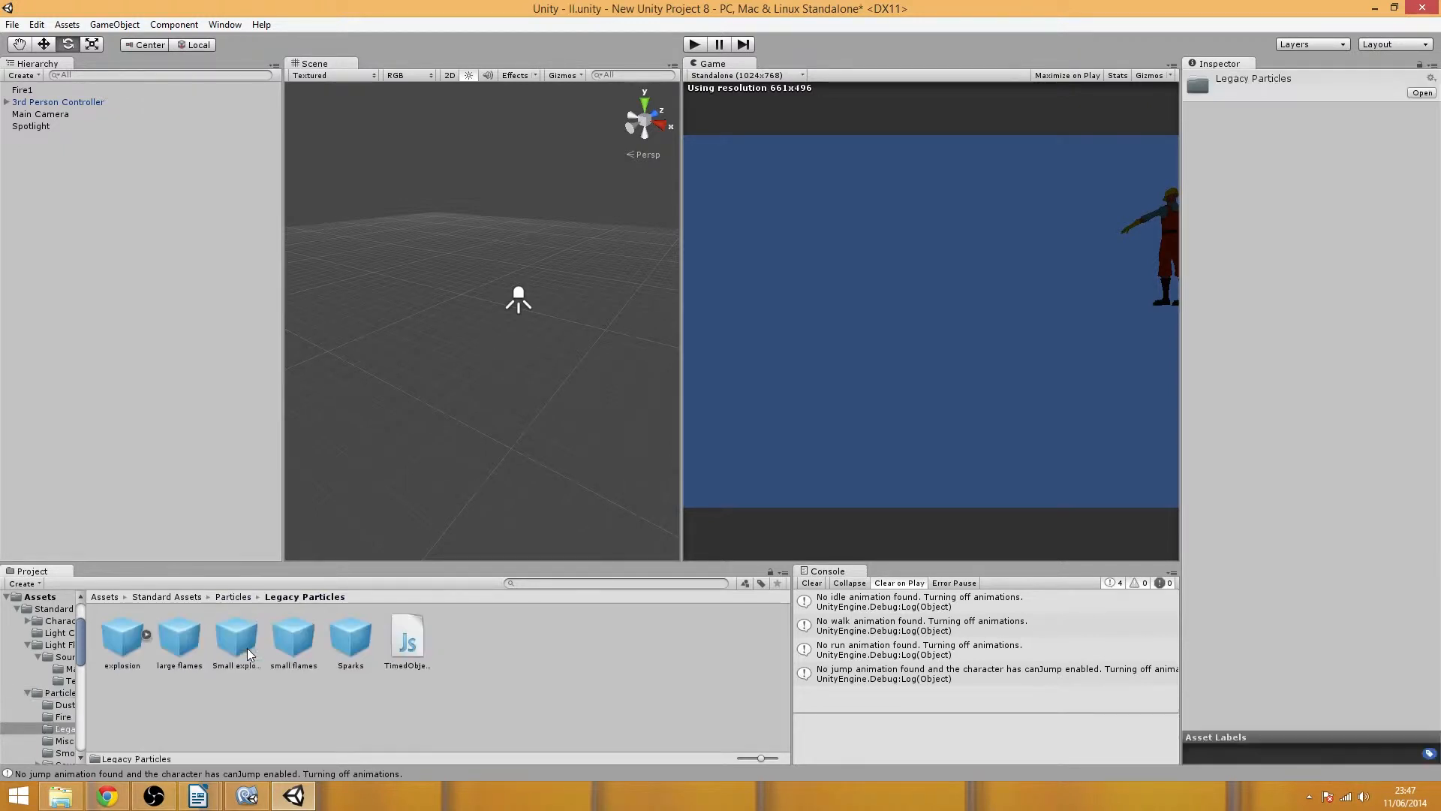
left_click(179, 638)
left_click_drag(179, 638, 492, 390)
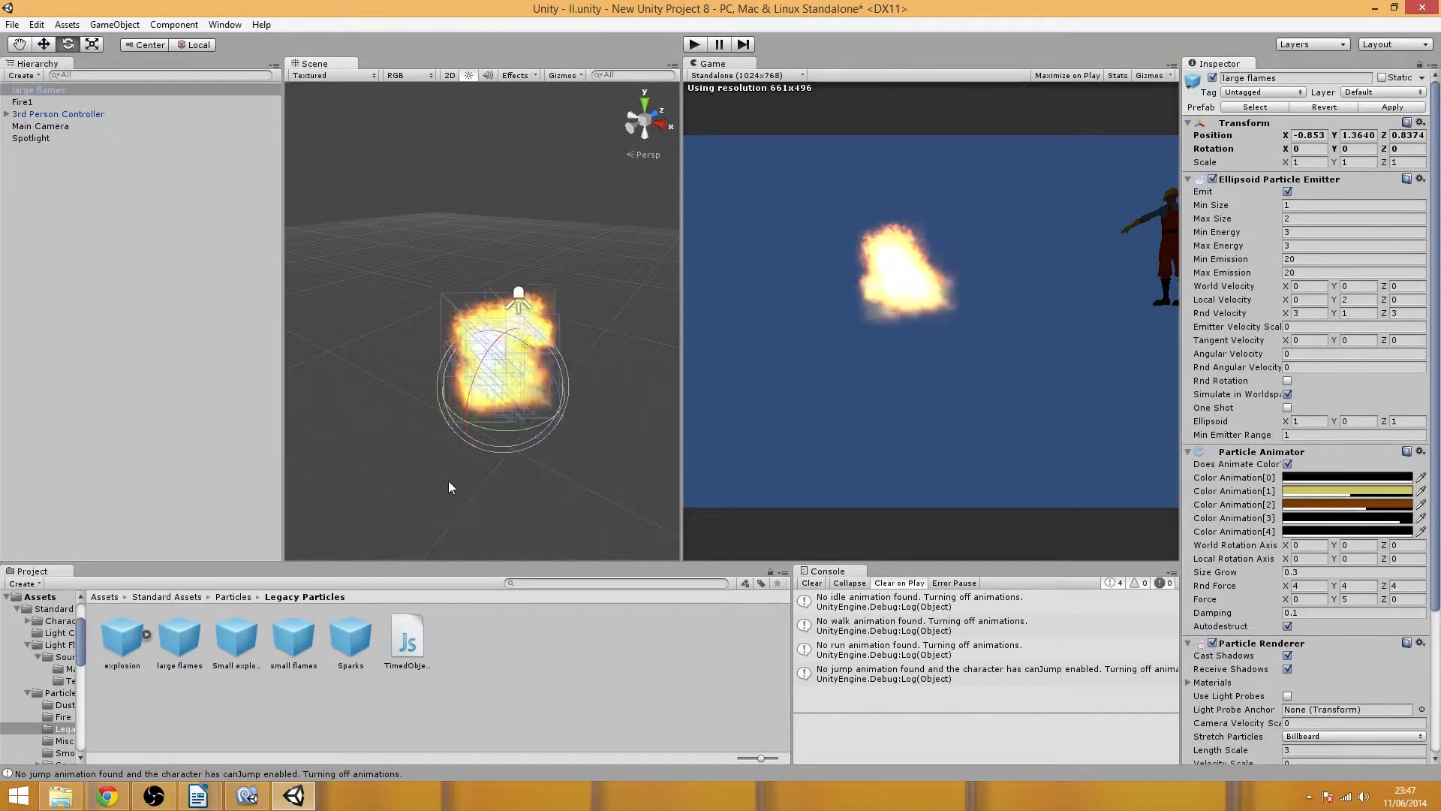
left_click_drag(248, 627, 338, 443)
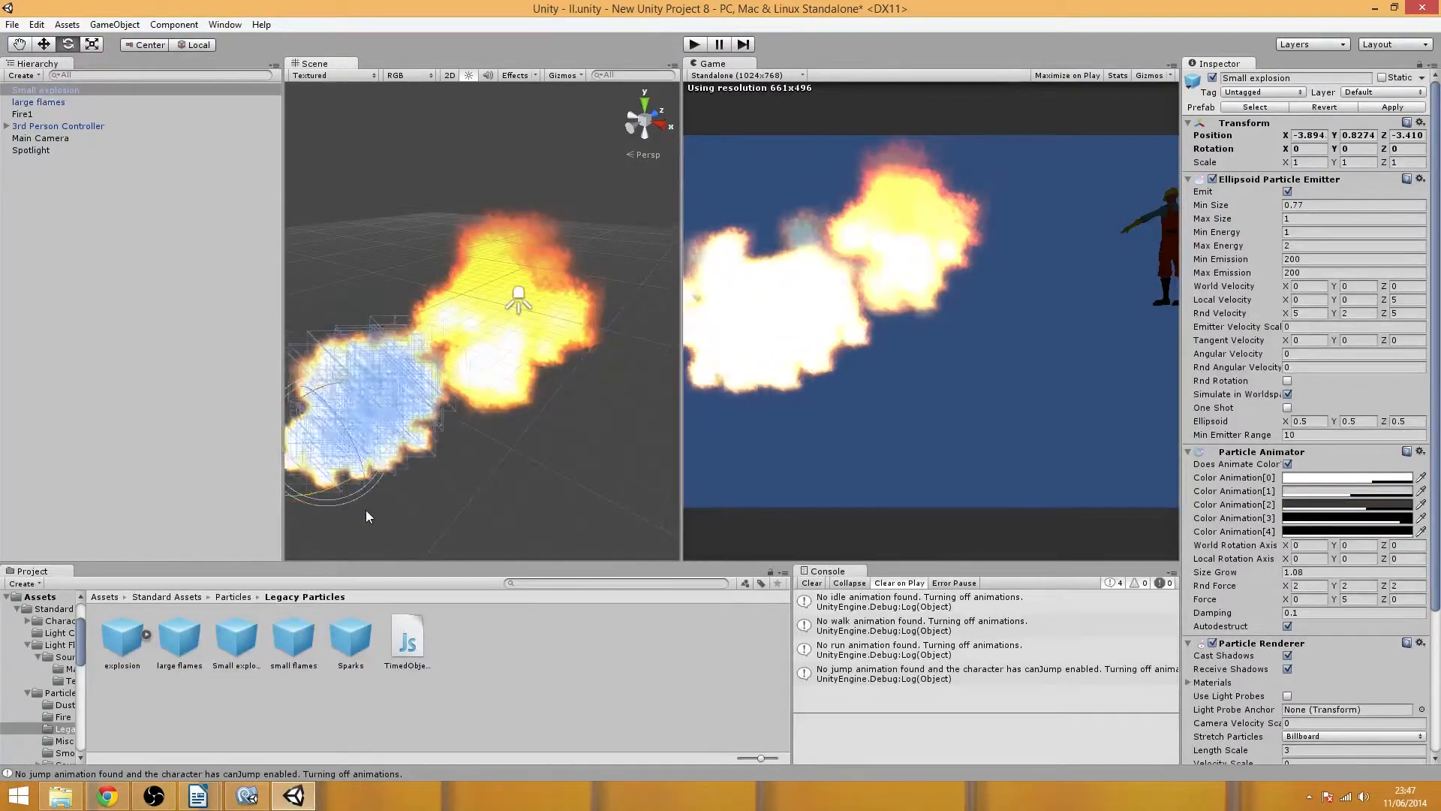
left_click_drag(294, 638, 593, 480)
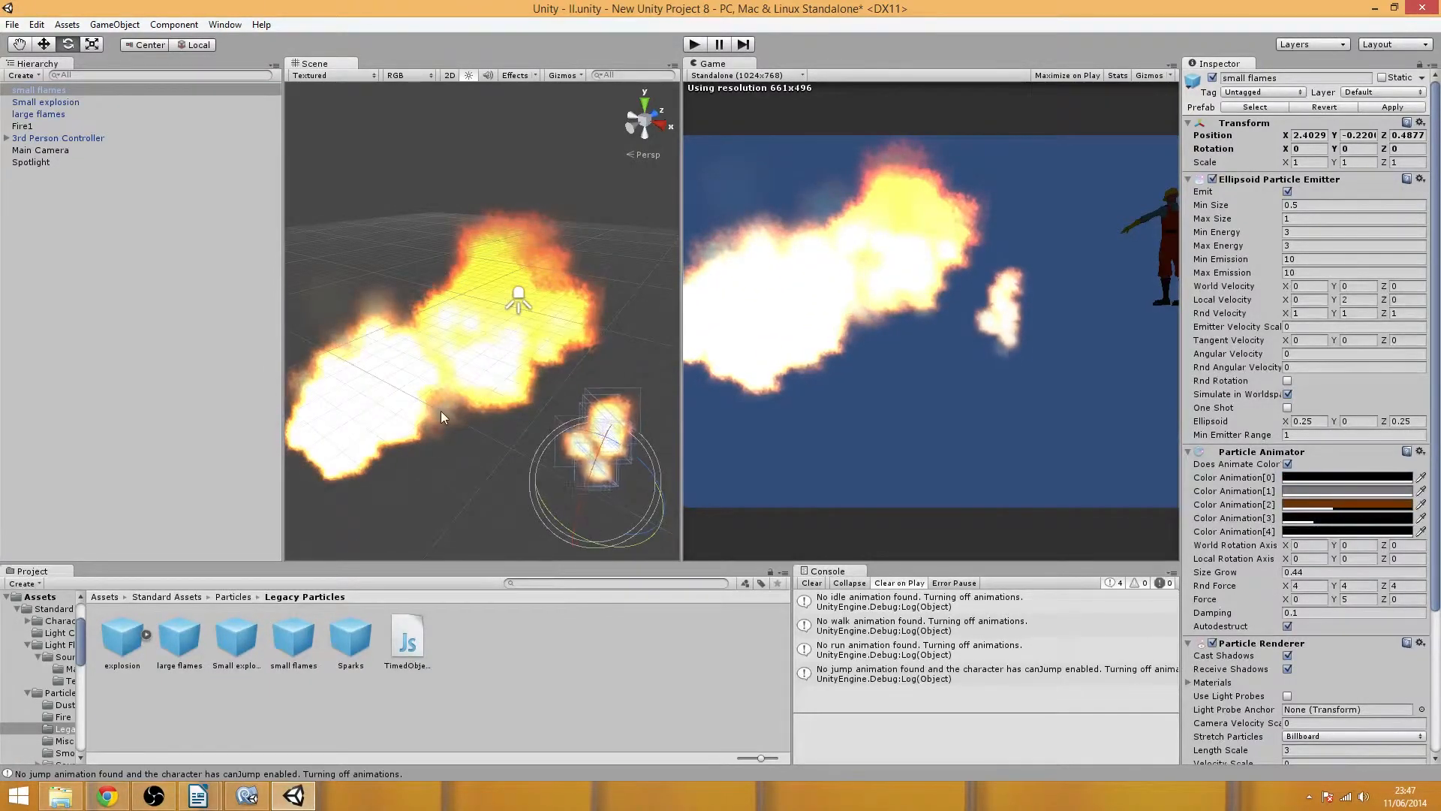
- Undo the placement of the large flames, Small explosion and small flames prefabs
key("ctrl+z")
key("ctrl+z")
key("ctrl+z")
key("ctrl+z")
key("ctrl+z")
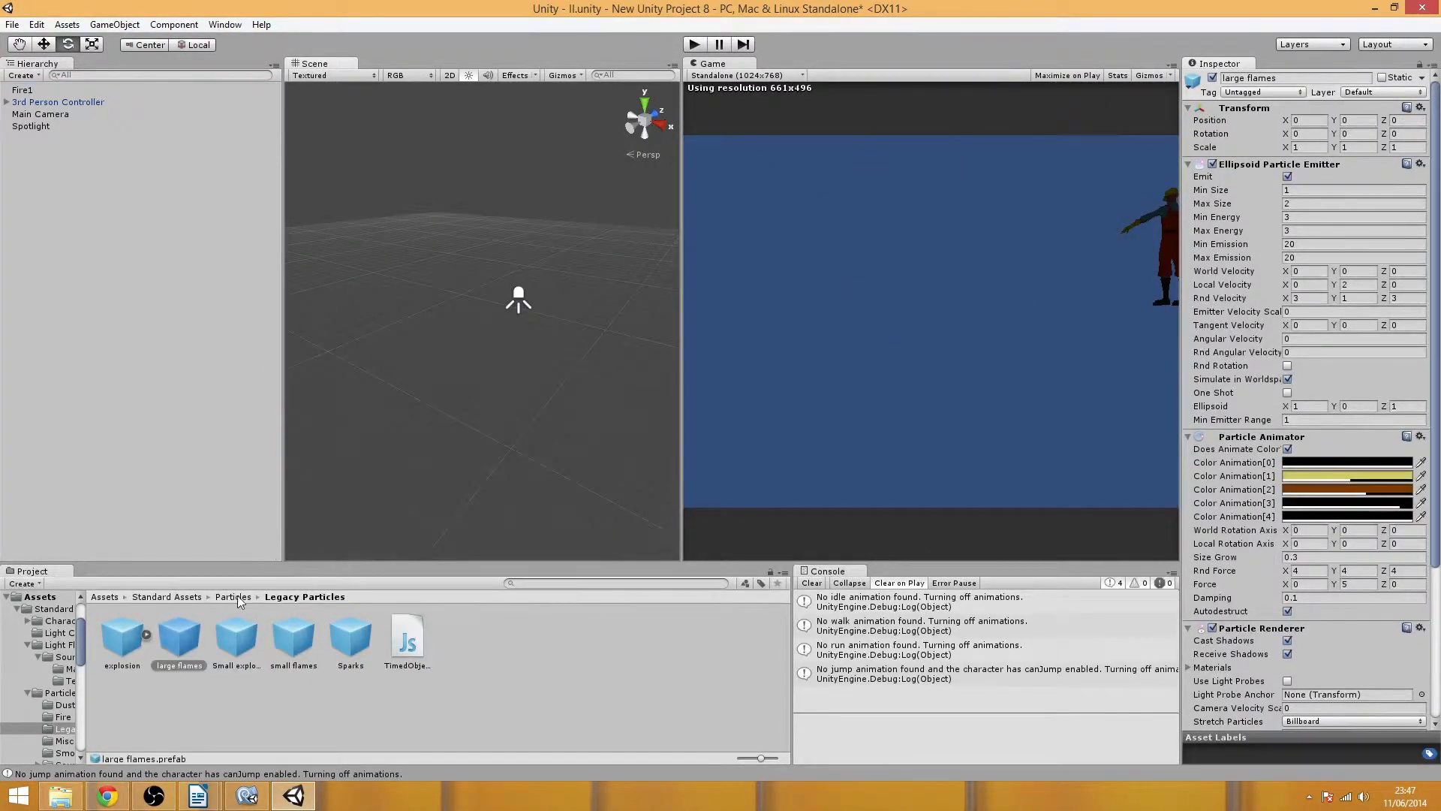
- From the Particles Misc folder, place Fireworks at about X -1.2, Y 1.6, Z 0.8 and Light Snow at about X -3.7, Y 2.1, Z -1.1
left_click(233, 597)
double_click(292, 640)
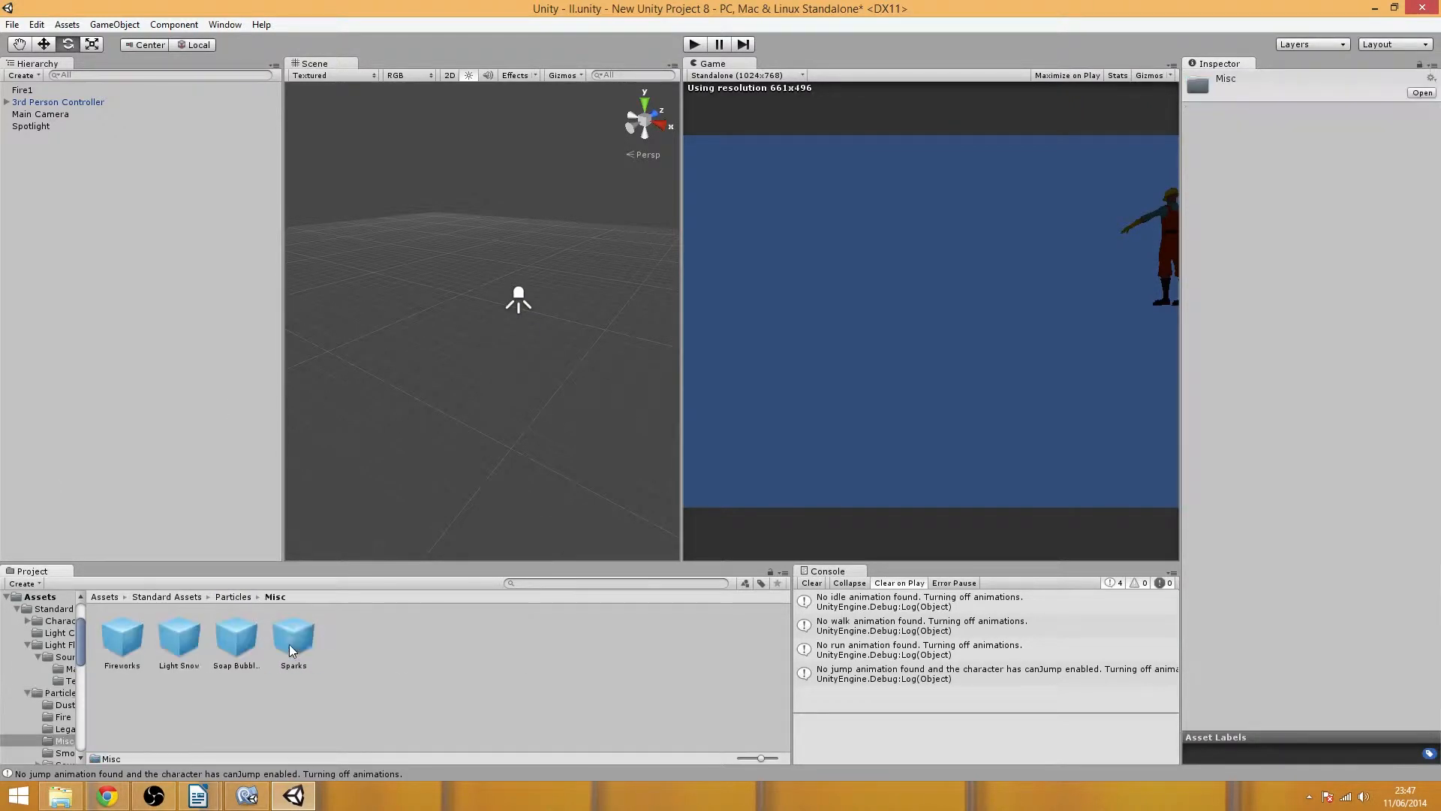
left_click_drag(123, 638, 488, 376)
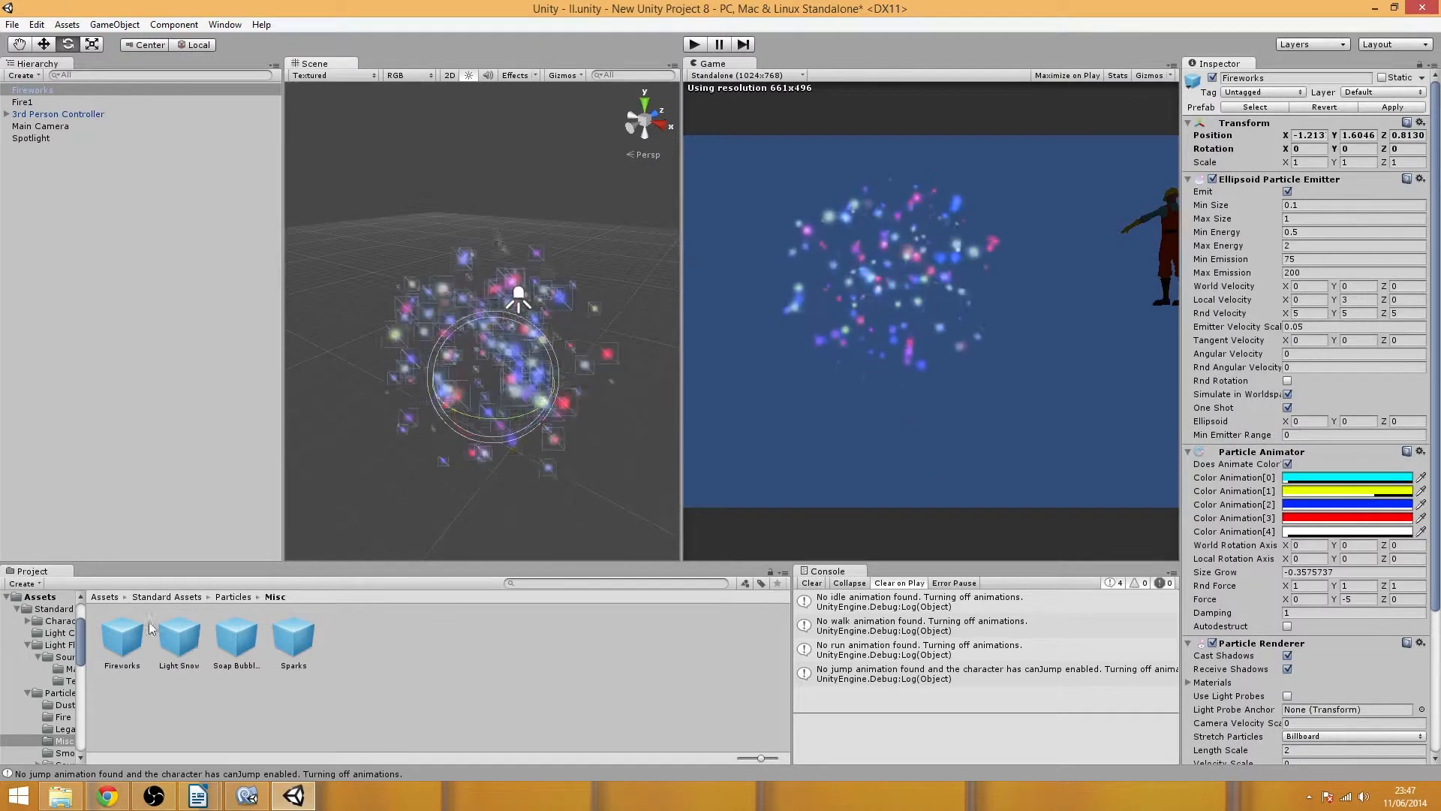
left_click_drag(196, 650, 392, 368)
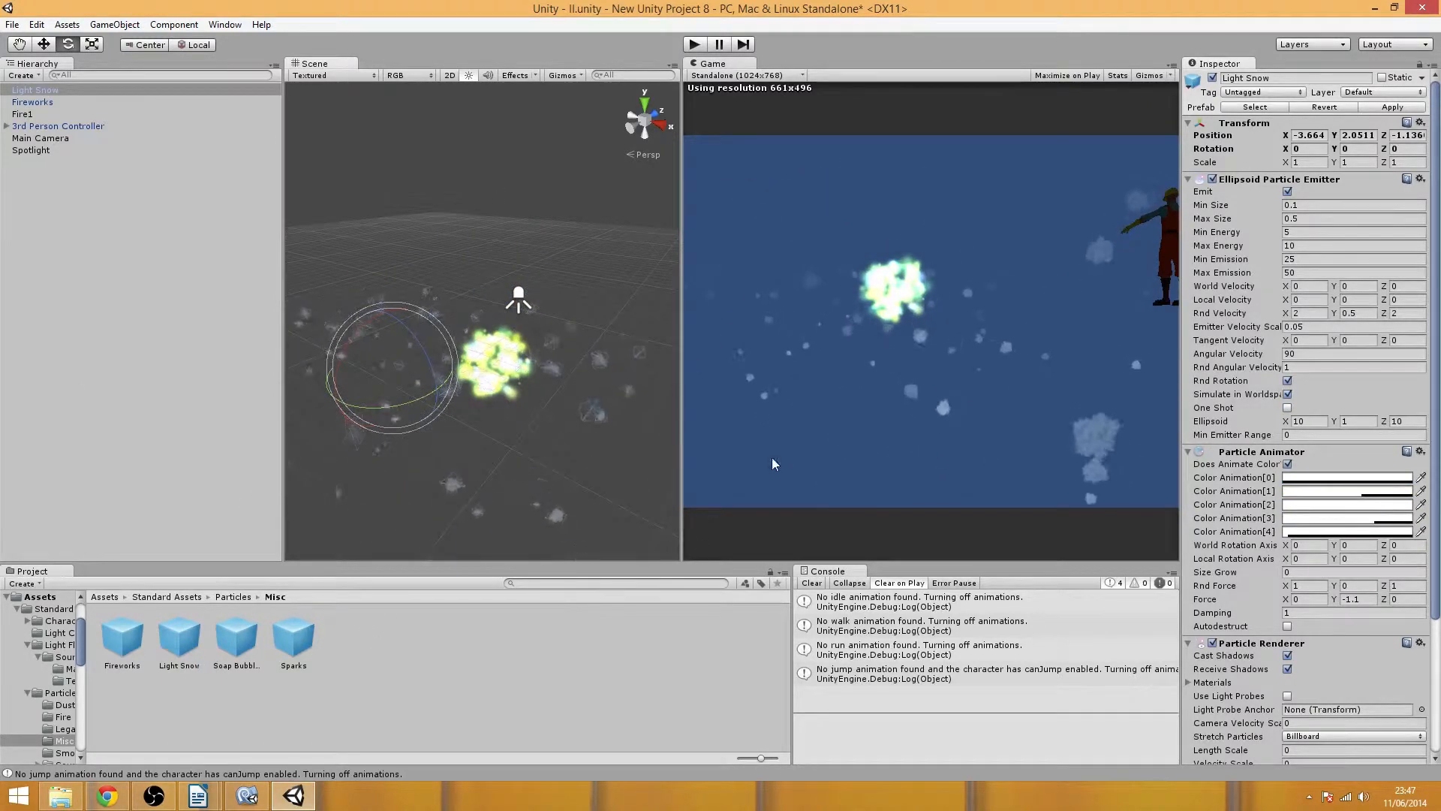
- Delete the Light Snow and Fireworks effects from the scene and return to the Particles folder
key("Delete")
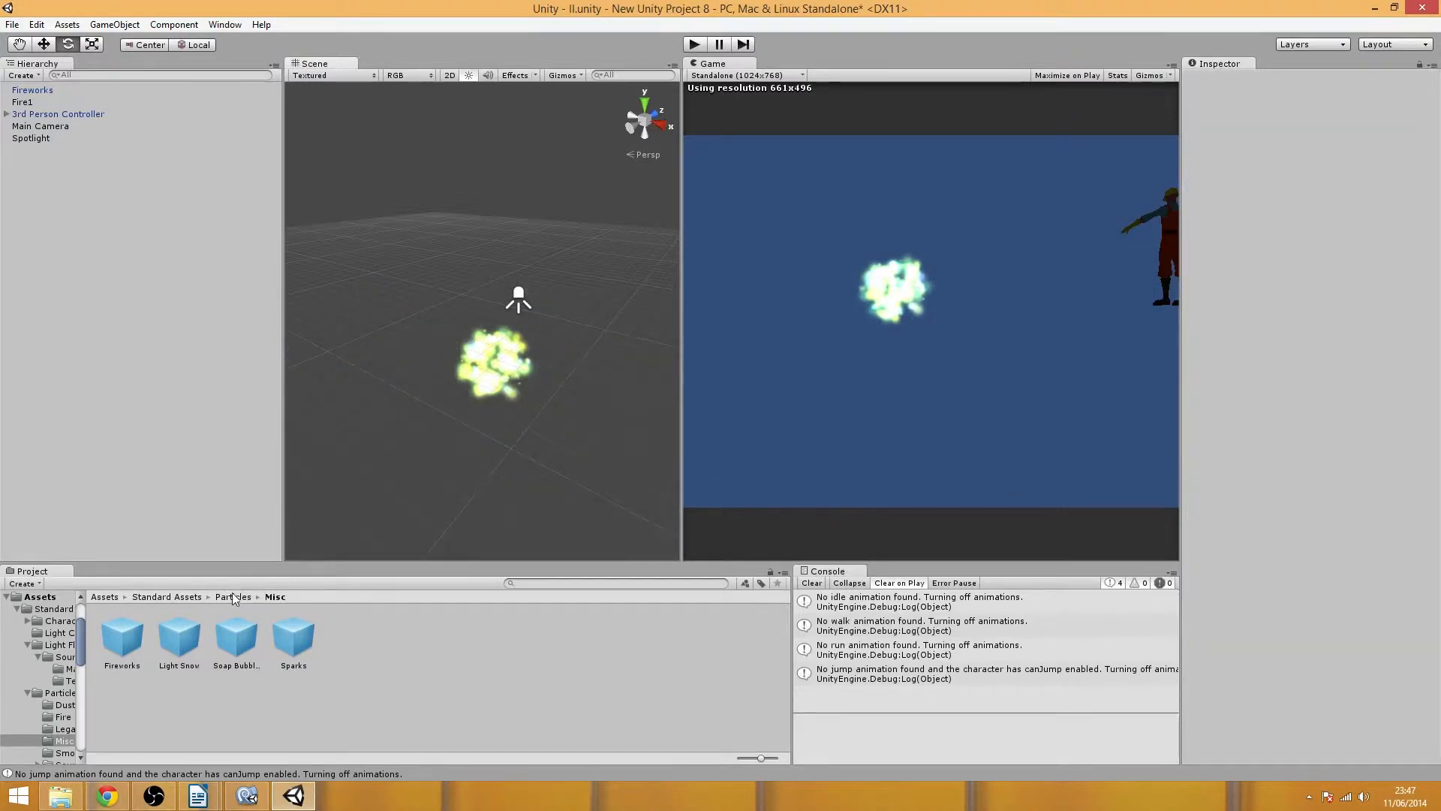
left_click(232, 597)
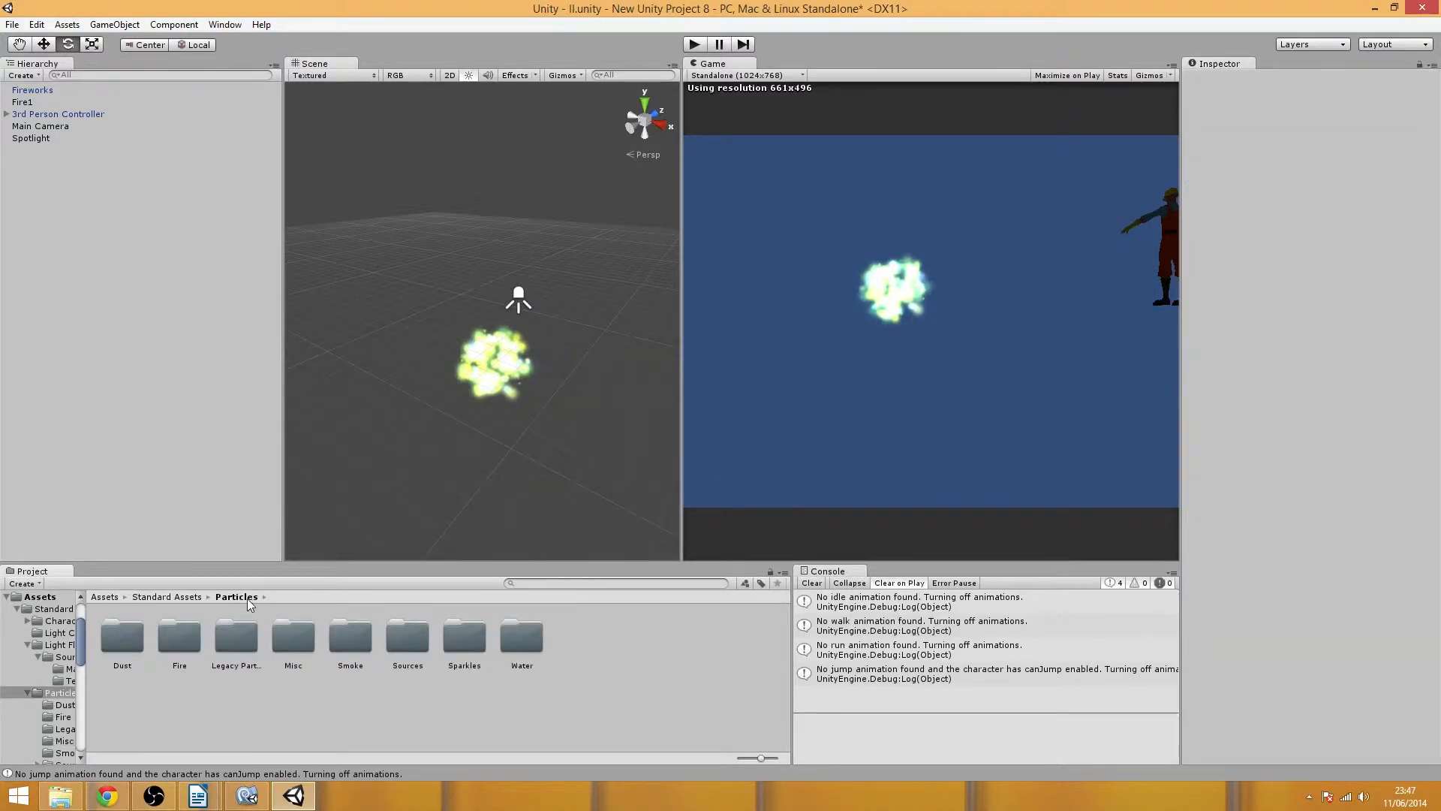
left_click(497, 347)
key("Delete")
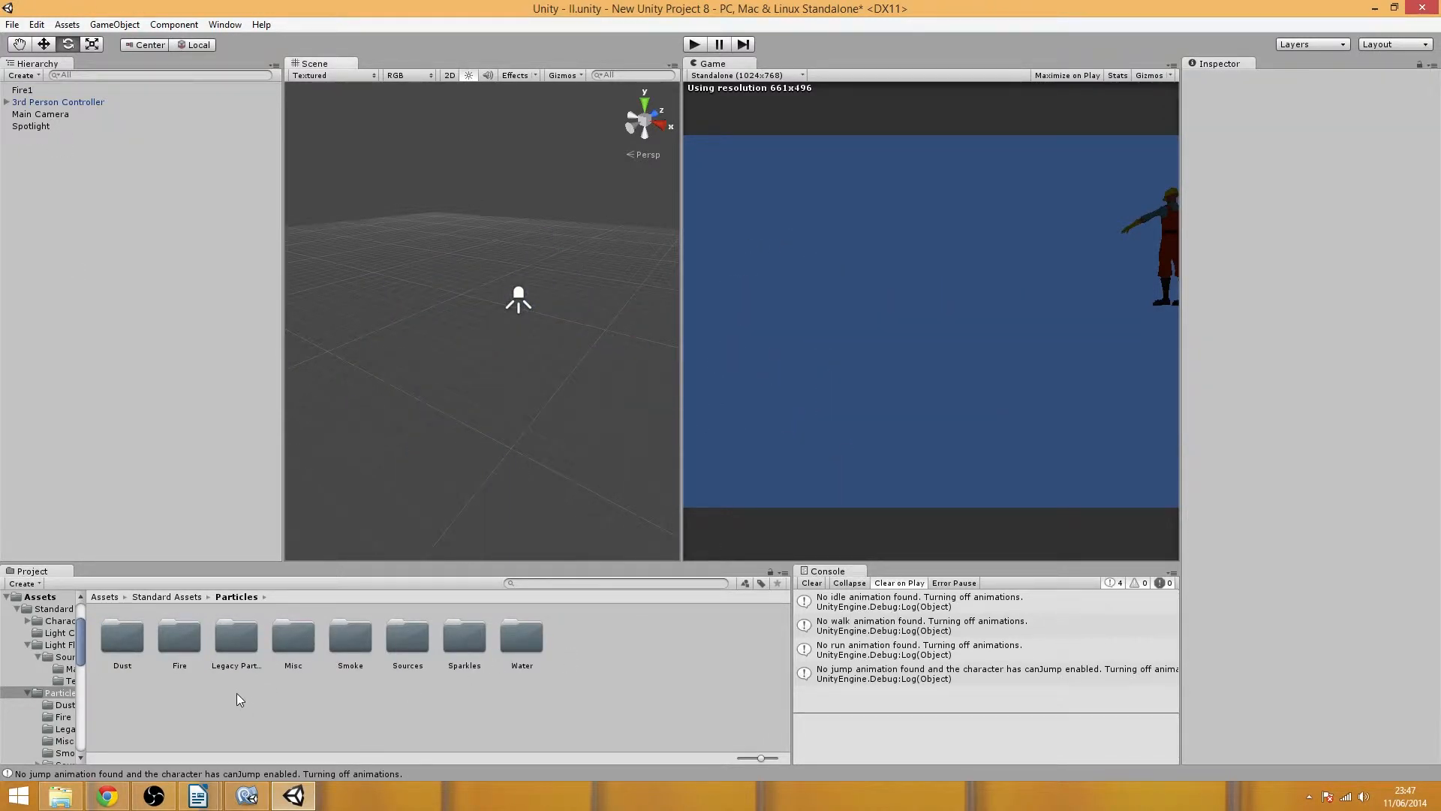
- Try the Dust Storm prefab in the scene at about X -0.6, Y 2.4, Z 1.8, and delete it
double_click(124, 640)
left_click_drag(128, 644, 510, 338)
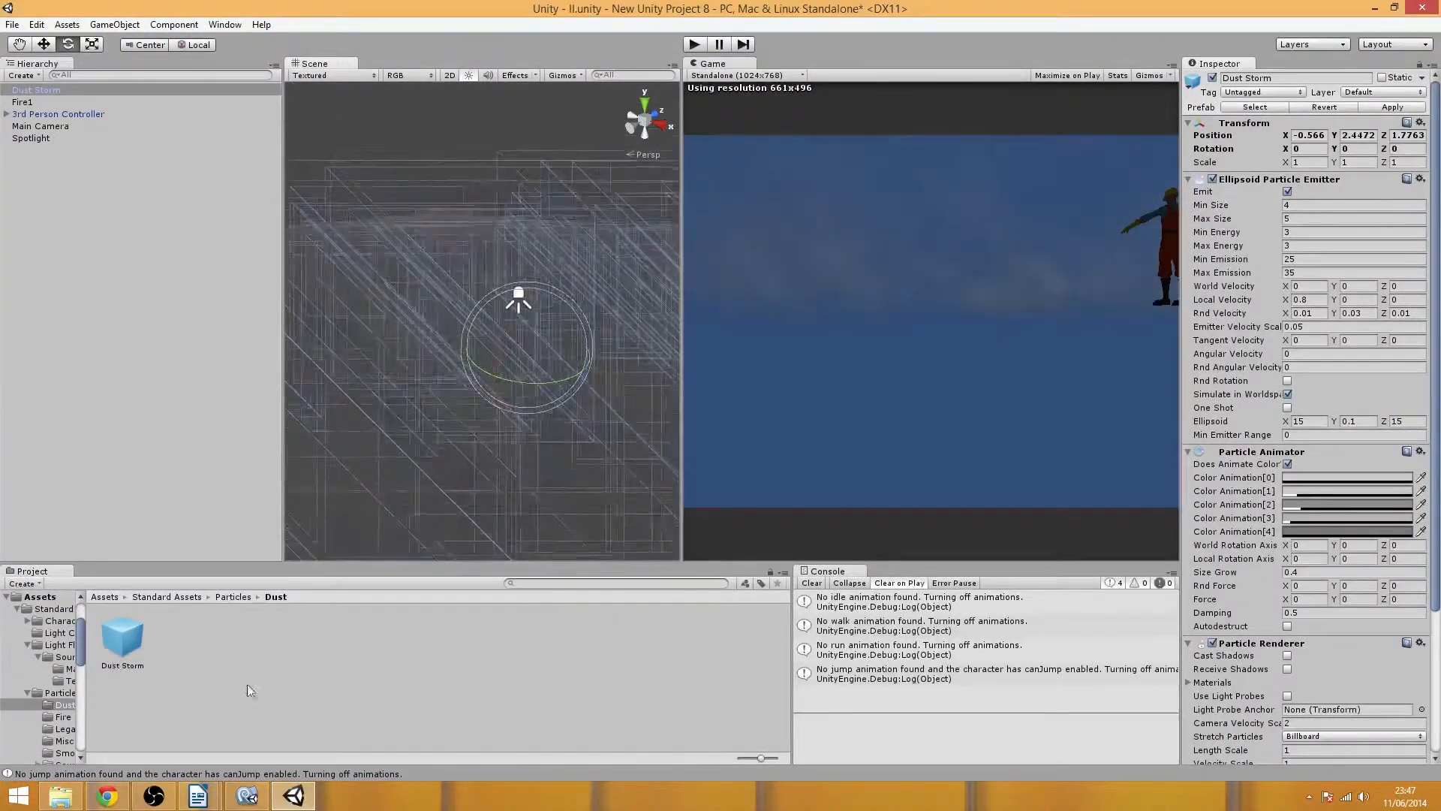
left_click(234, 596)
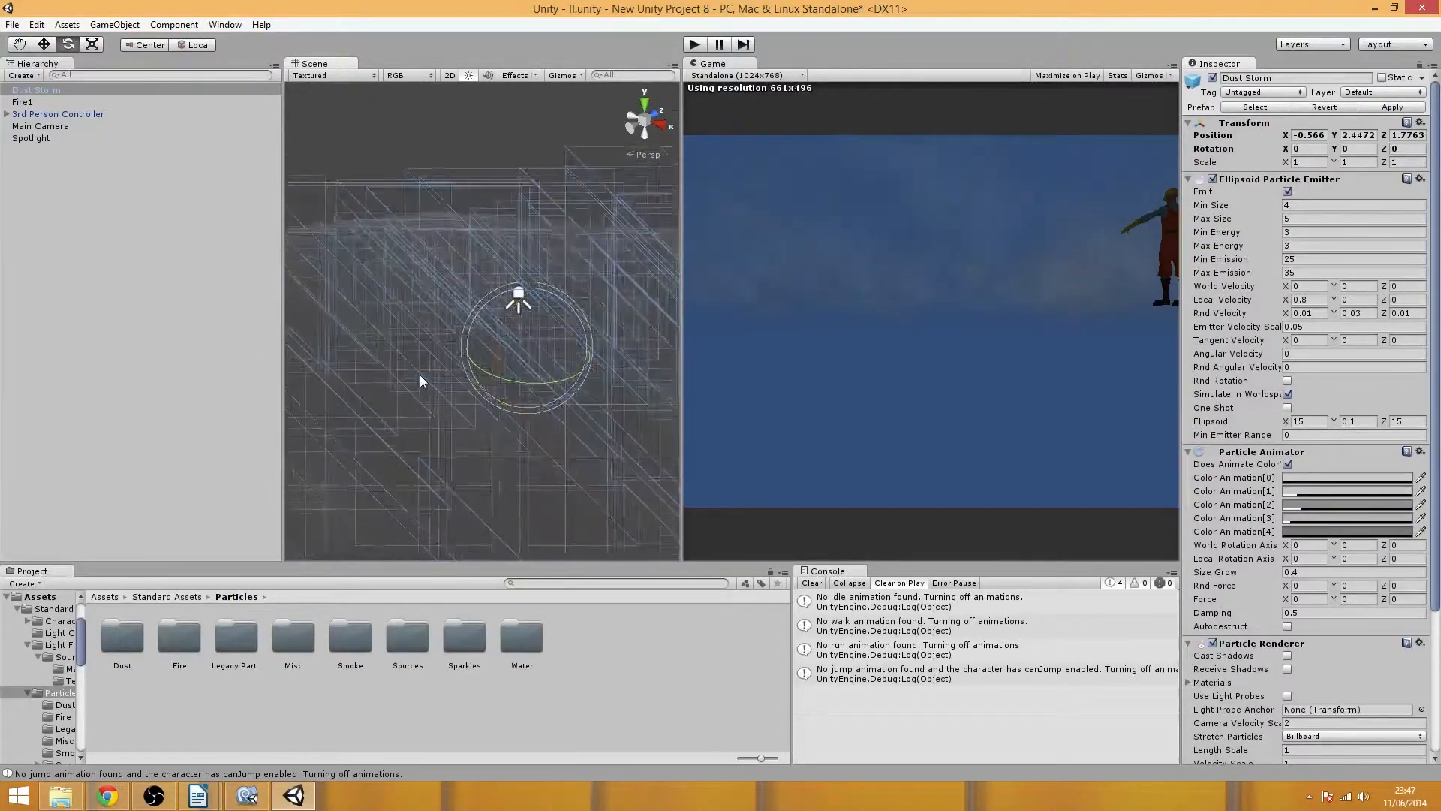
key("Delete")
- Try the Fireworks prefab from the Misc folder at about X 0.5, Y 1.0, Z 1.2, and delete it
double_click(230, 646)
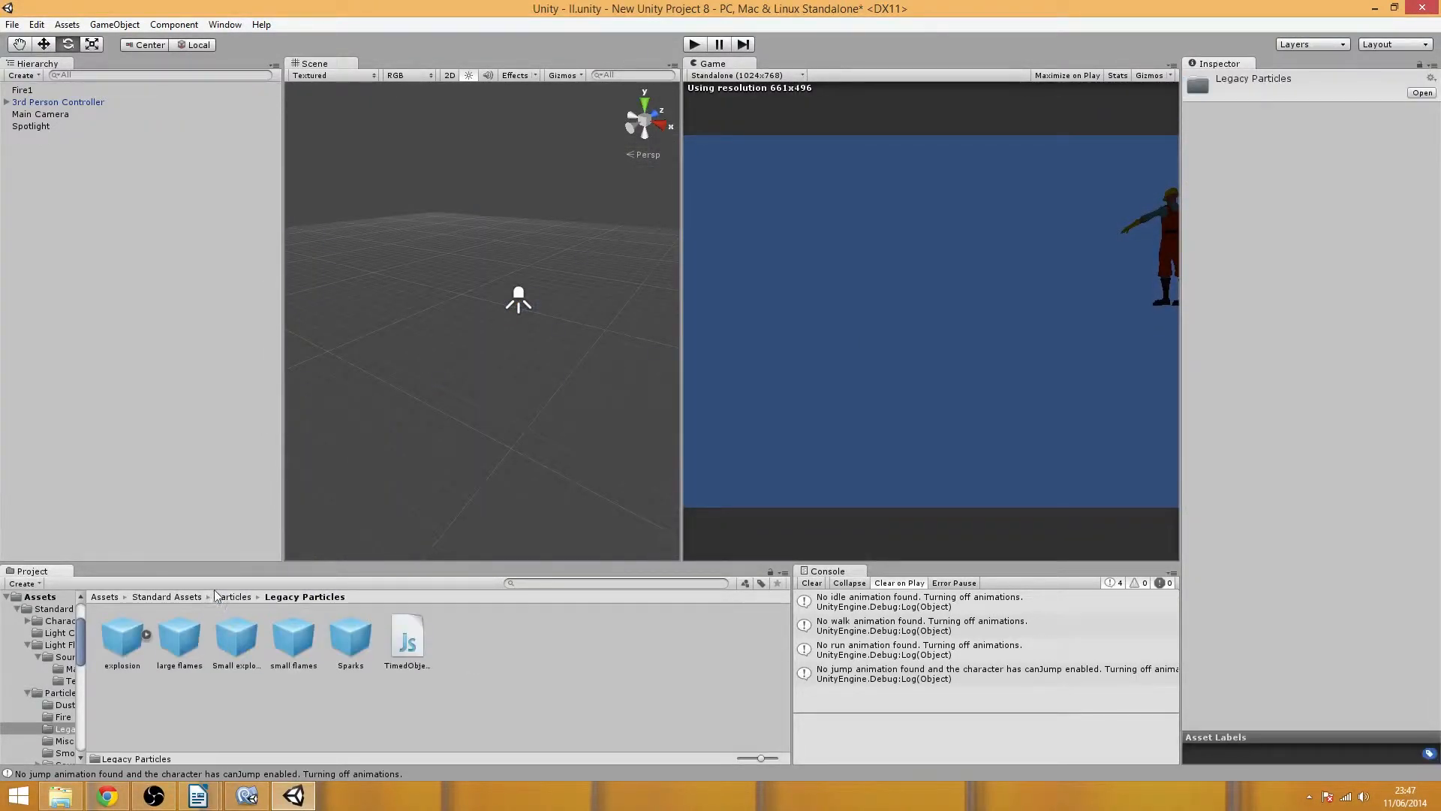
left_click(232, 596)
double_click(285, 634)
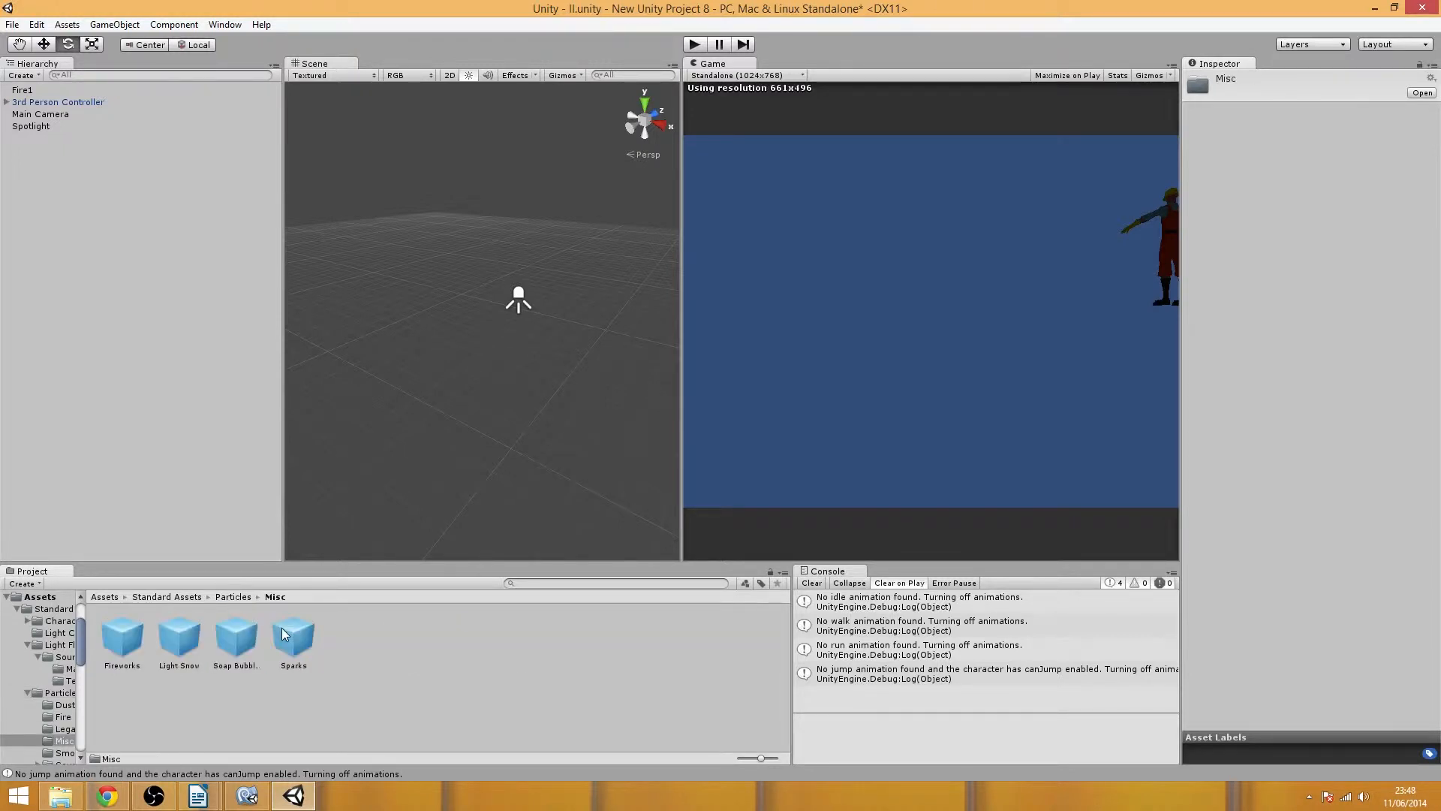
left_click_drag(123, 638, 545, 403)
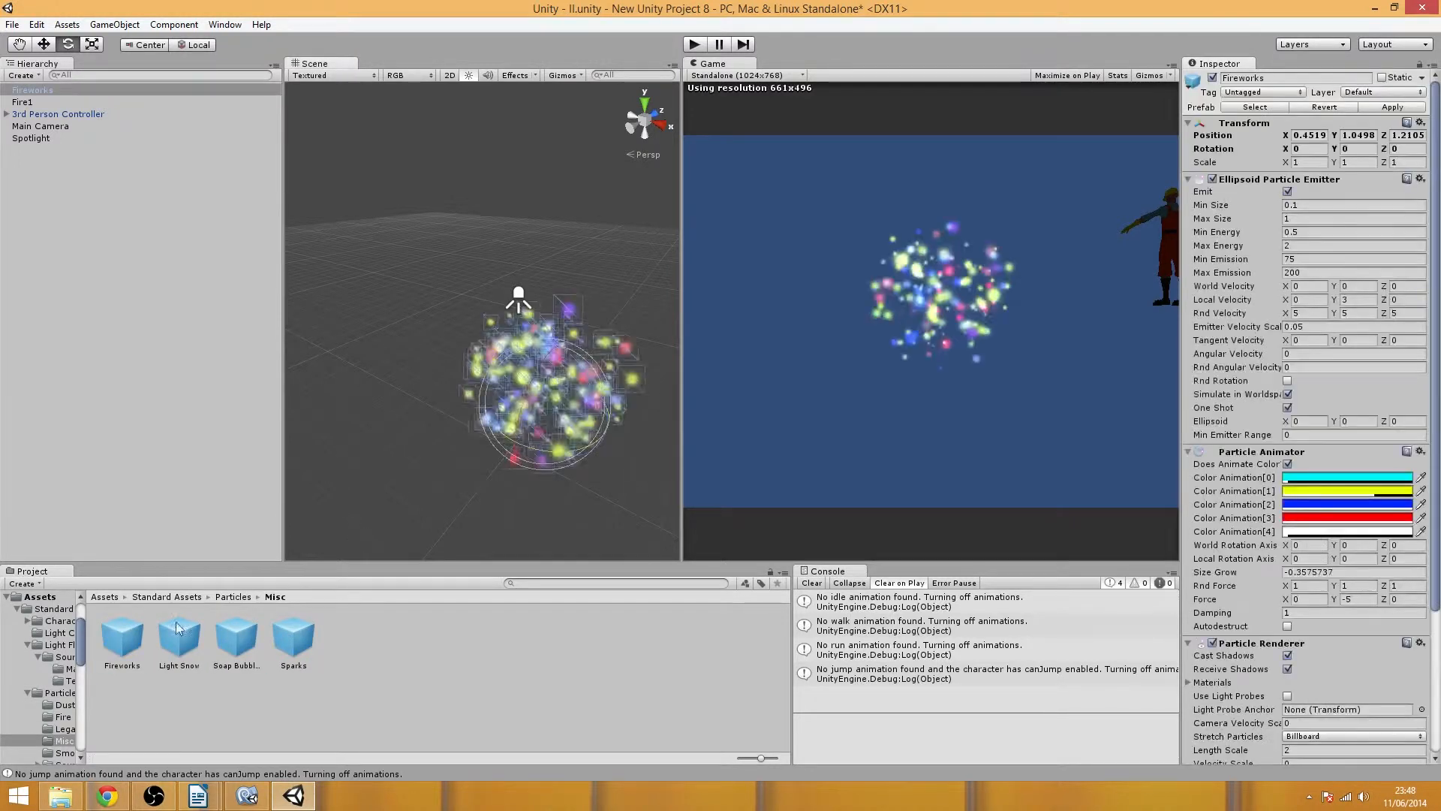
key("Delete")
left_click(235, 597)
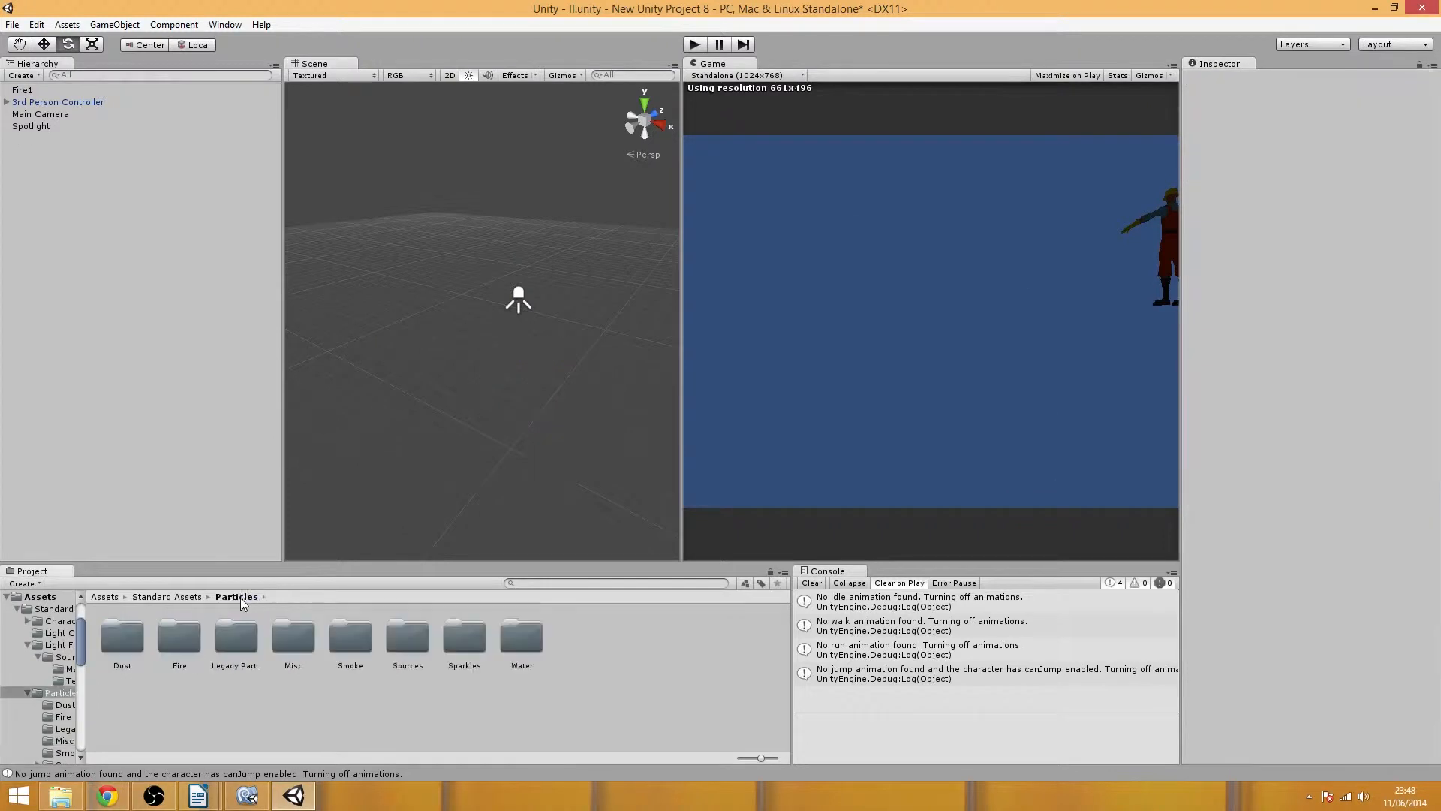
- From the Smoke folder, place Fluffy Smoke at about X -1.0, Y 1.1, Z 0.5, and try Smoke Trail nearby before deleting that trail
double_click(353, 644)
left_click_drag(177, 643, 492, 397)
left_click_drag(306, 635, 384, 425)
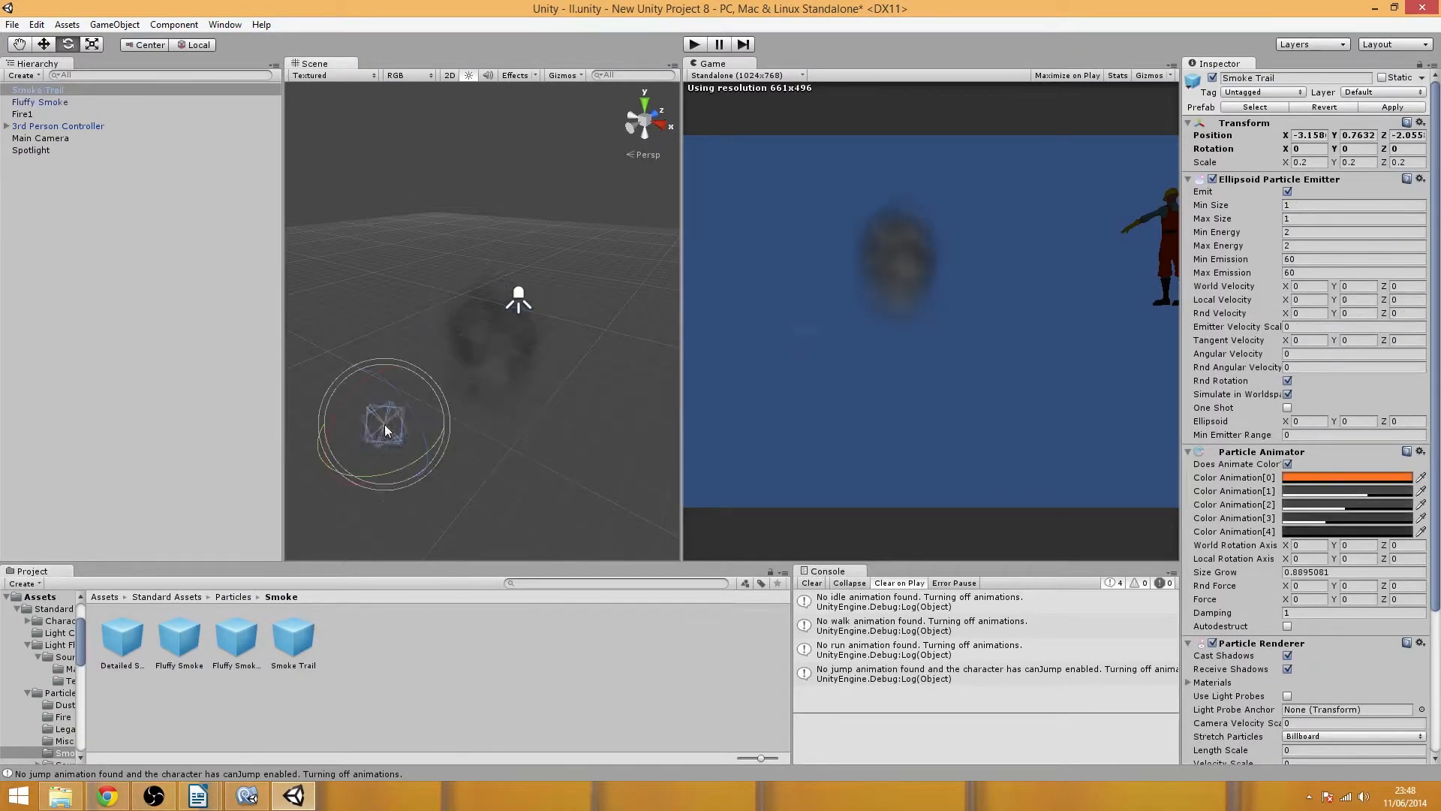
key("Delete")
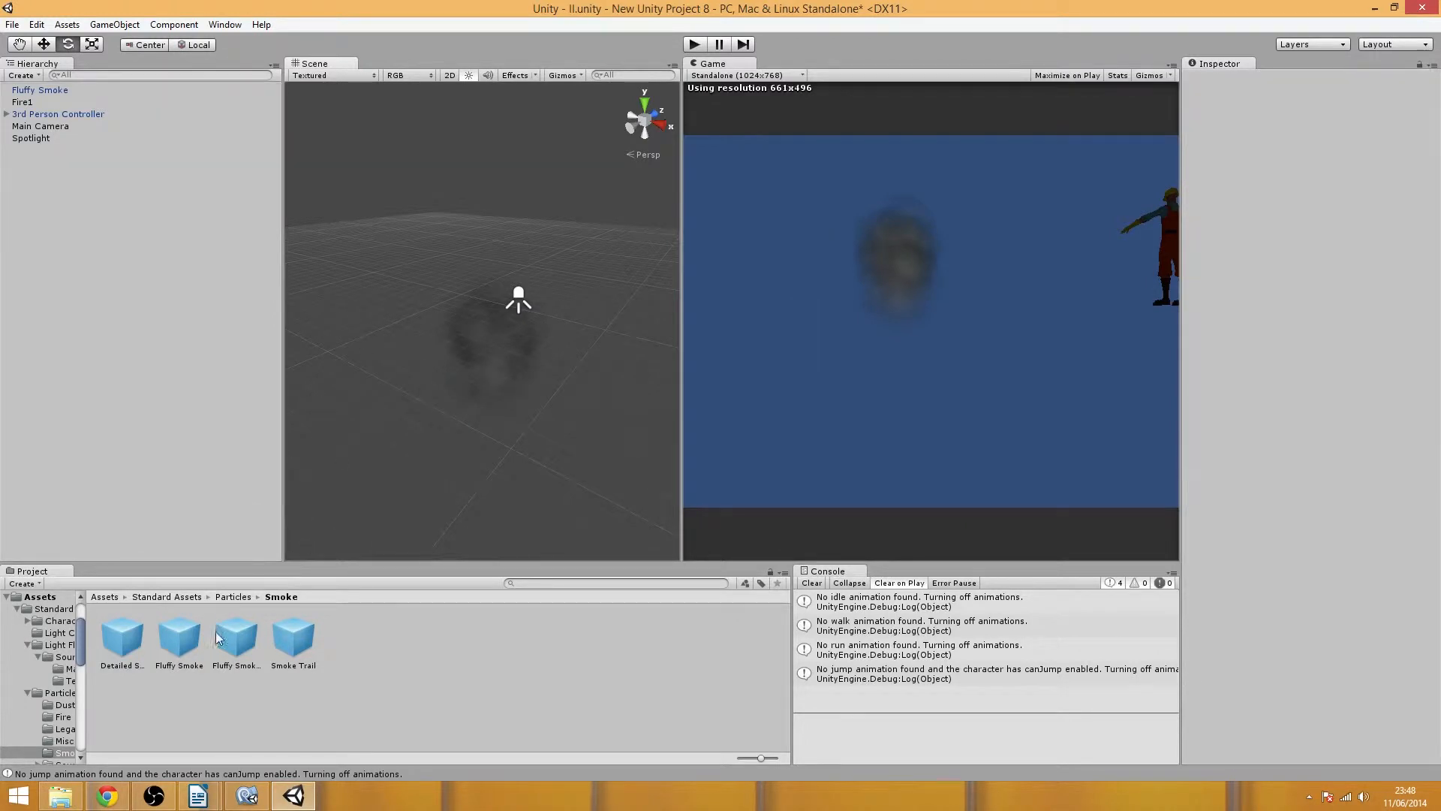
- Try Fluffy Smoke Large at about X -2.9, Y 0.1, Z -2.8, and delete both smoke effects from the scene
left_click_drag(217, 637, 369, 458)
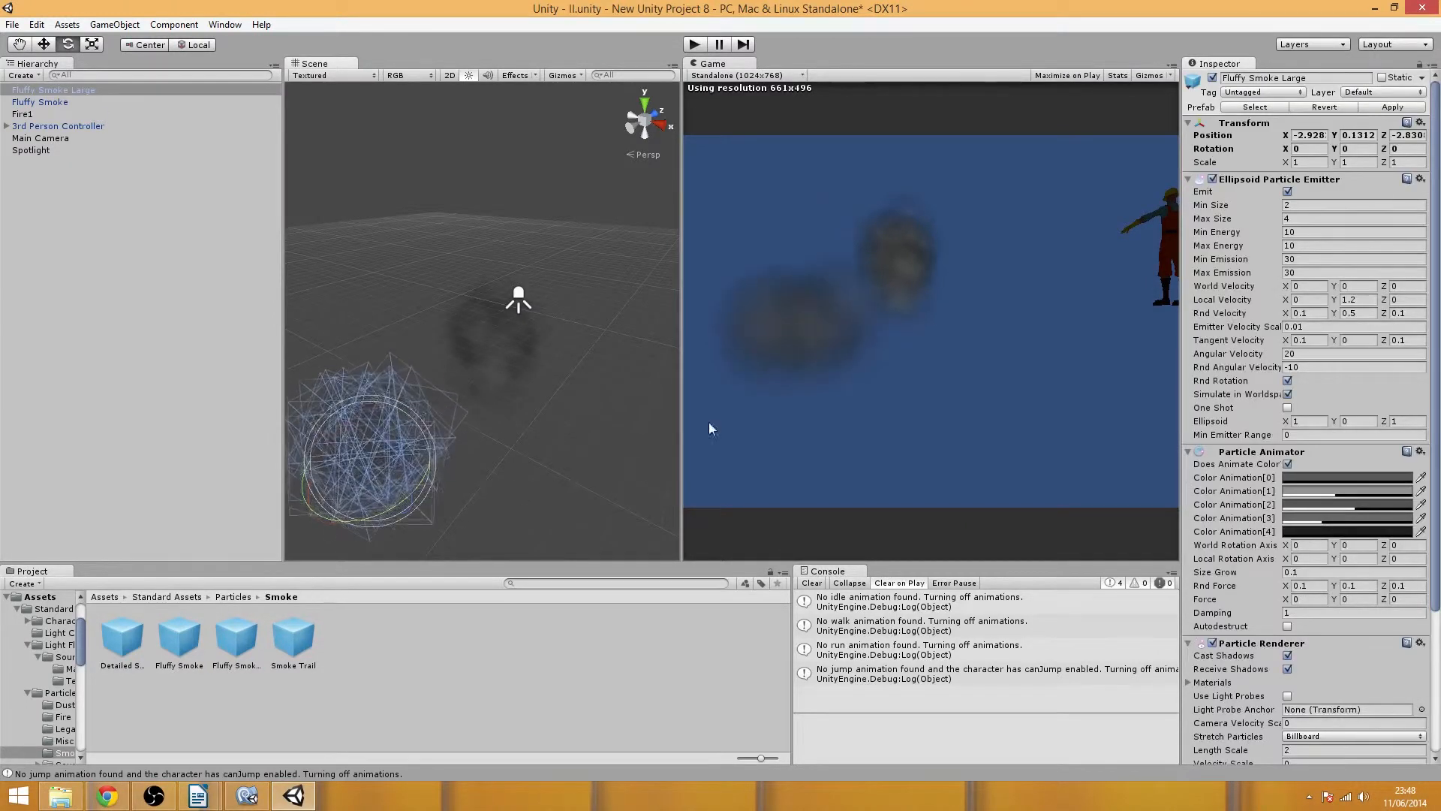
key("Delete")
left_click(491, 379)
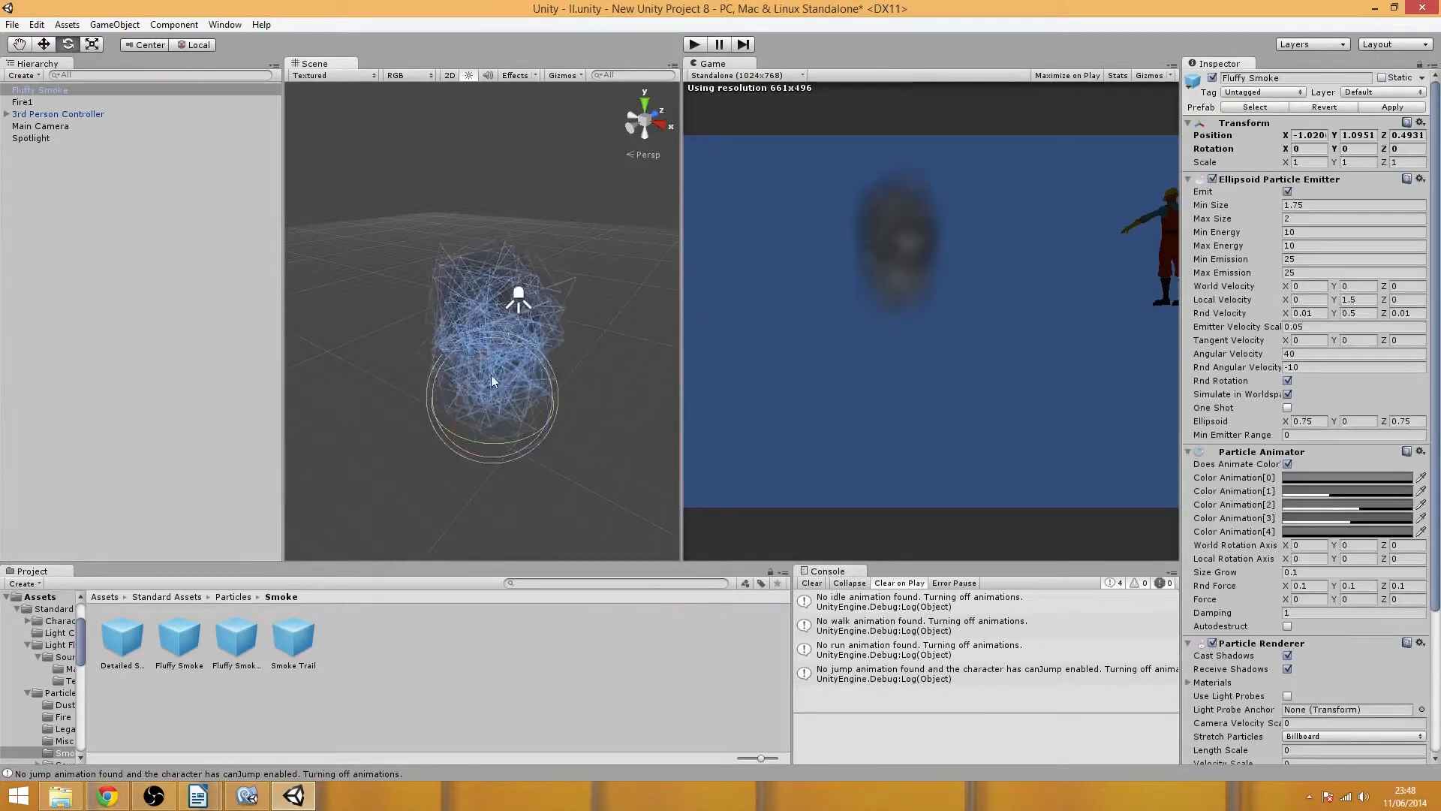
key("Delete")
left_click(213, 598)
left_click(211, 600)
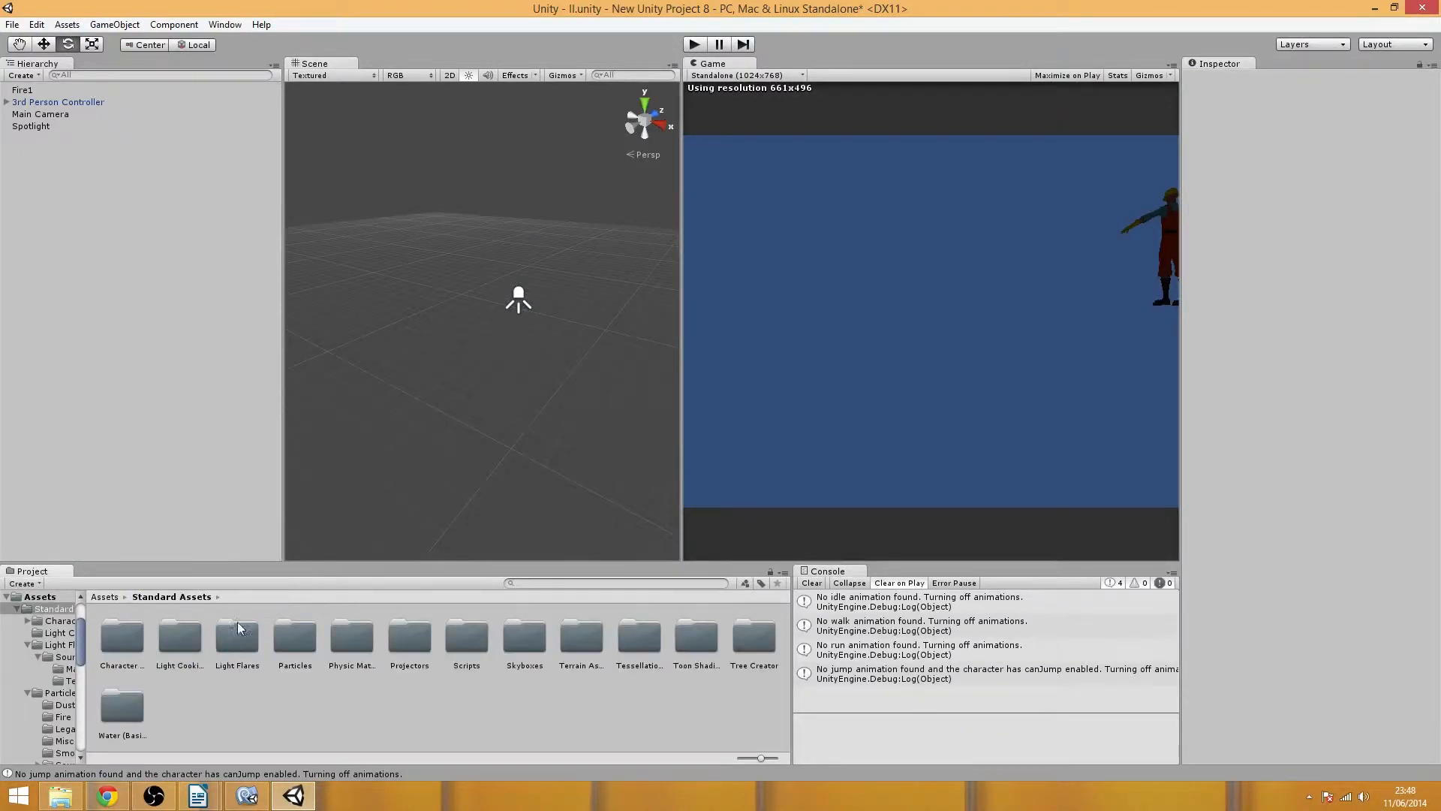
- From the Particles Water folder, try Water Surface Splash at about X -1.5, Y 0.7, Z -0.2, and delete it
double_click(285, 640)
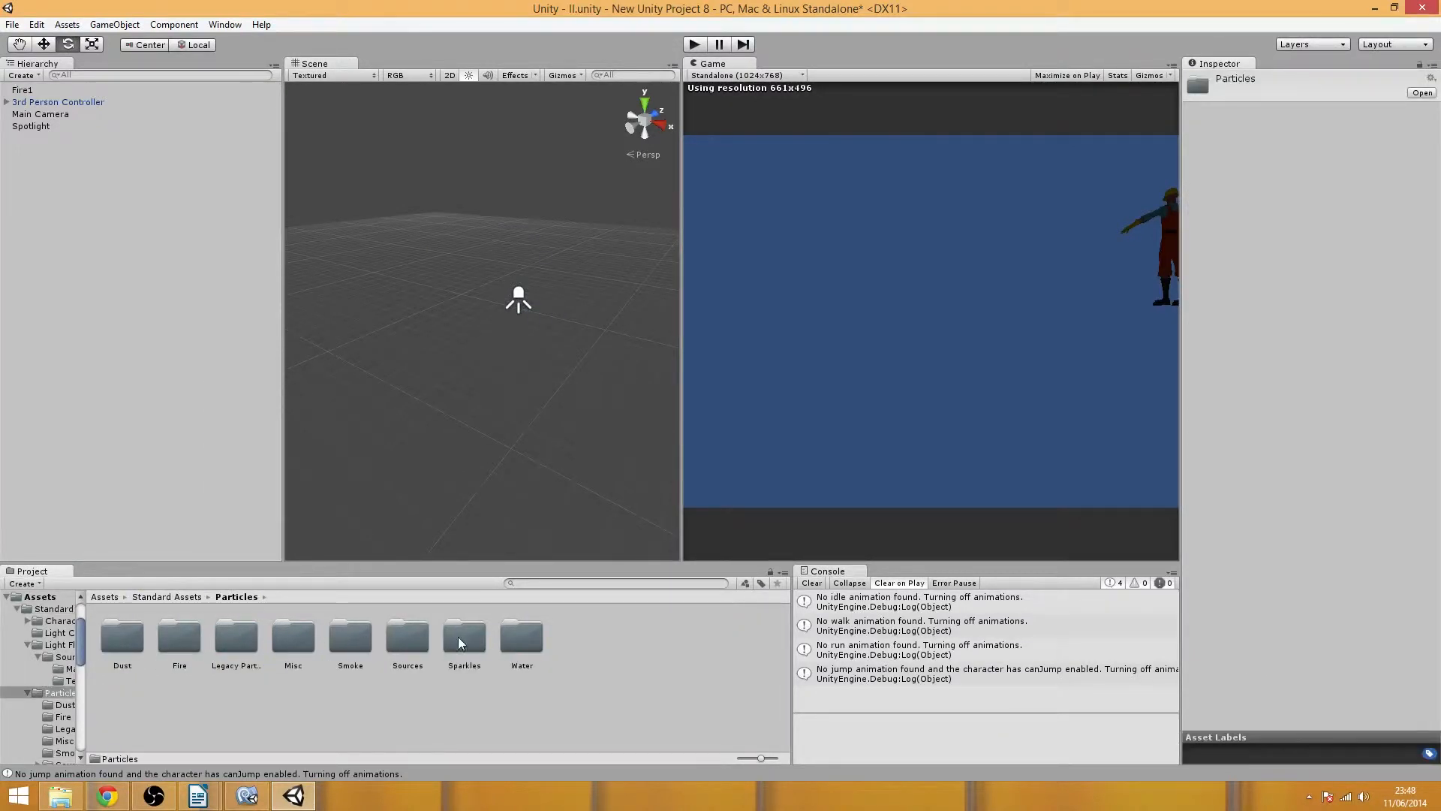
double_click(515, 644)
left_click_drag(179, 638, 480, 552)
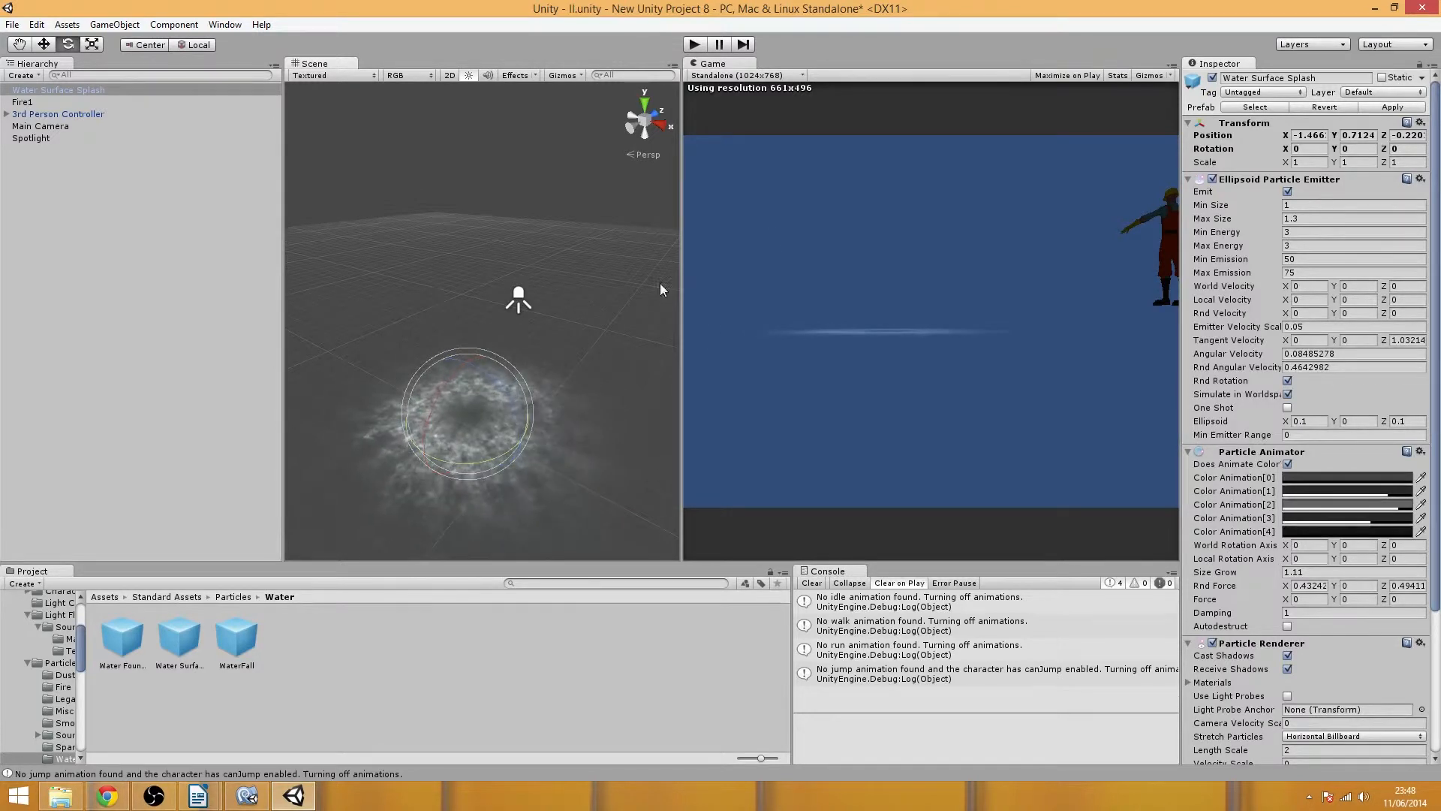
key("Delete")
- Place the WaterFall prefab in the scene at about X -1.8, Y 0.7, Z -0.6
left_click_drag(237, 637, 452, 417)
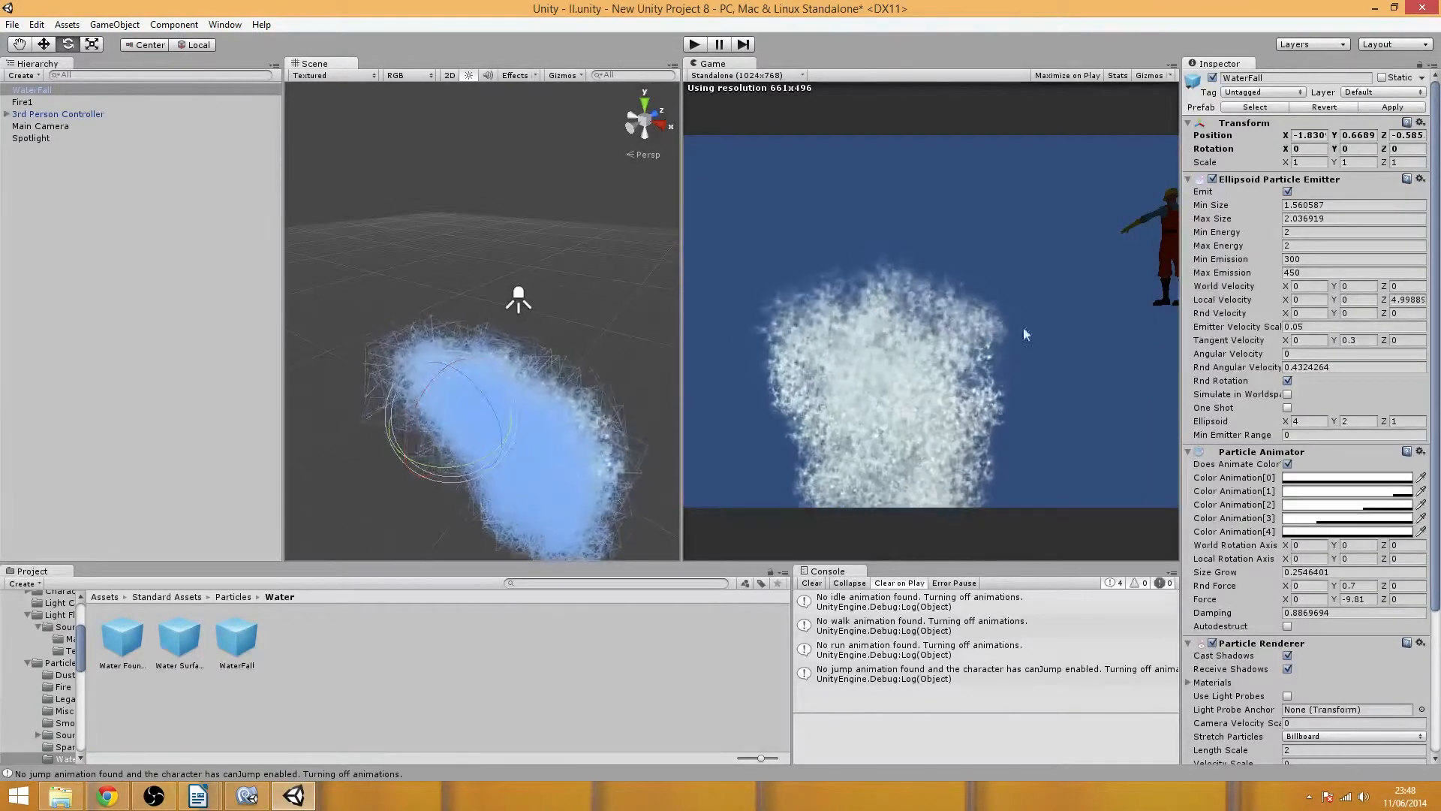
scroll(541, 427, "down", 5)
middle_click_drag(541, 426, 462, 351)
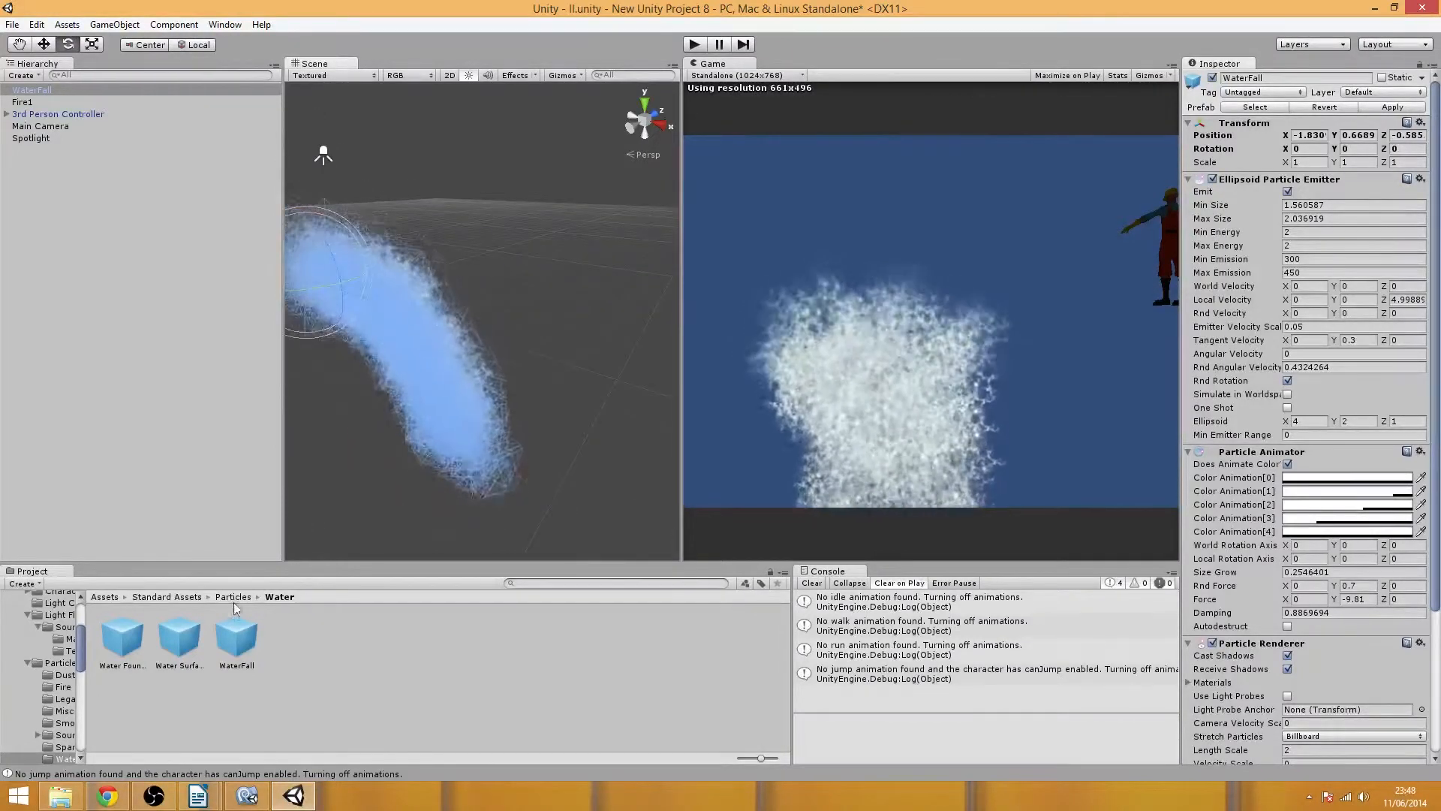
- Place Water Surface Splash at the waterfall's foot, about X 6.6, Z 0.6, and lower it to about Y -5.5
left_click_drag(198, 641, 501, 399)
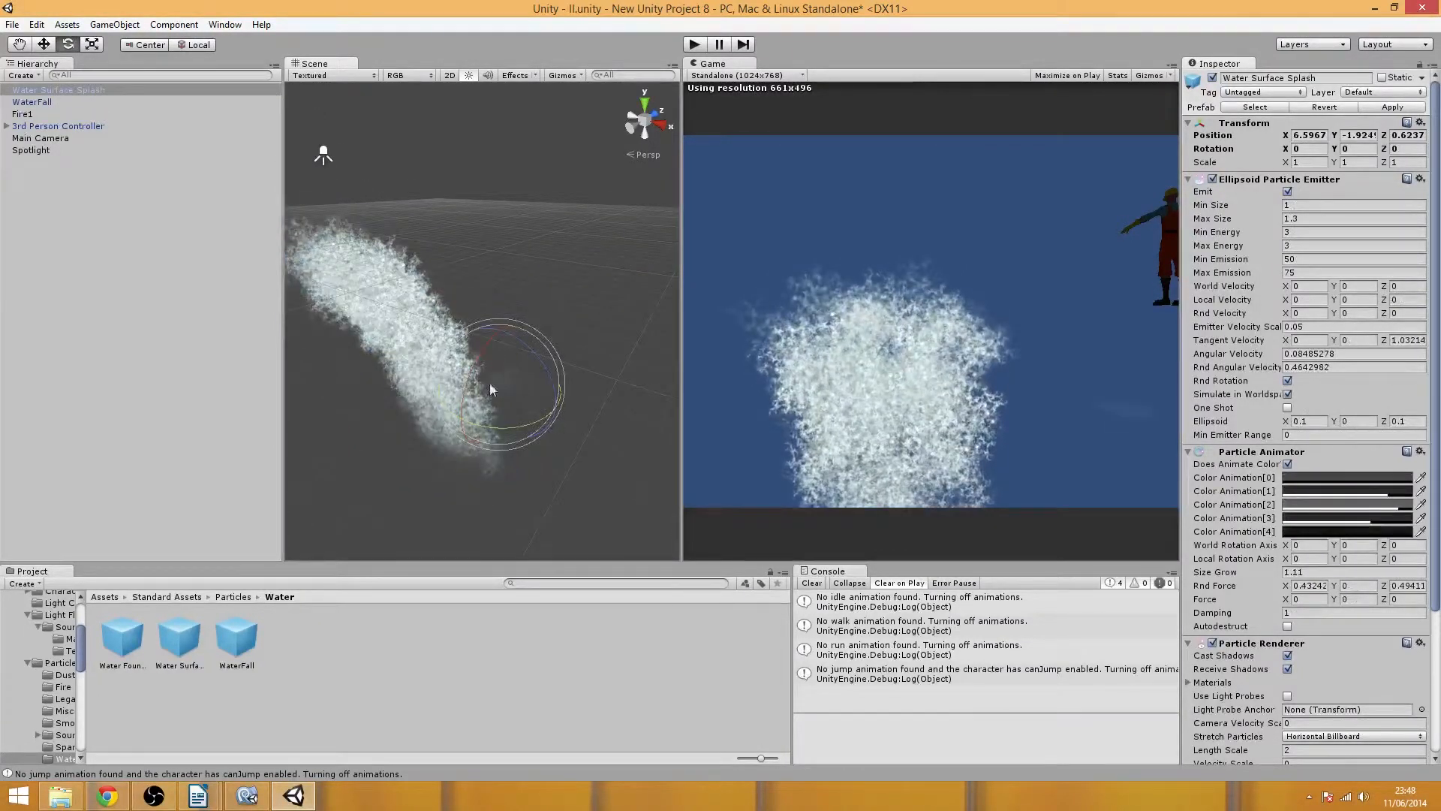
left_click(45, 45)
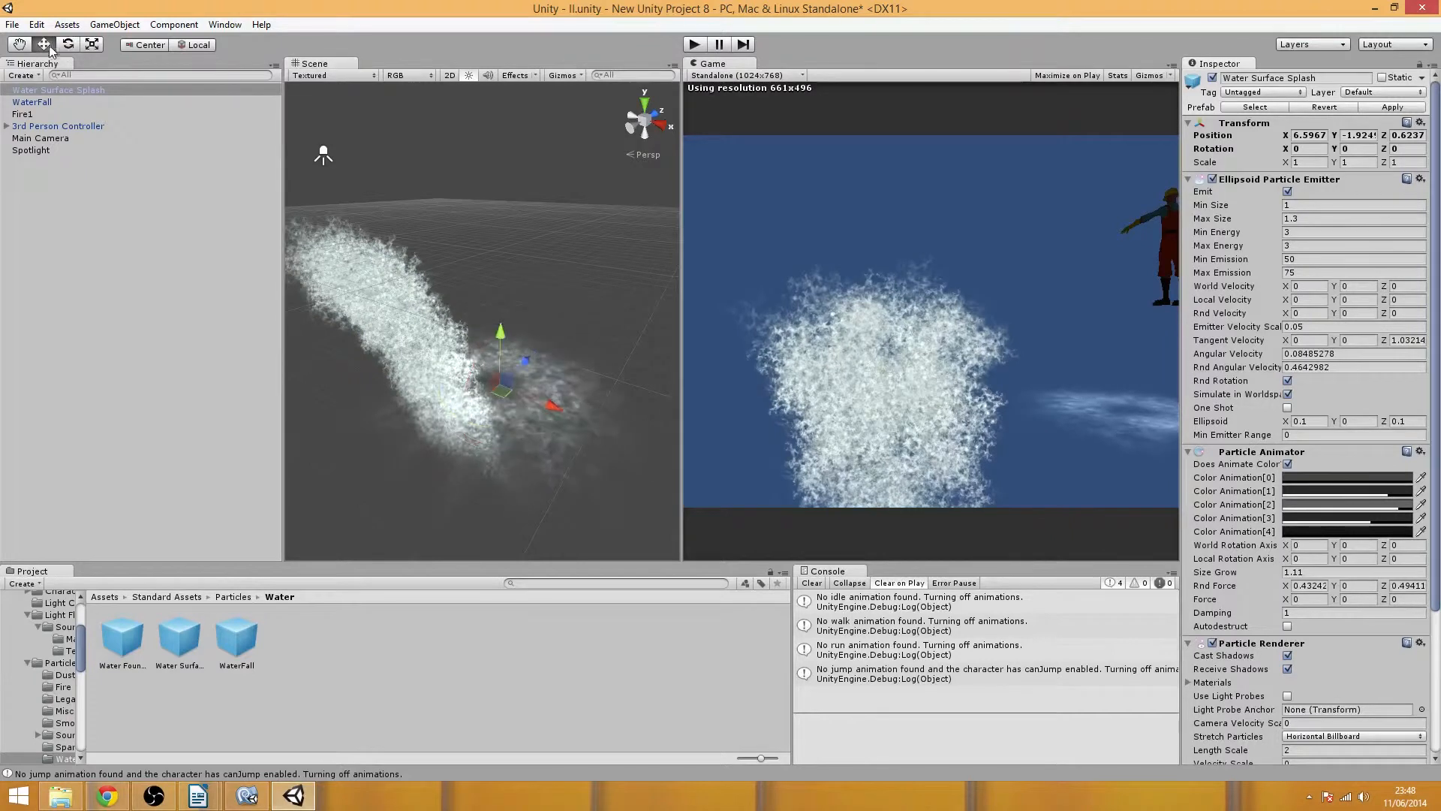
left_click_drag(492, 343, 629, 741)
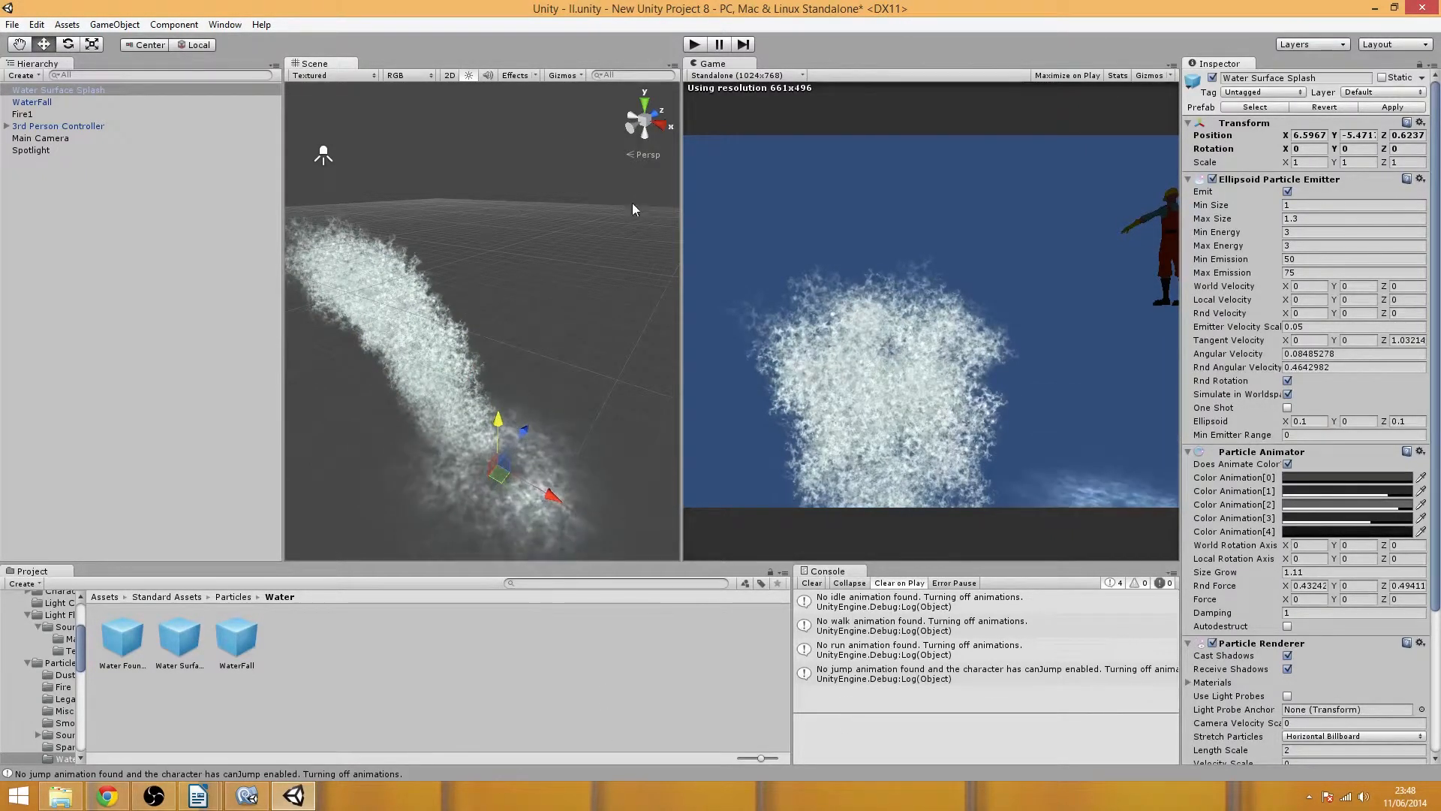
- Look through the Sparkles and Physic Materials folders and examine the Bouncy material's properties
left_click(180, 595)
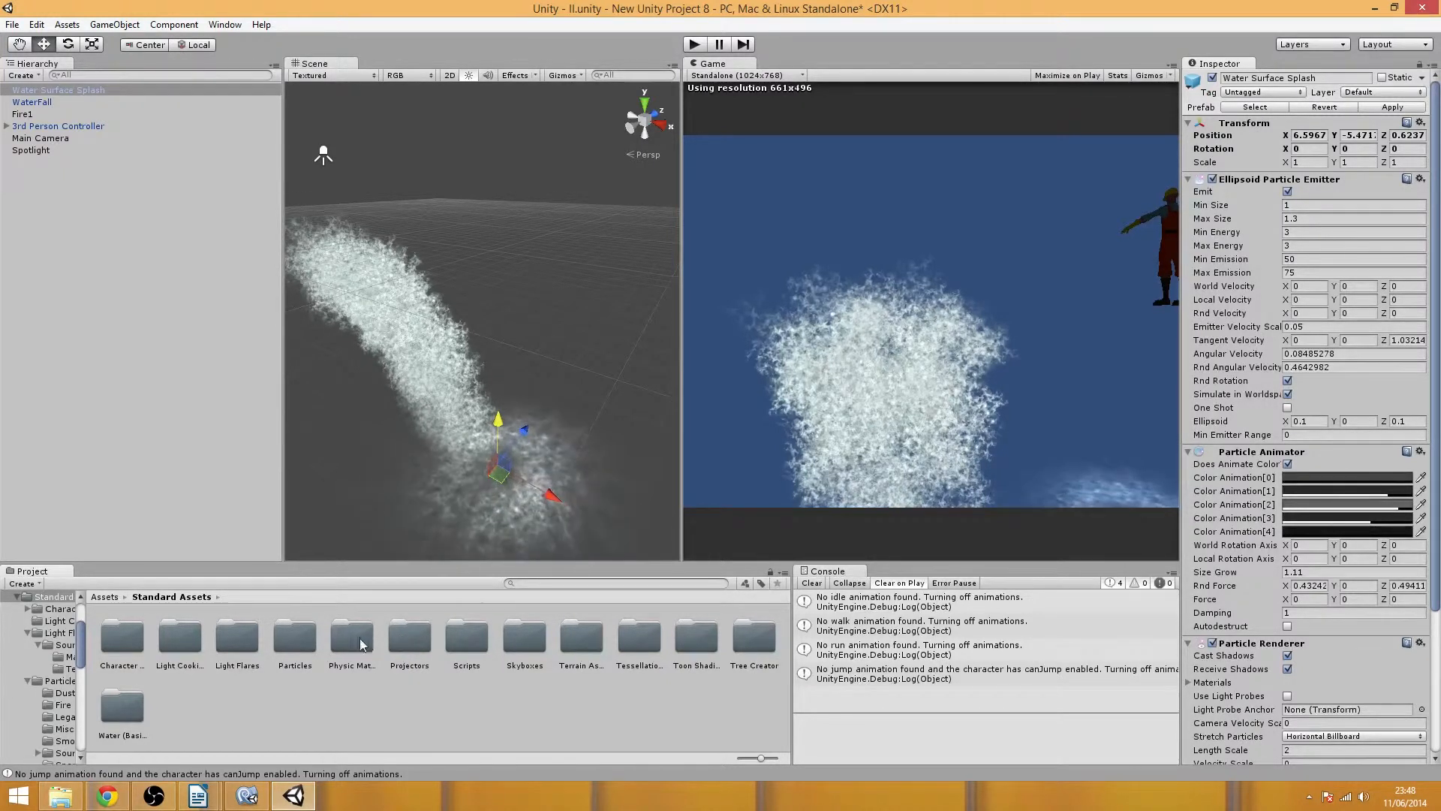
double_click(307, 640)
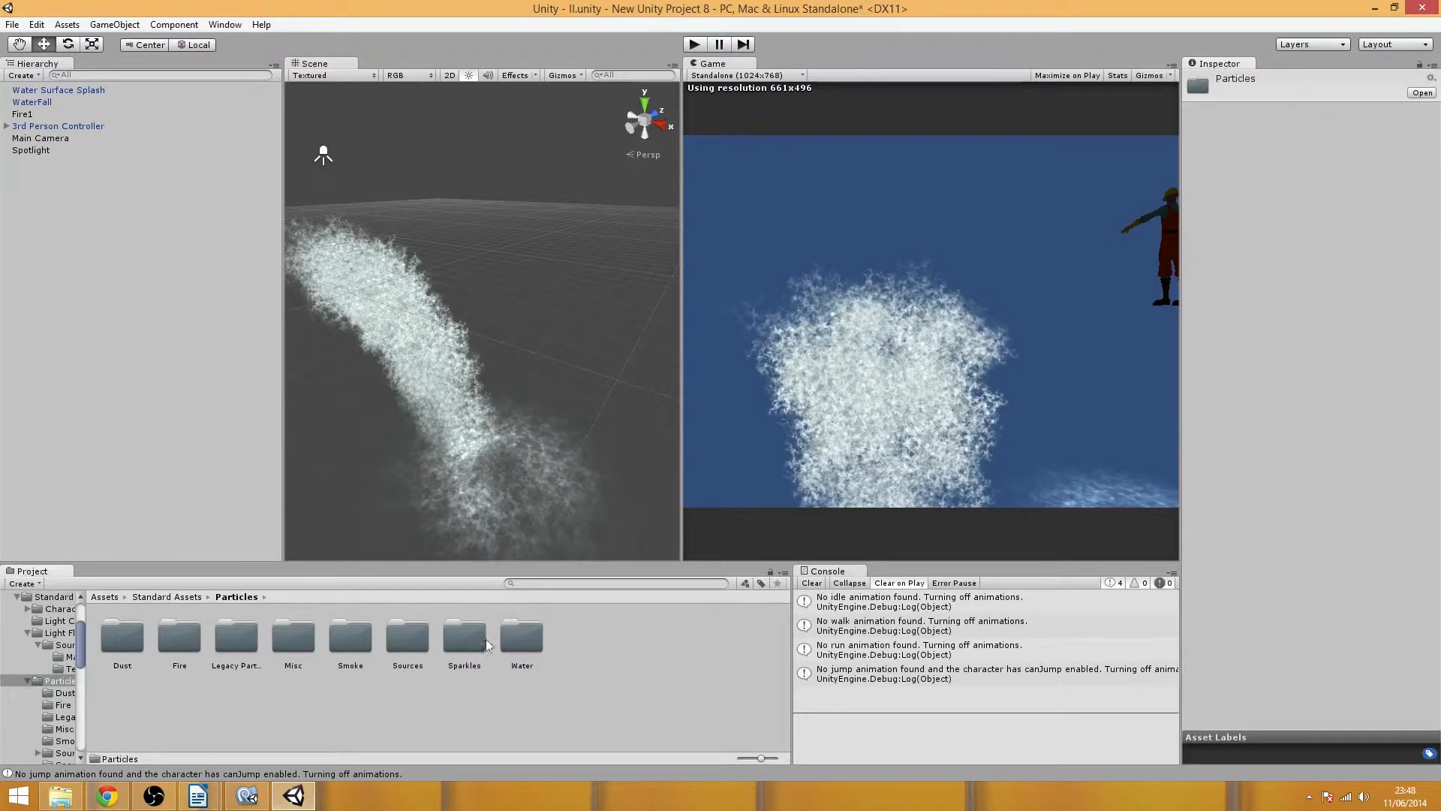
double_click(462, 644)
left_click(201, 597)
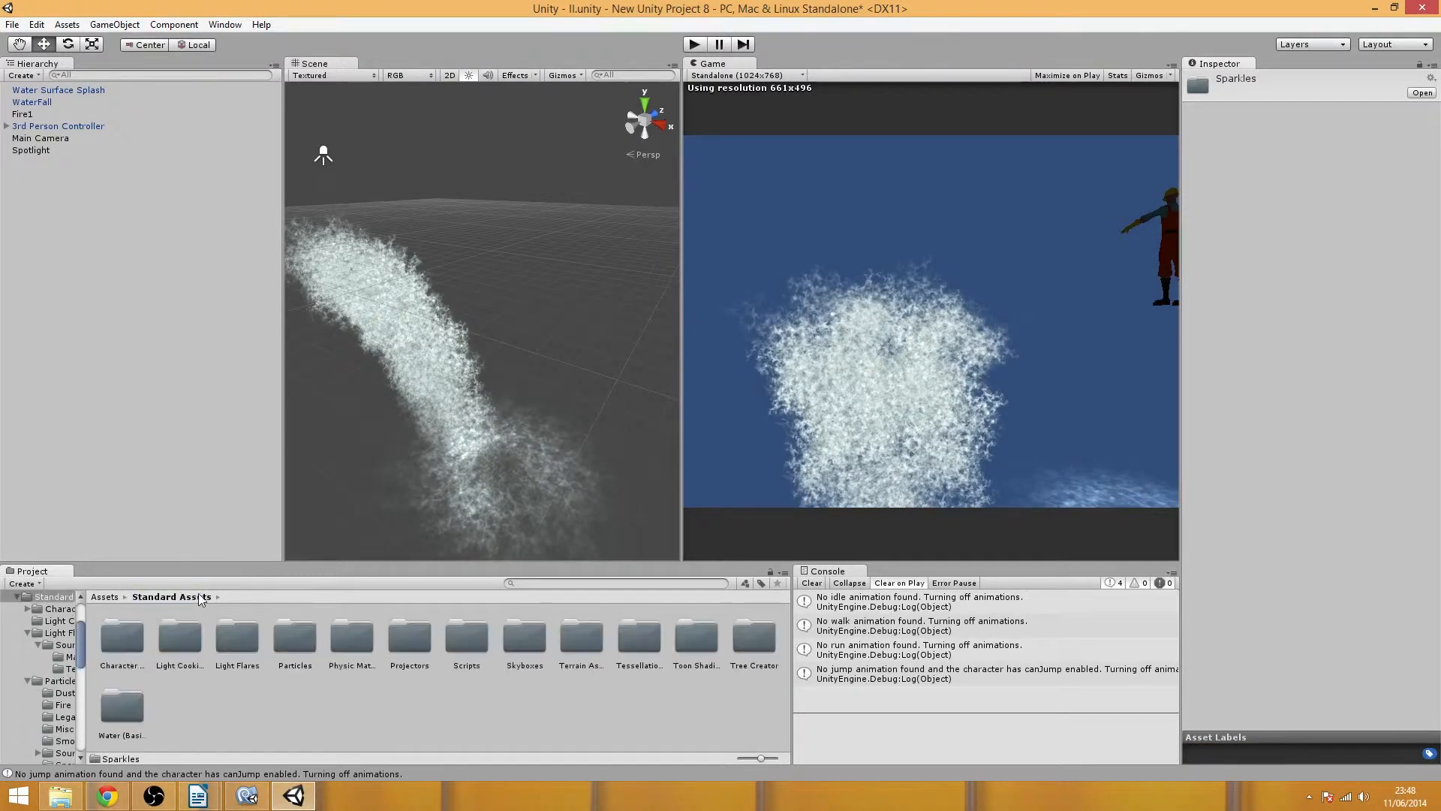
double_click(347, 636)
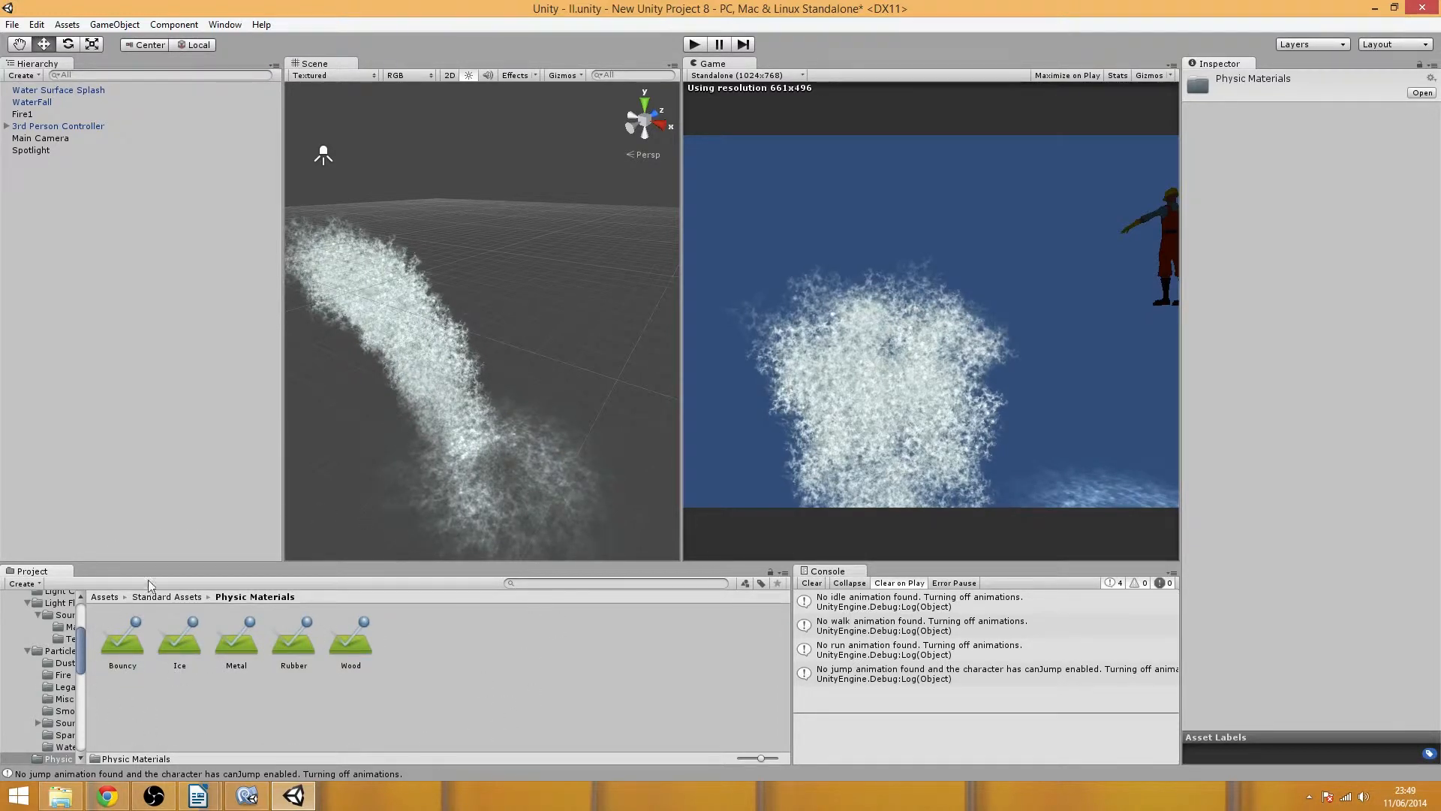
left_click(125, 670)
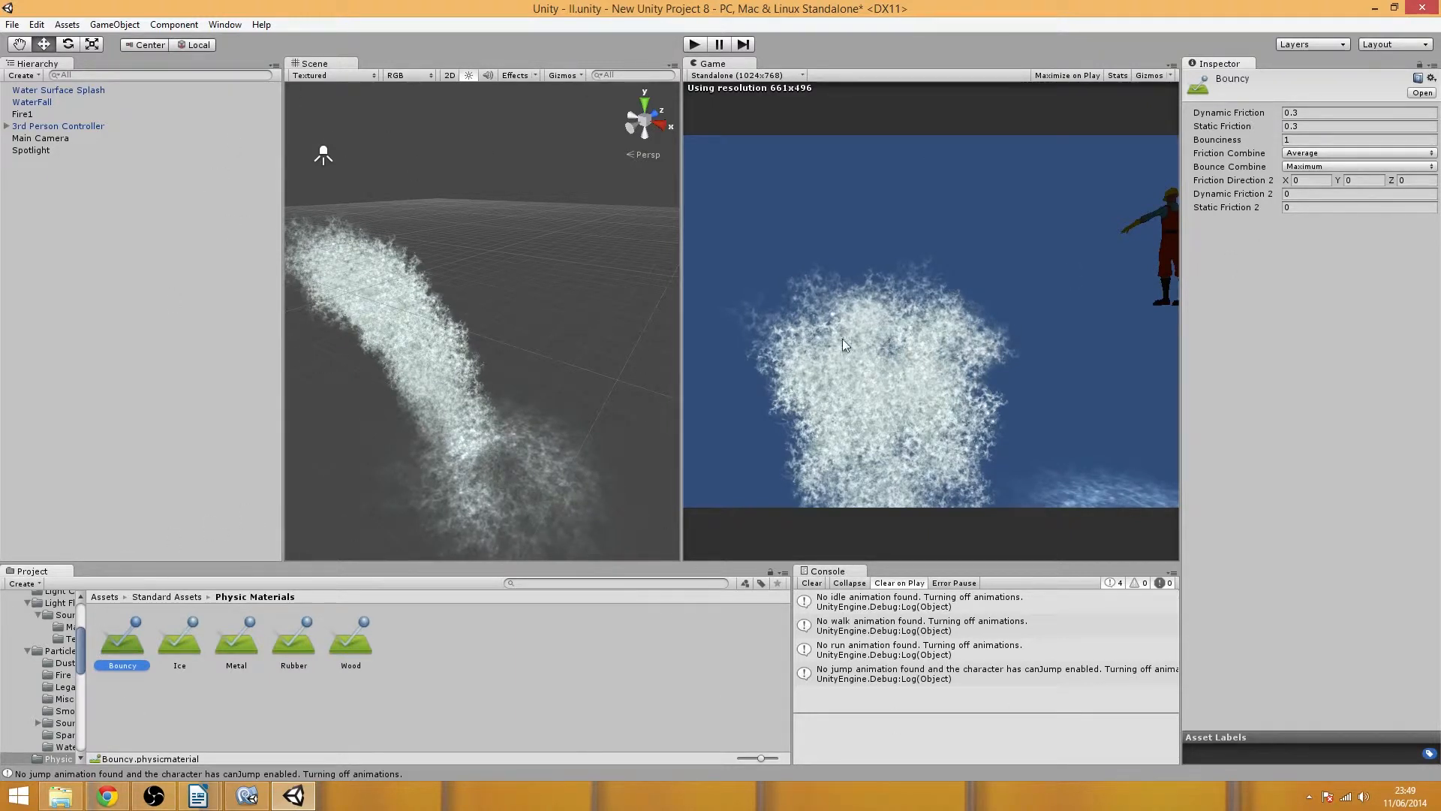
left_click(174, 596)
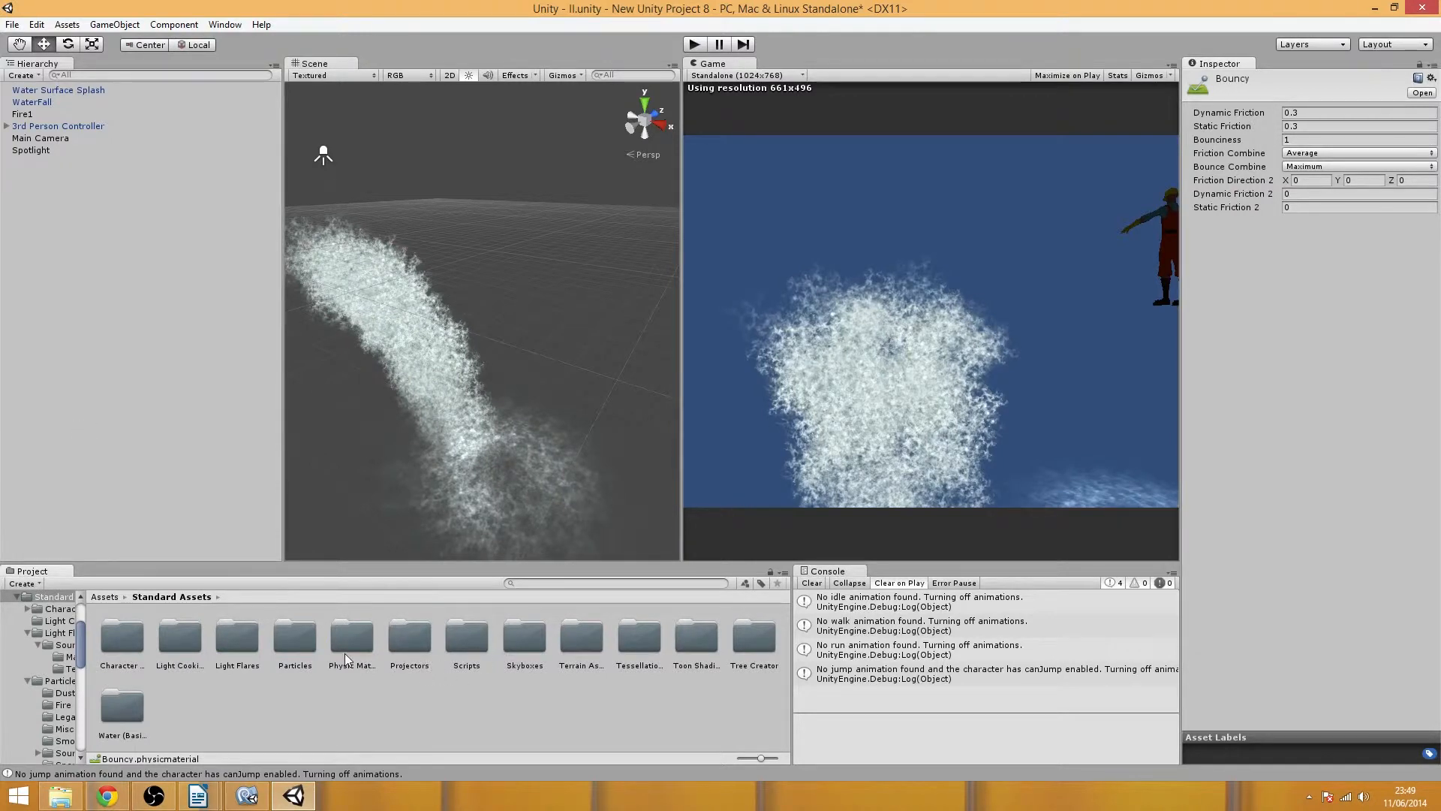
- From the Projectors folder, place Blob Light Projector at about X 8.5, Y 1.2, Z 3.1 and Blob Shadow Projector at about X 9.3, Y 3.2, Z -2.6
double_click(410, 638)
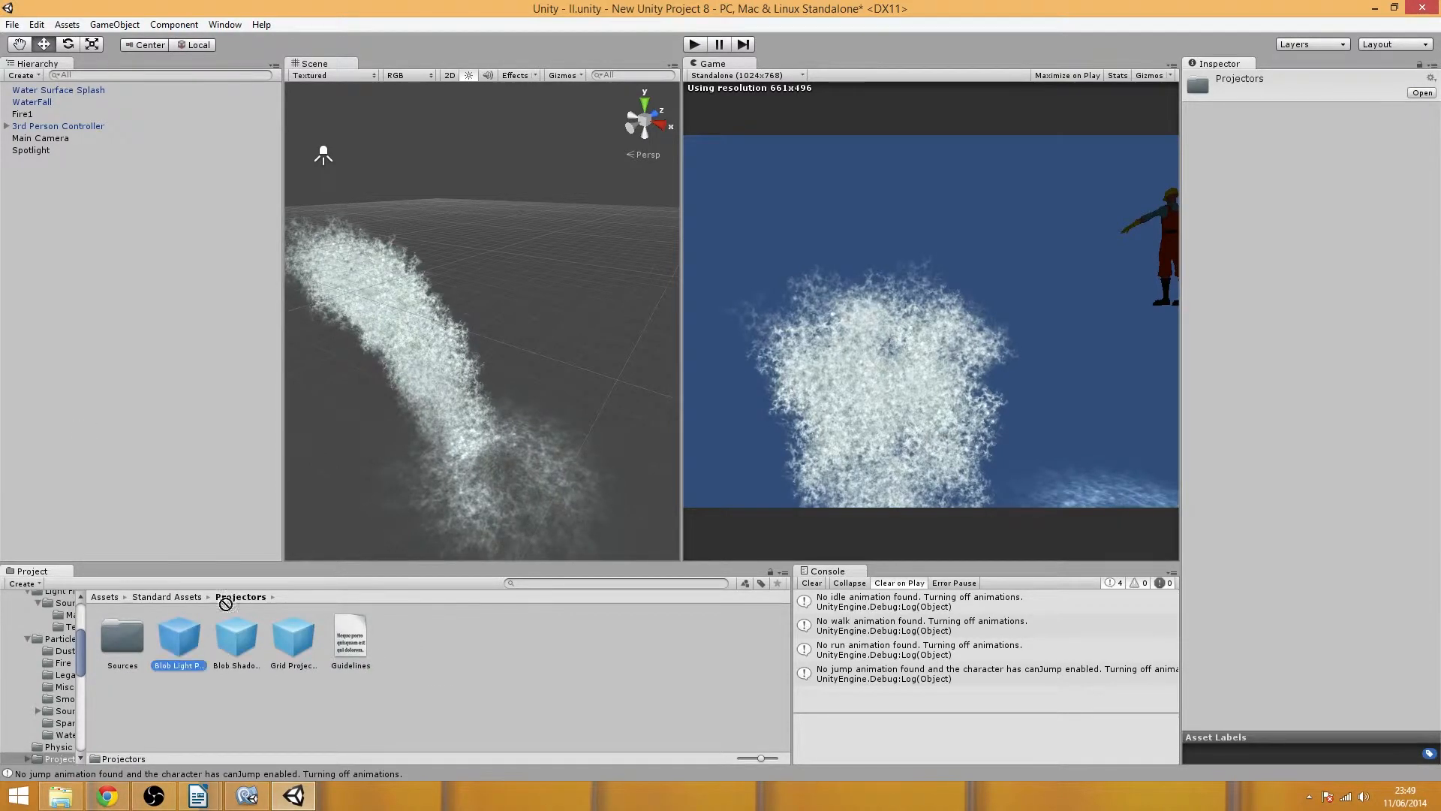
left_click_drag(179, 638, 601, 286)
scroll(541, 359, "down", 8)
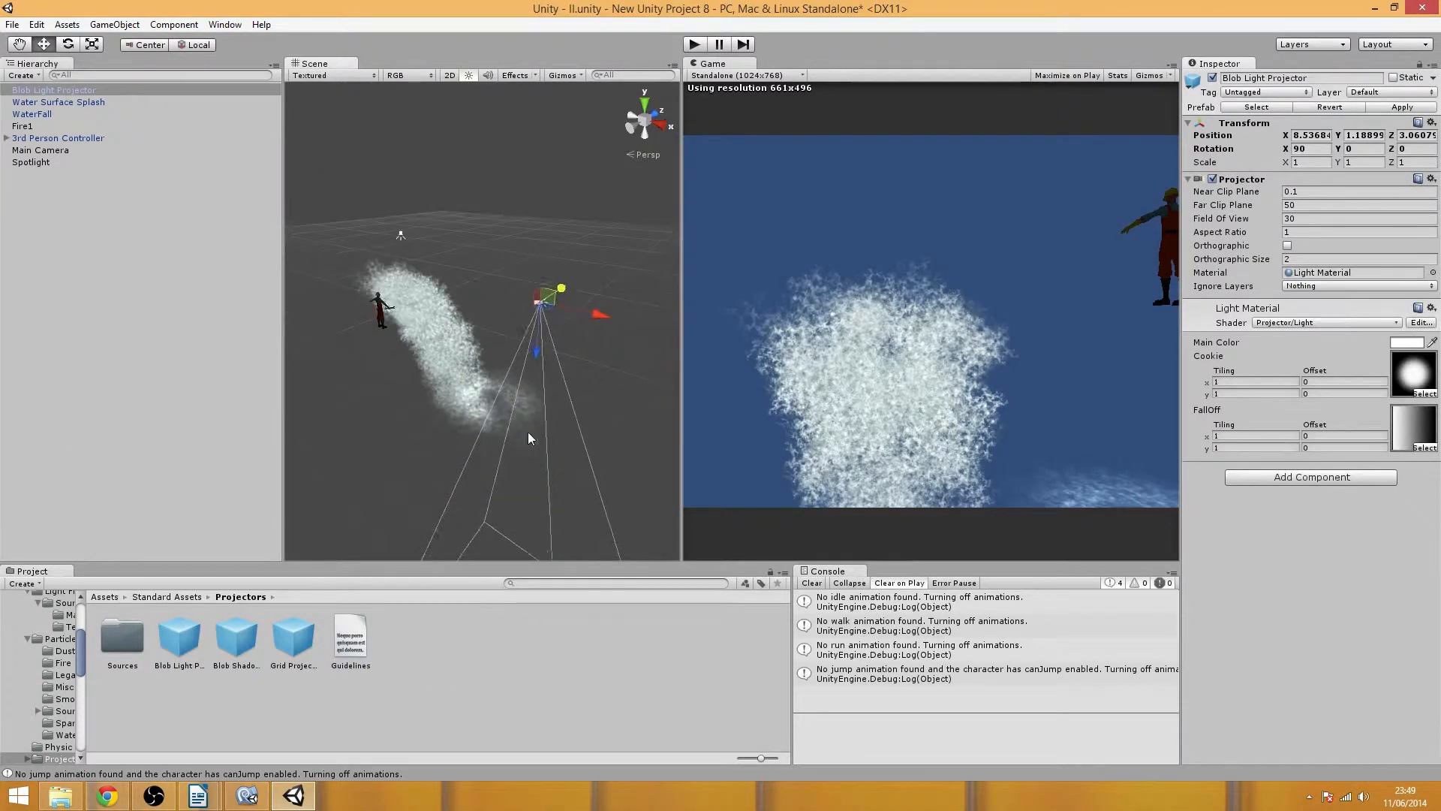
scroll(524, 441, "up", 4)
left_click_drag(236, 638, 510, 291)
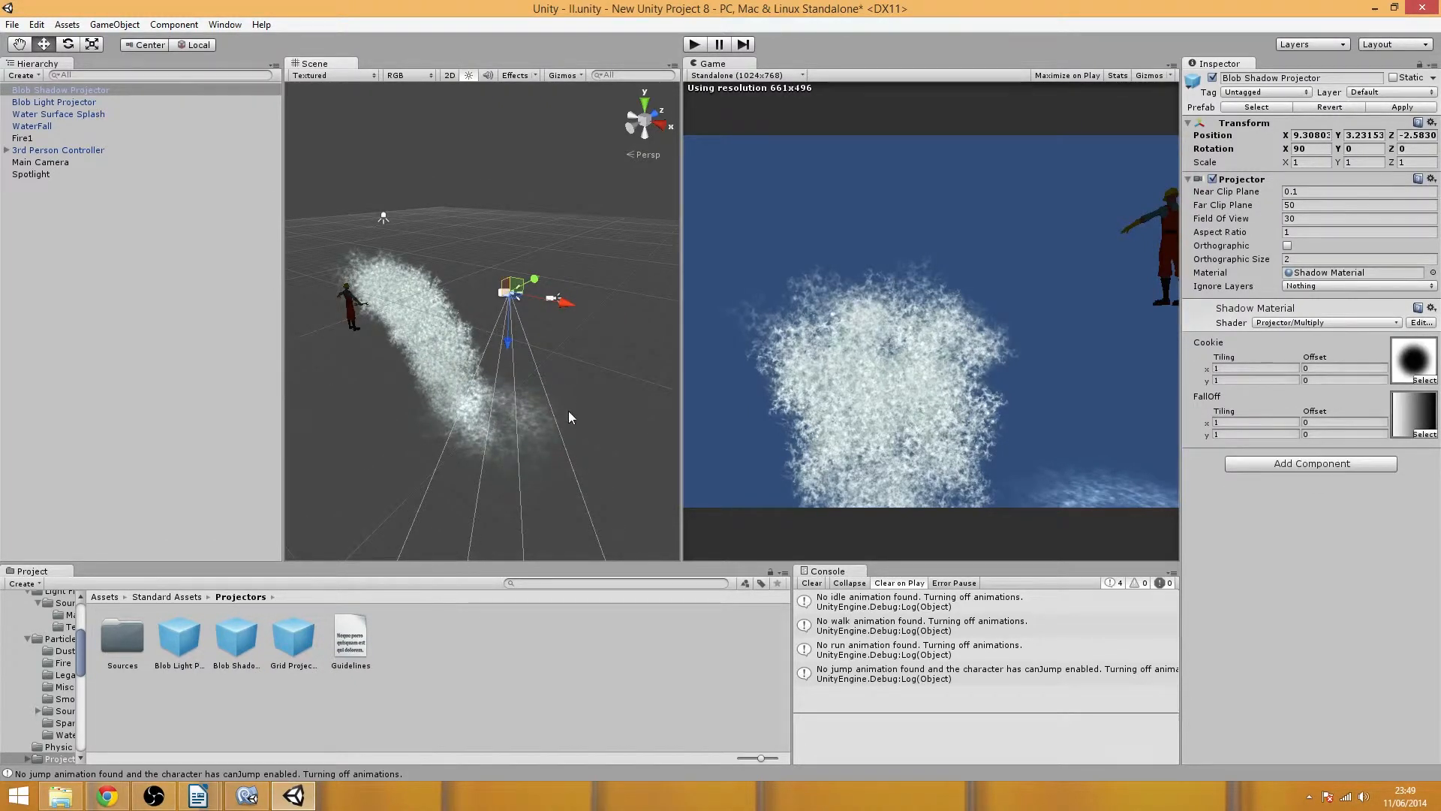
- Delete the Blob Shadow Projector and Blob Light Projector from the scene
key("Delete")
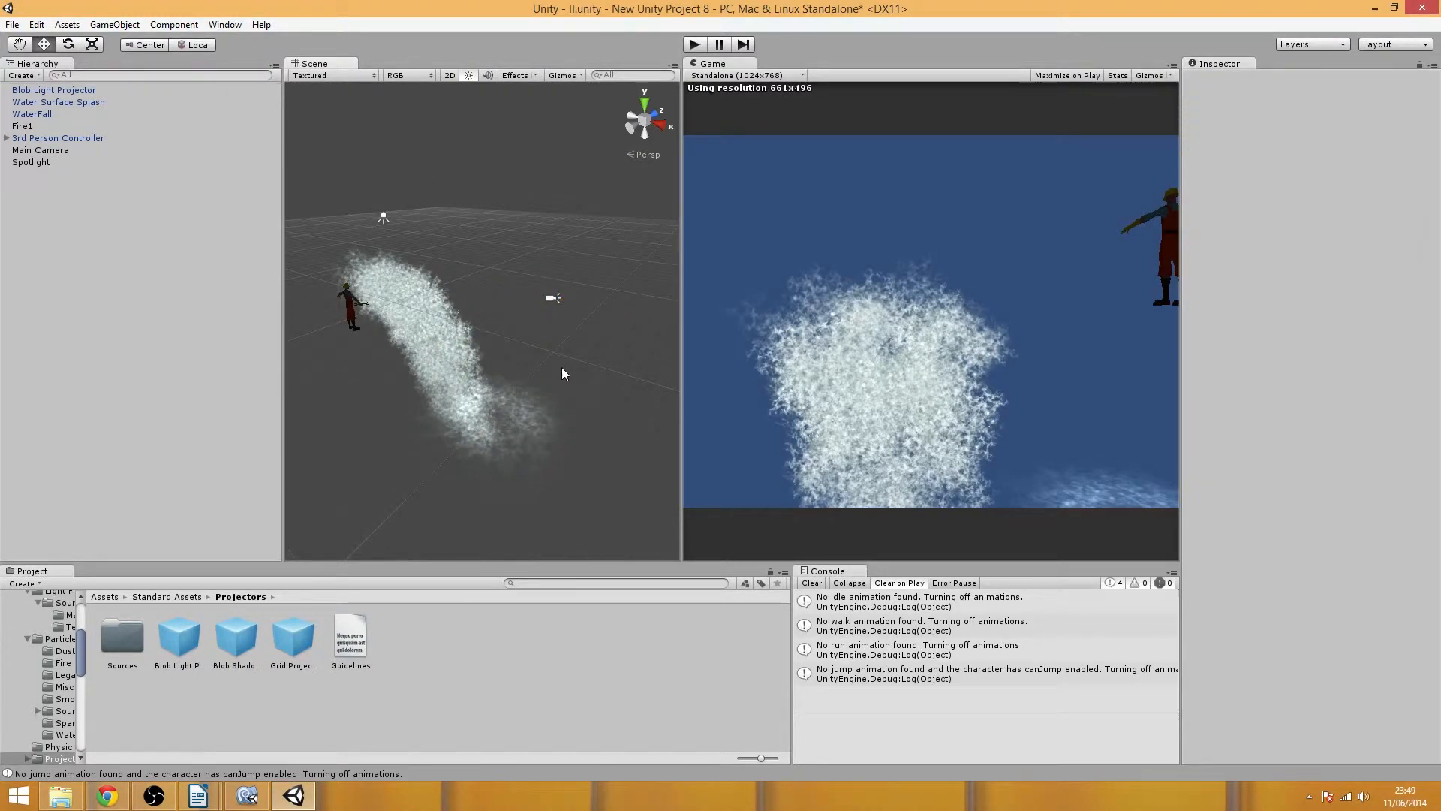
left_click(561, 303)
key("Delete")
- Browse the Projectors source shaders and the Camera Scripts and General Scripts folders, and return to Standard Assets
double_click(115, 635)
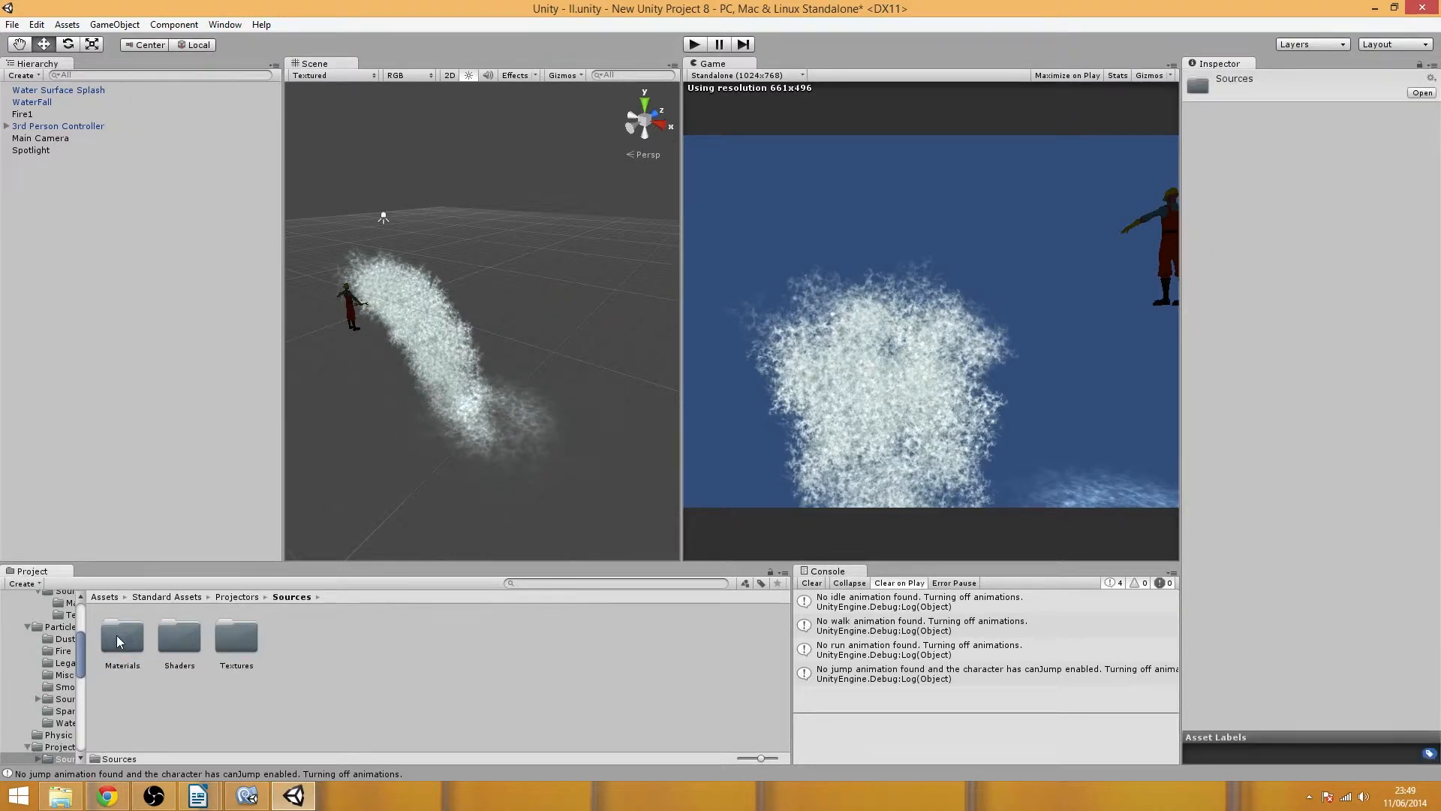
double_click(178, 626)
left_click(251, 597)
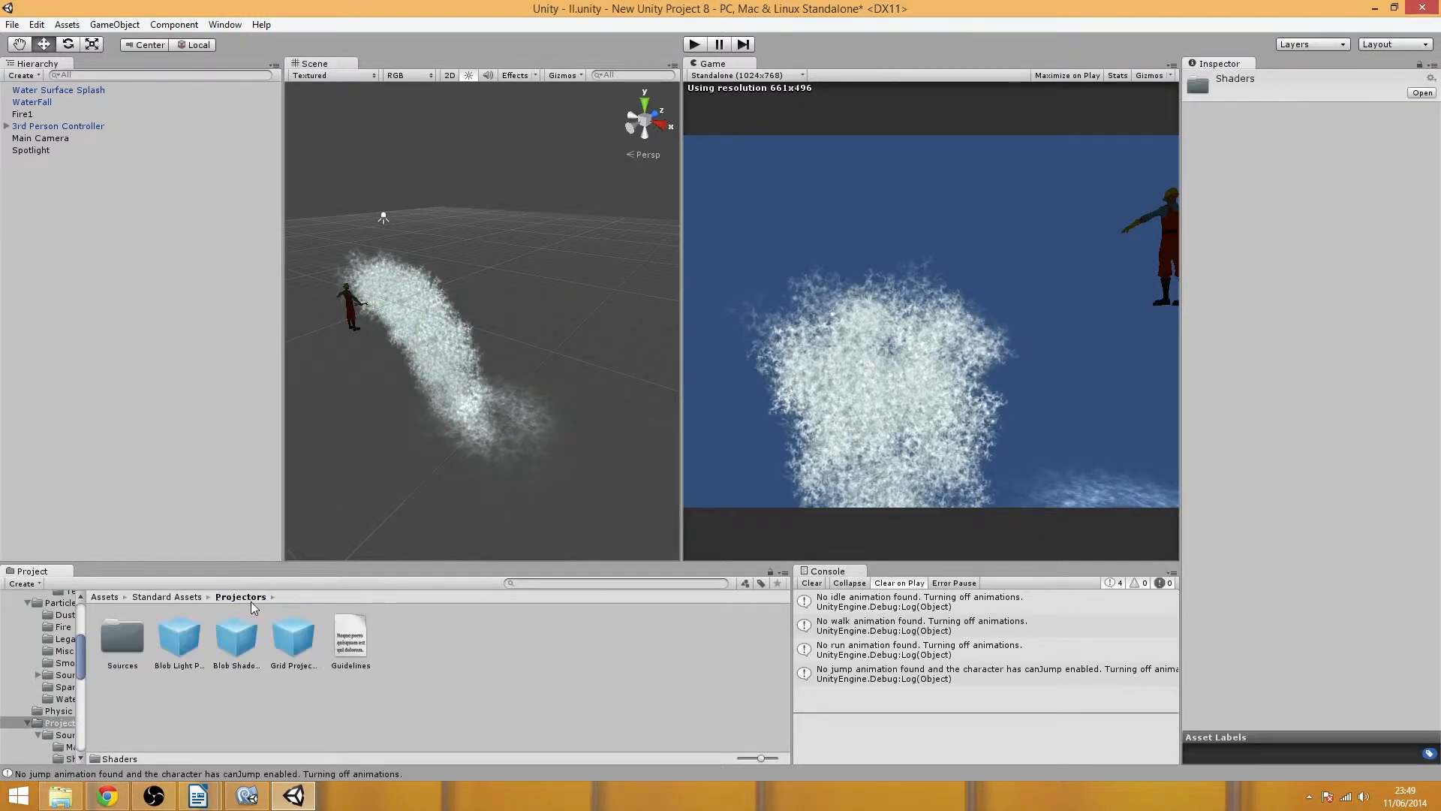
left_click(192, 597)
left_click(395, 656)
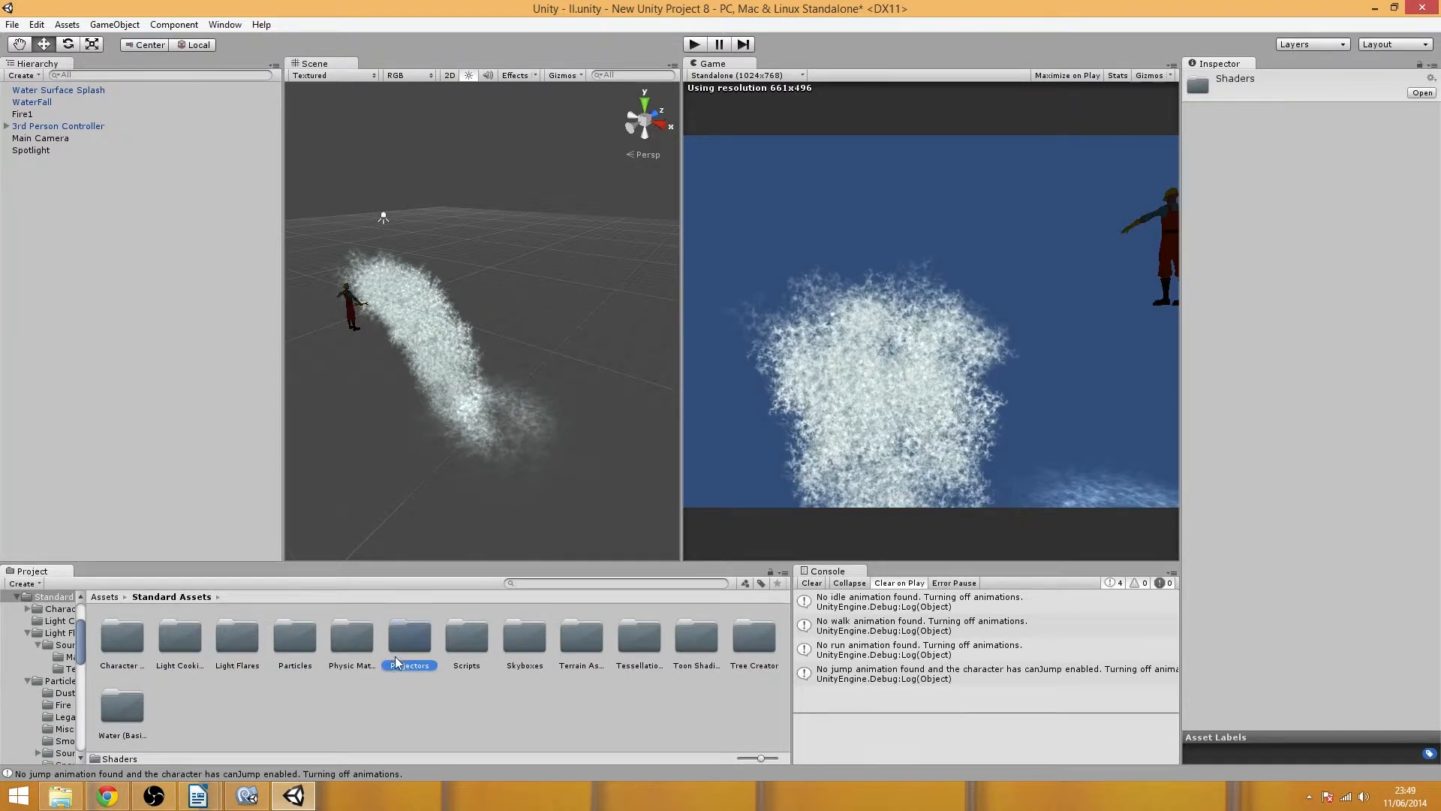
double_click(468, 644)
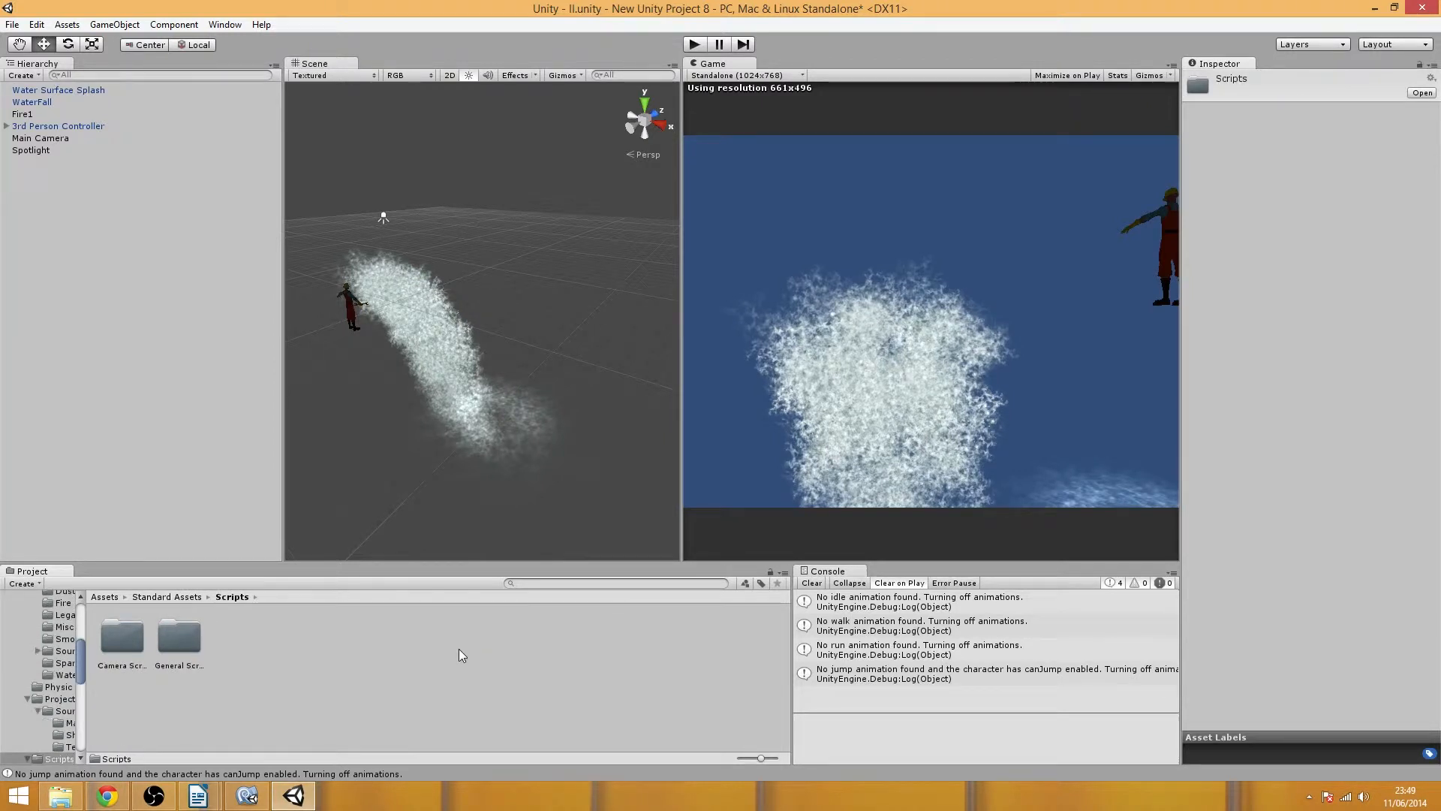
double_click(122, 637)
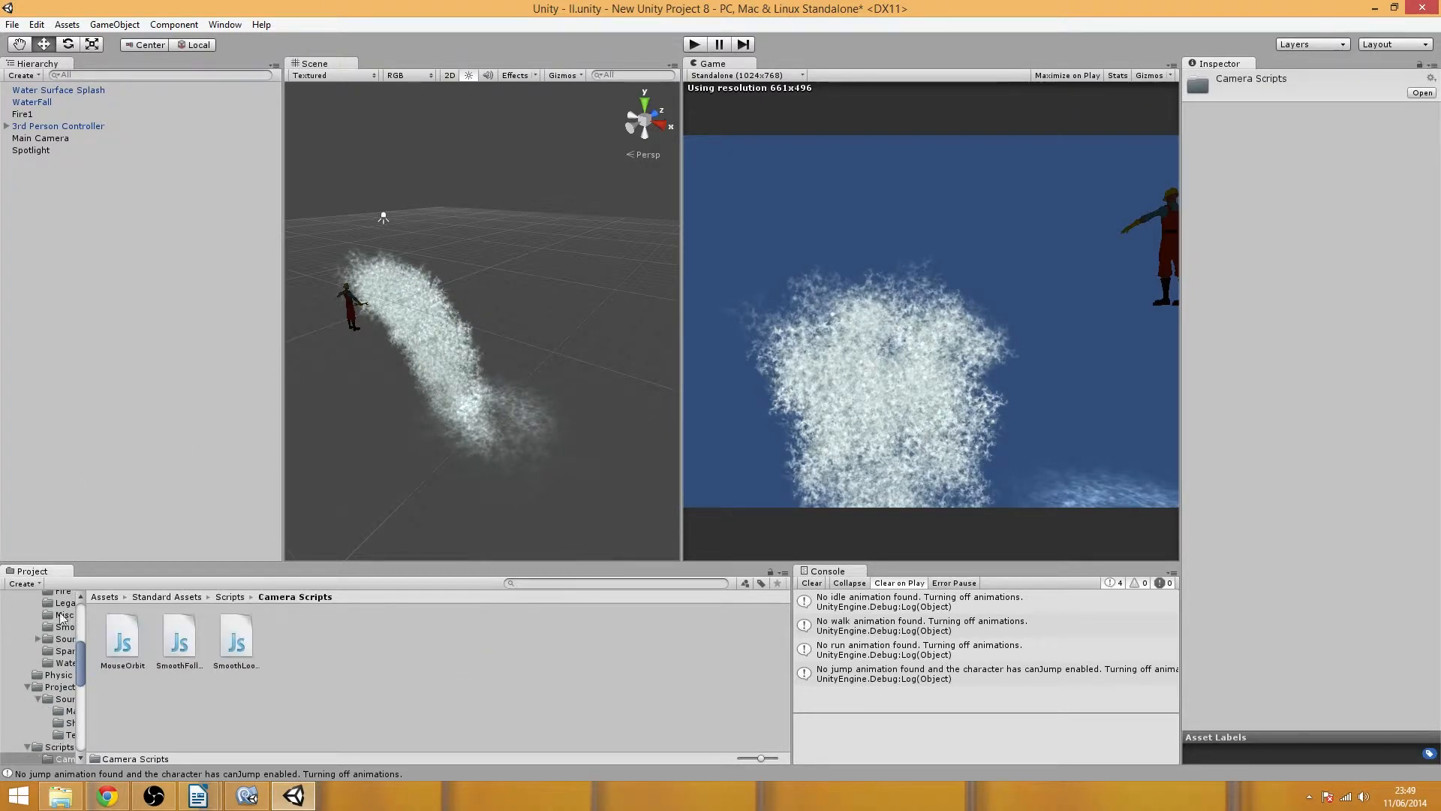
left_click(229, 597)
double_click(179, 637)
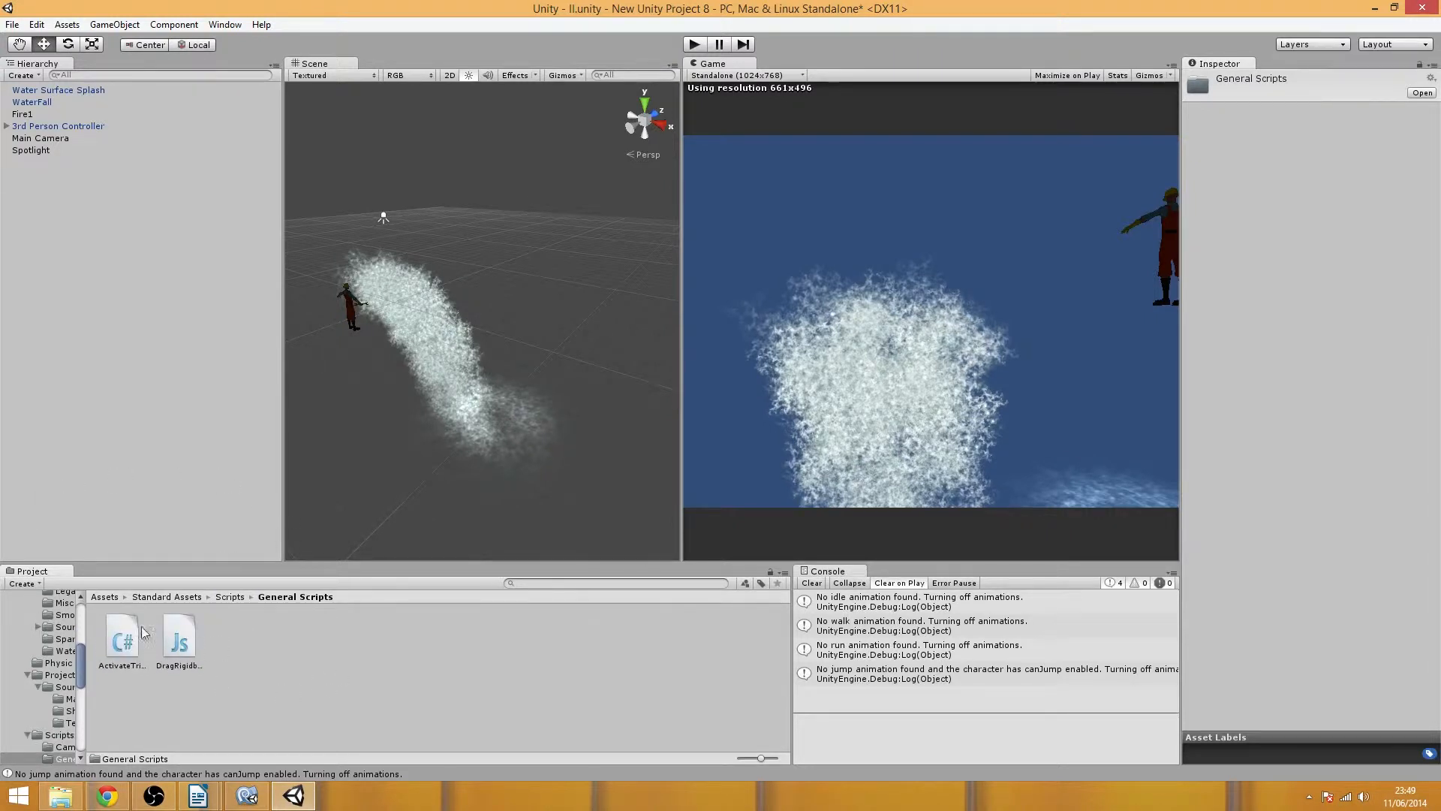
left_click(166, 597)
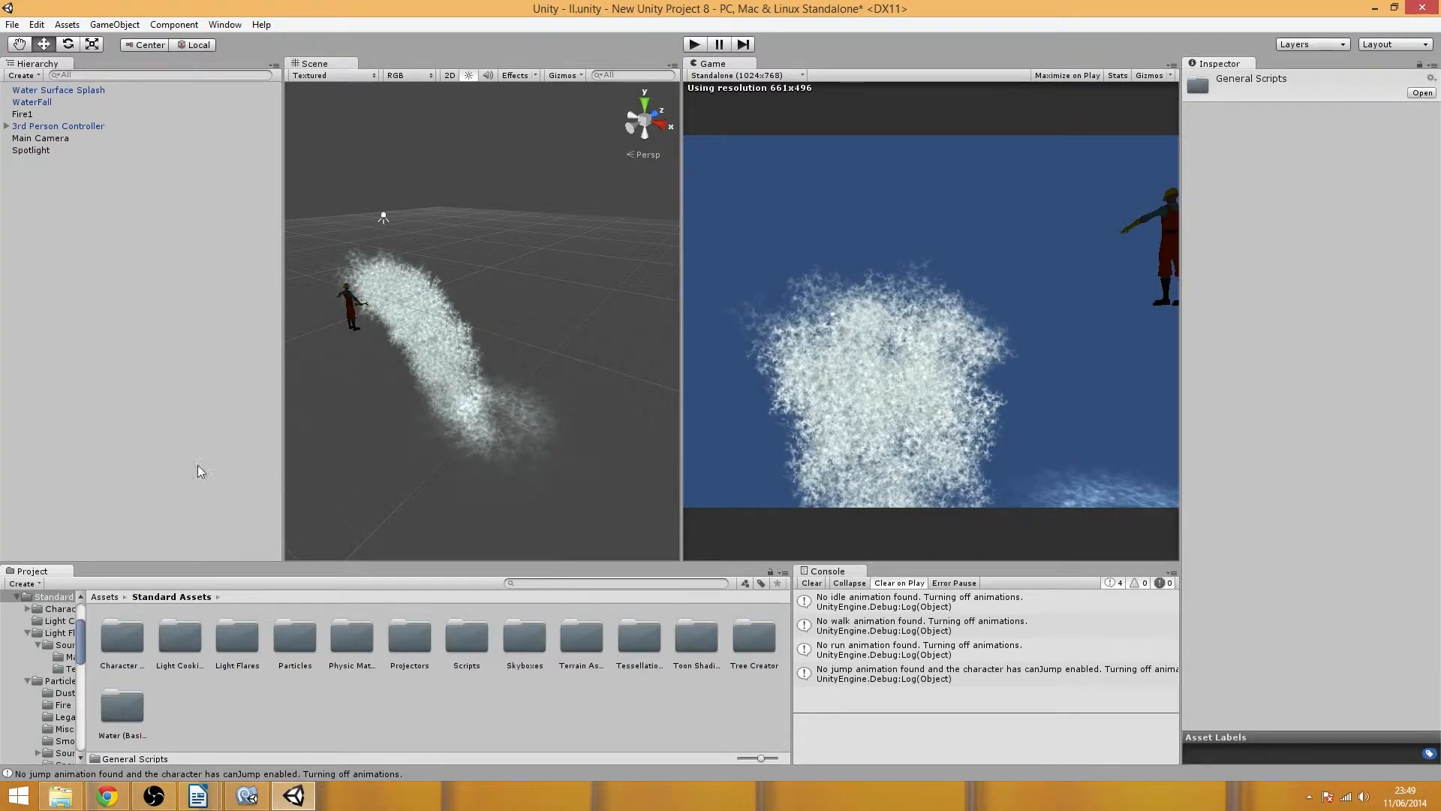
- Browse the Skyboxes package down to the Sunny1 textures folder and examine the Sunny1_up texture
double_click(506, 634)
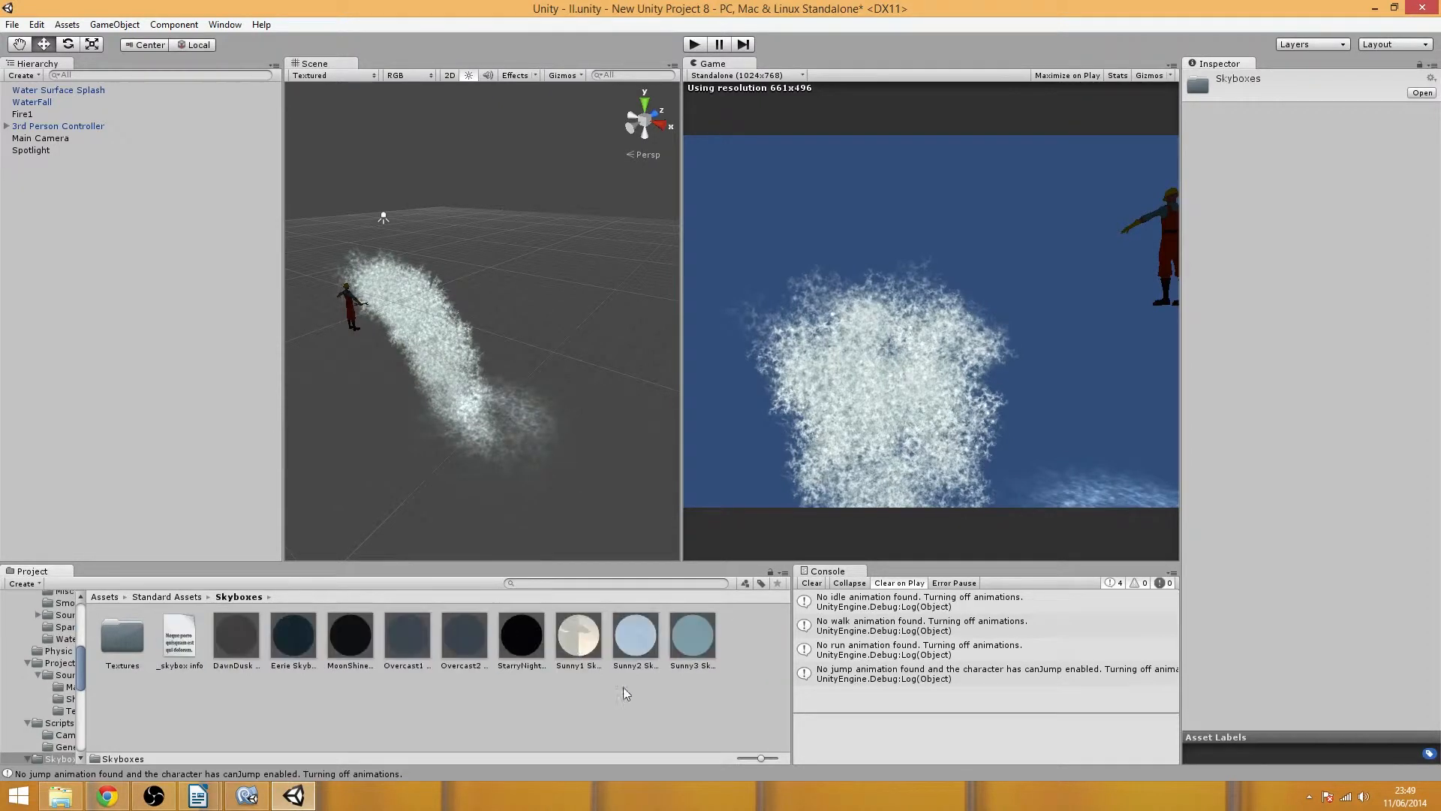
double_click(123, 637)
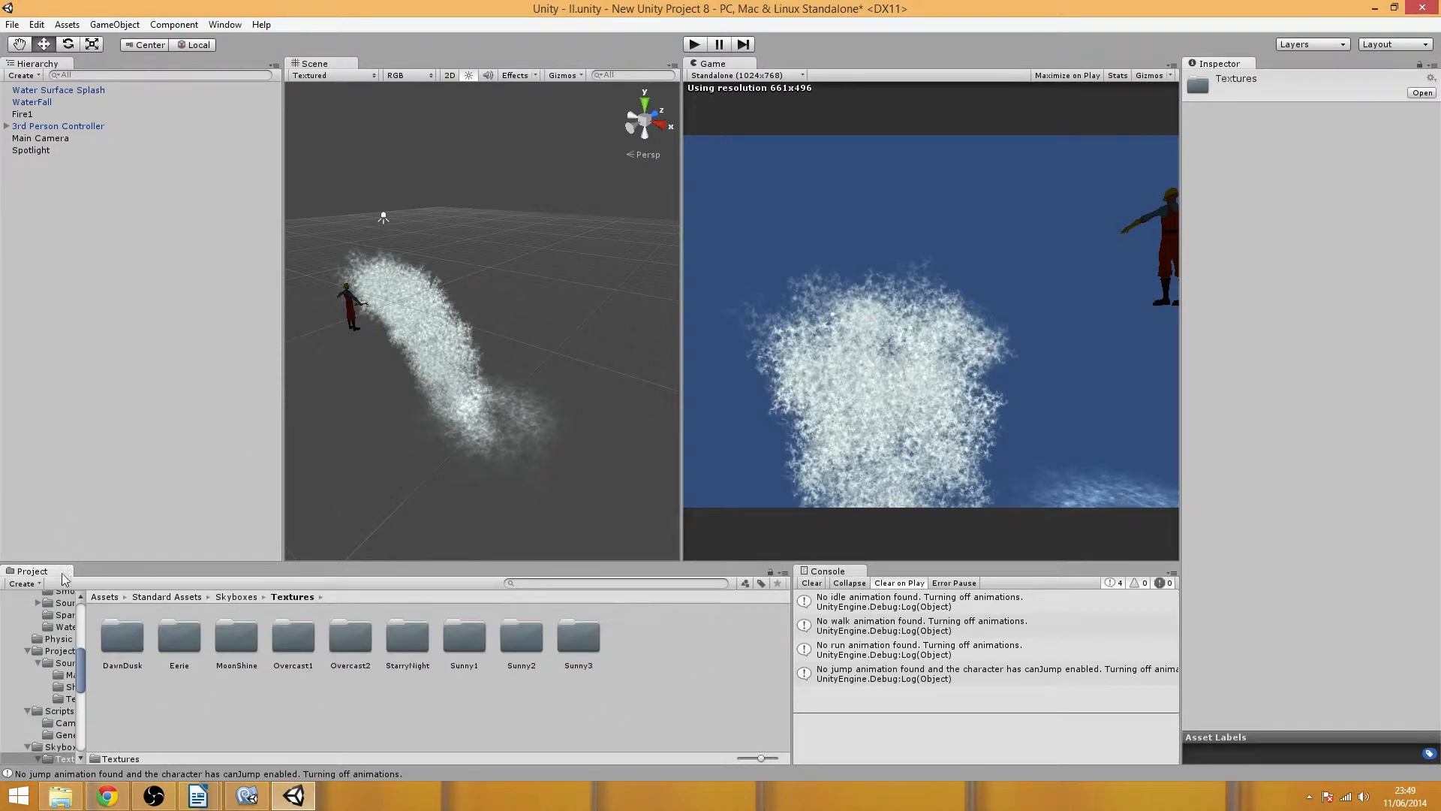
left_click(293, 636)
double_click(462, 638)
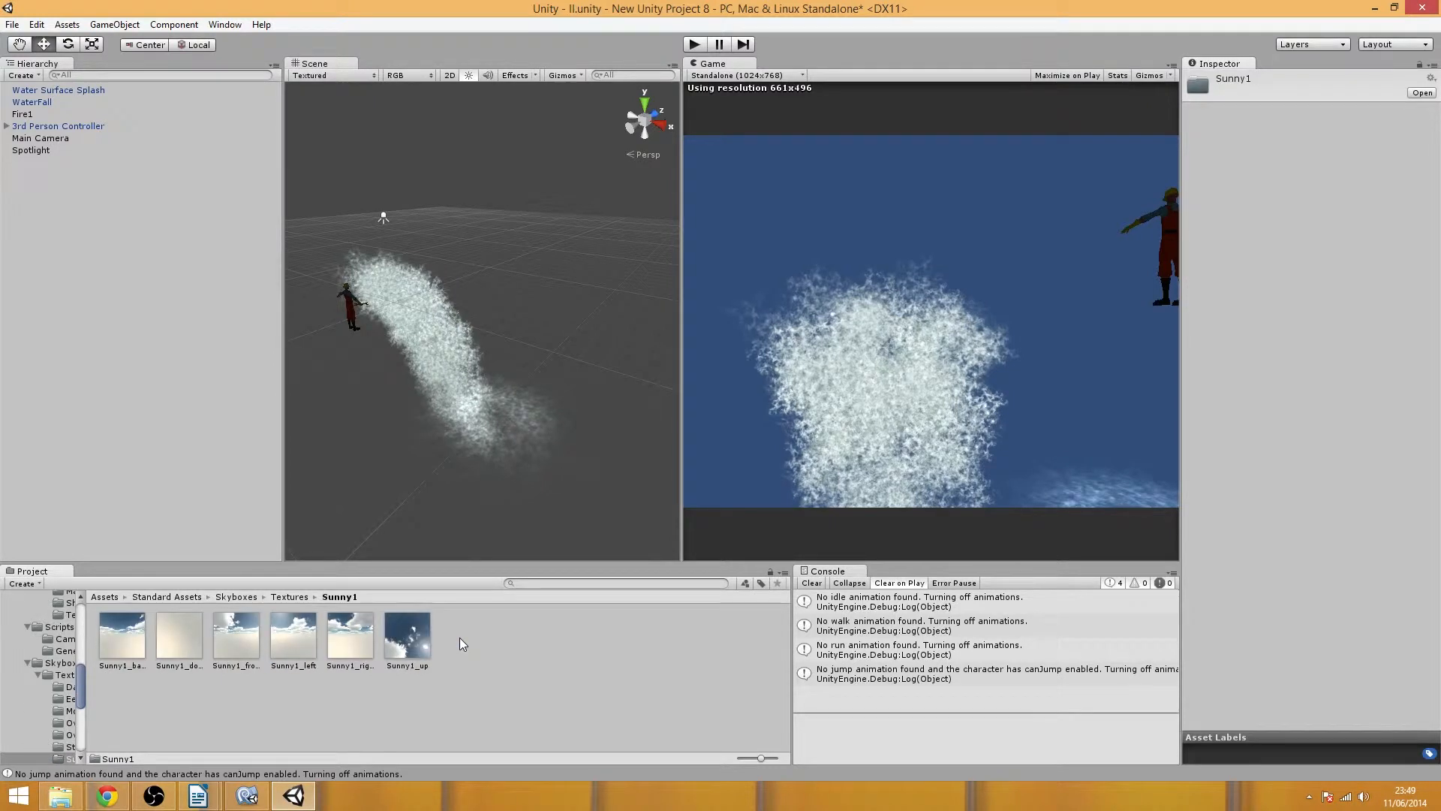
left_click(395, 651)
left_click(138, 26)
mouse_move(137, 75)
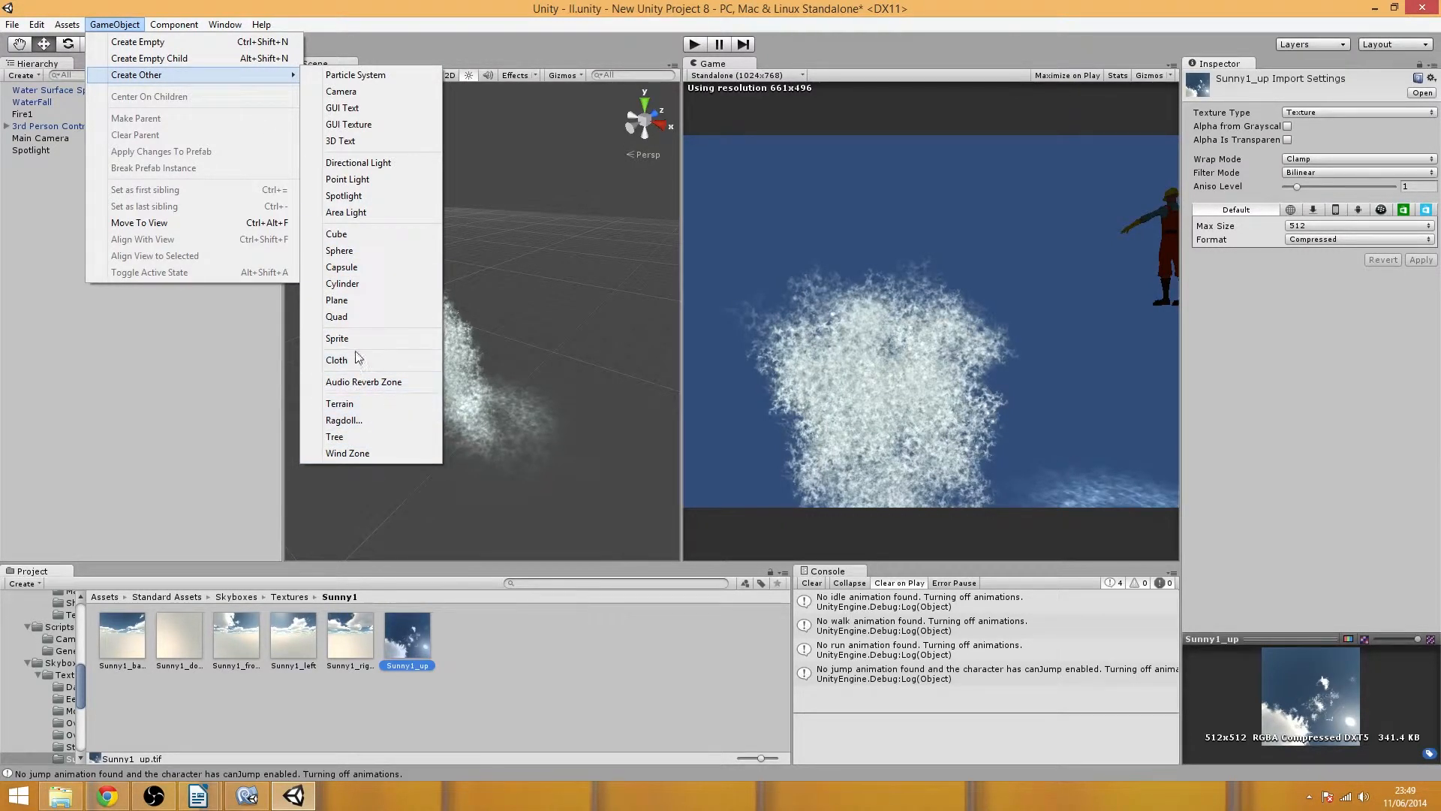
left_click(542, 277)
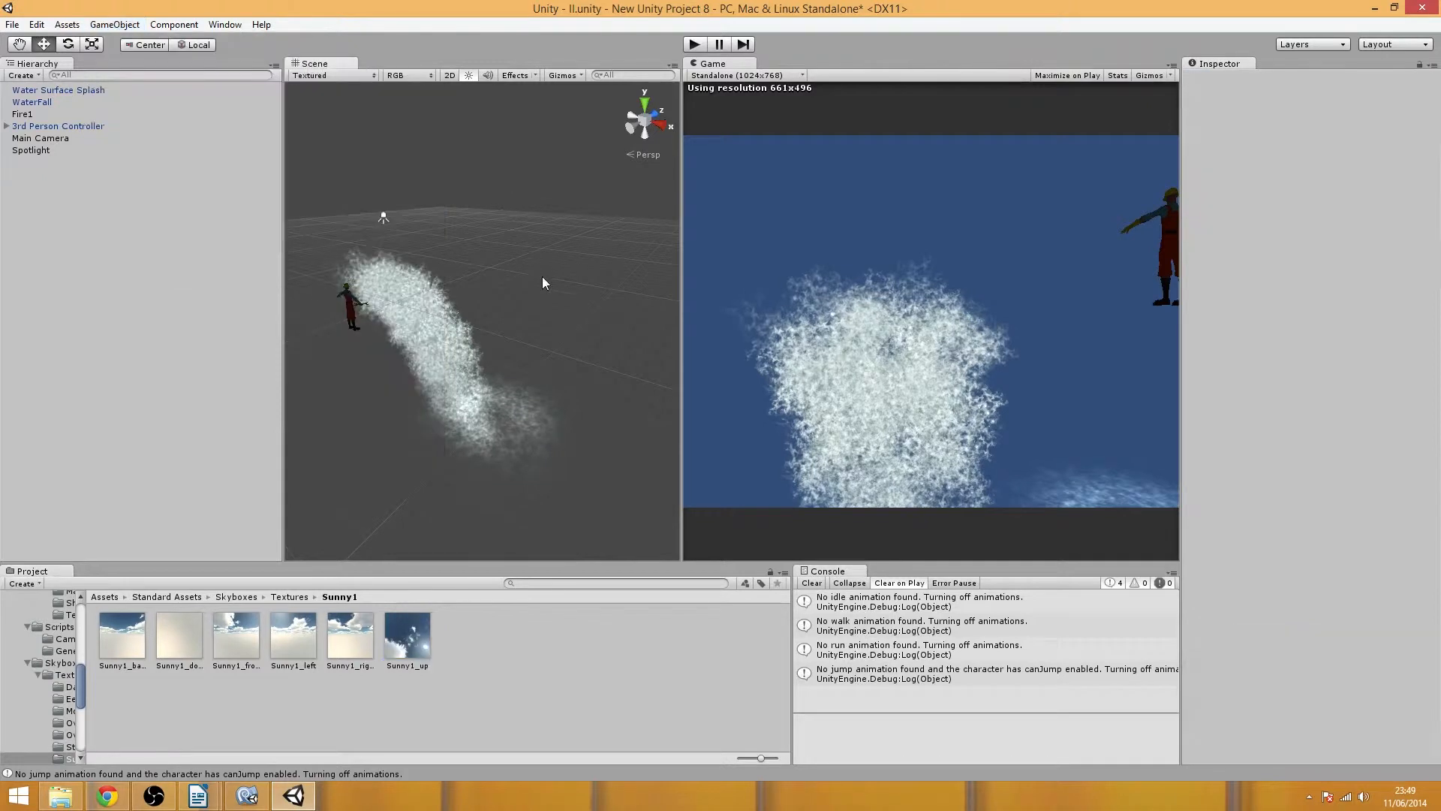
middle_click_drag(542, 278, 528, 471)
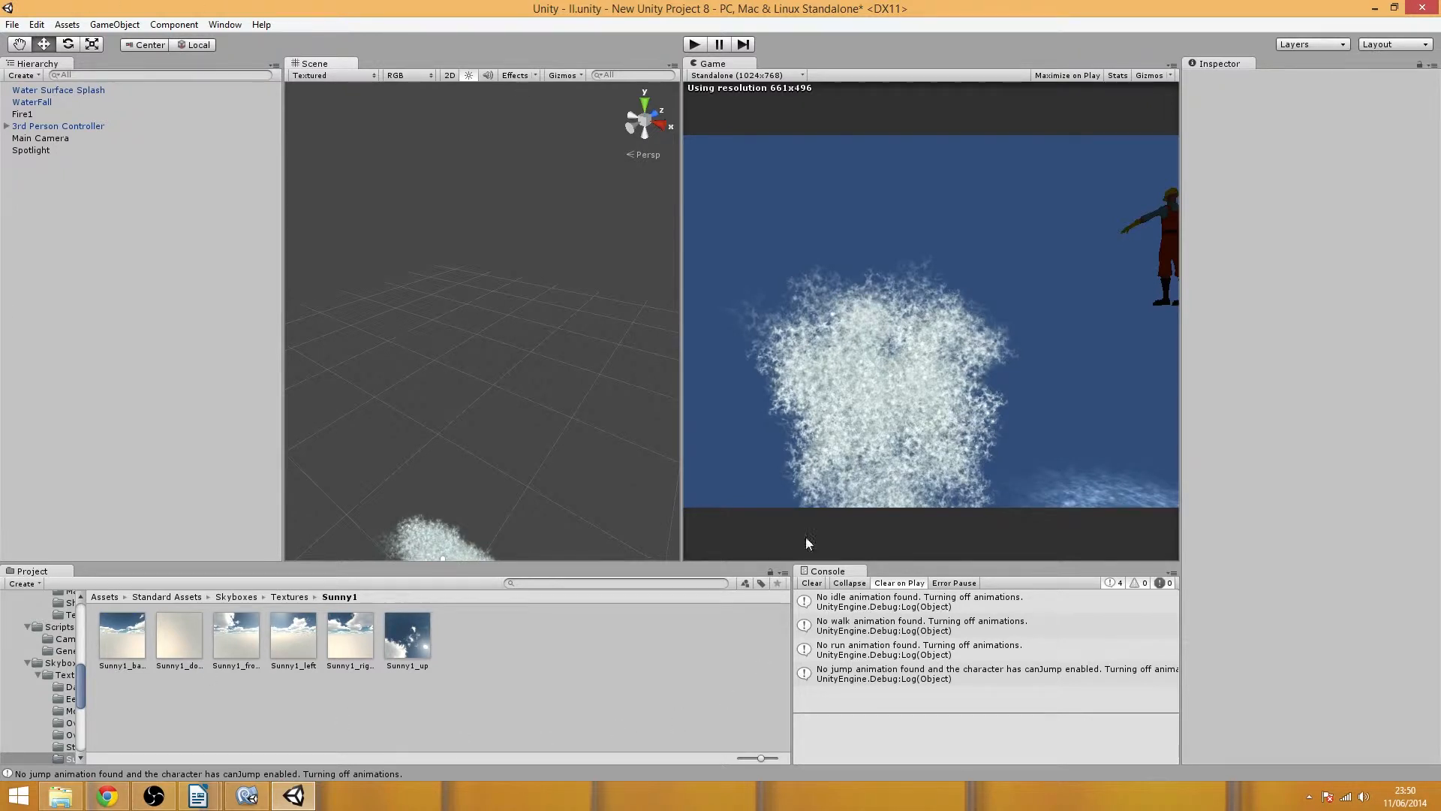
- Examine the Sunny1_back texture, look through the Terrain Grass folder in Terrain Assets, and return to Standard Assets
left_click(122, 645)
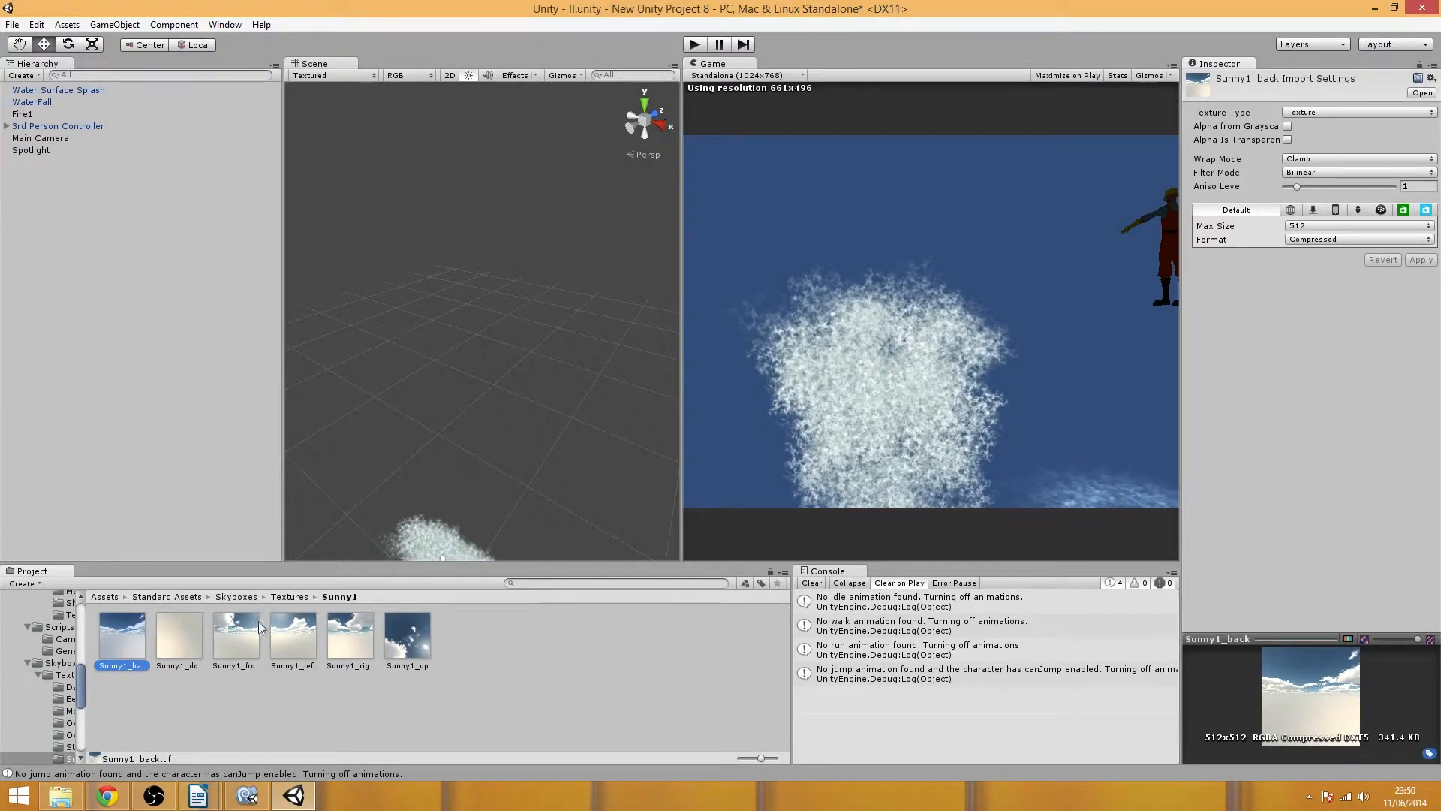
left_click(289, 597)
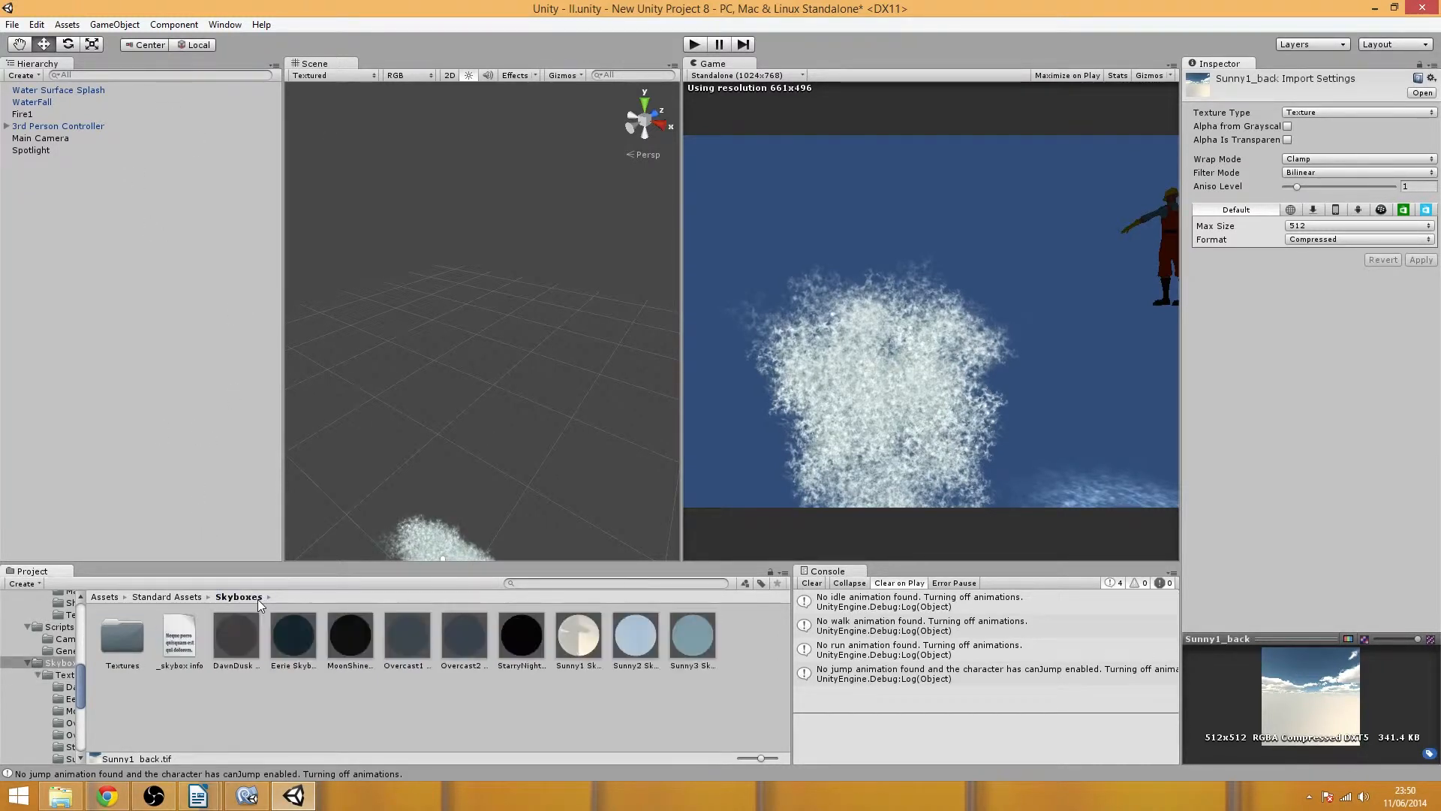
left_click(187, 602)
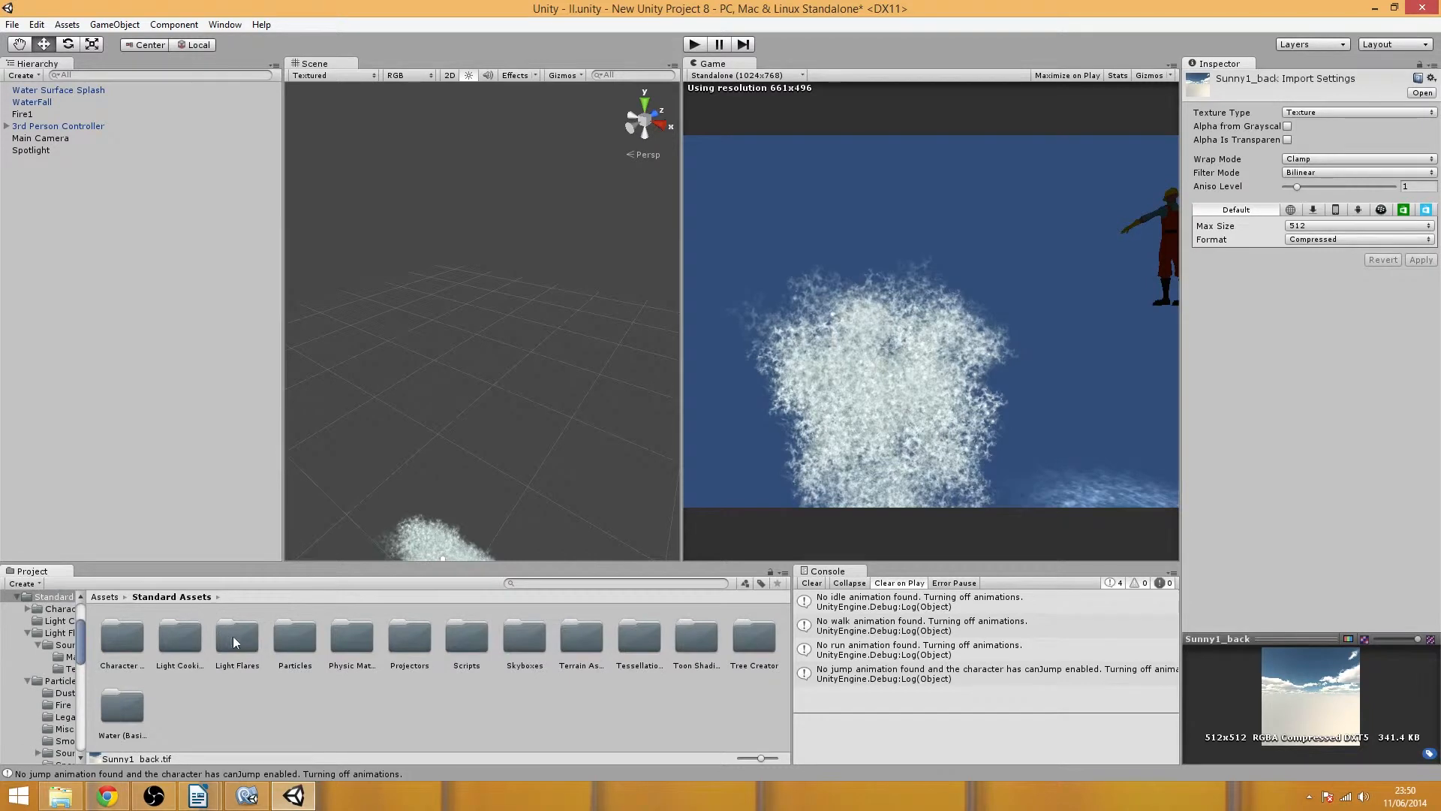
left_click(573, 641)
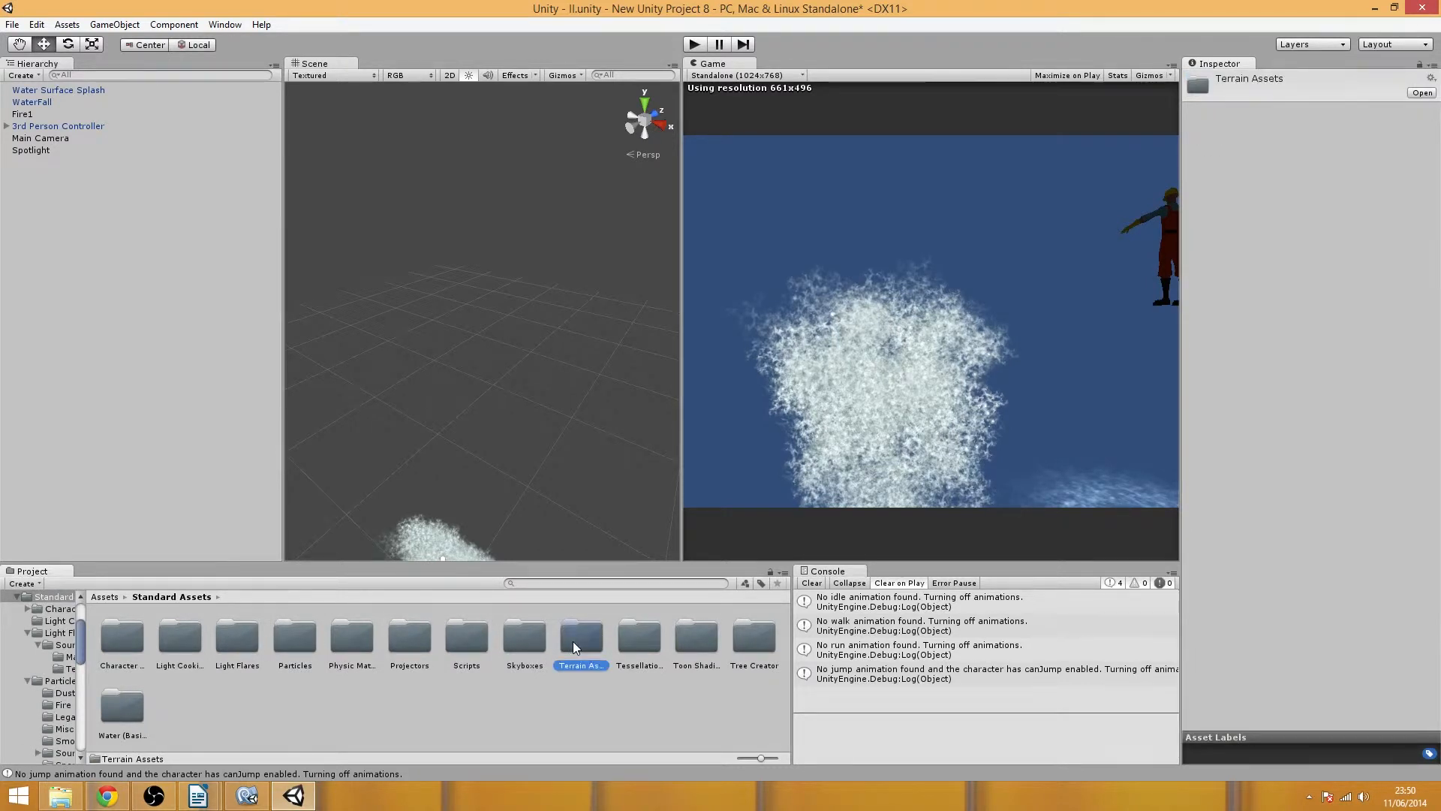
double_click(574, 641)
double_click(140, 633)
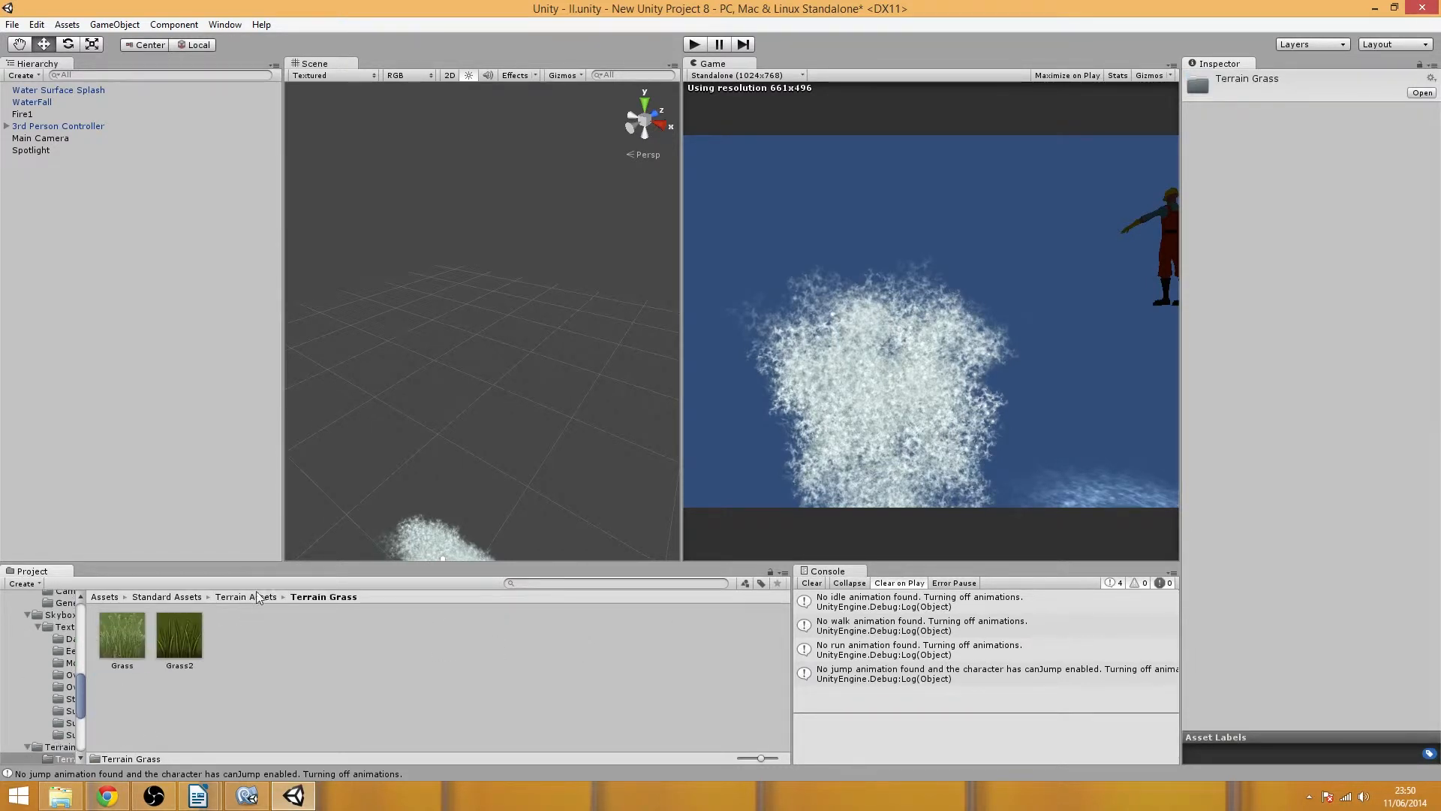
left_click(184, 597)
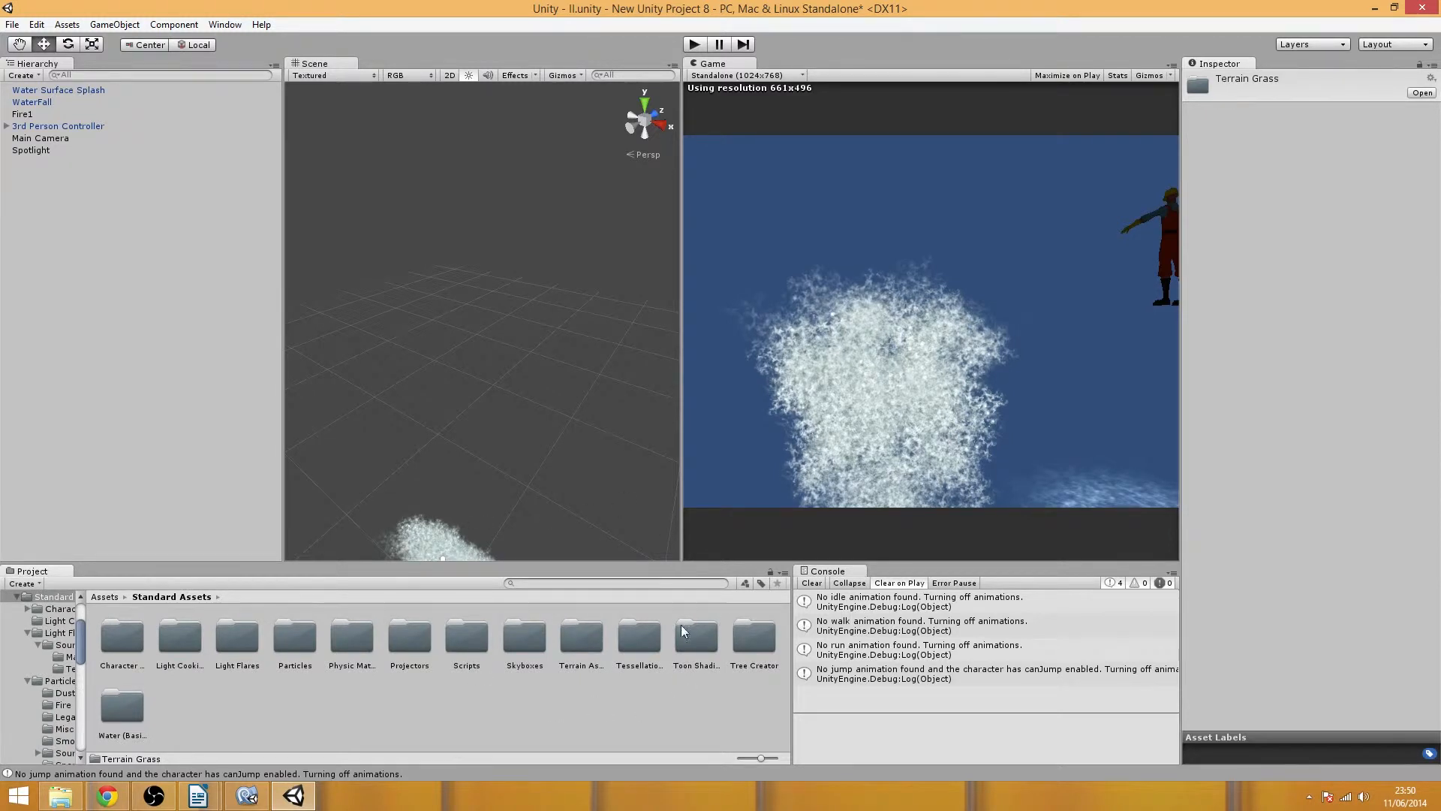
- Open _TessellationScene from the Tessellation Shaders _Example folder, discarding the unsaved changes to the current scene
double_click(648, 659)
double_click(121, 637)
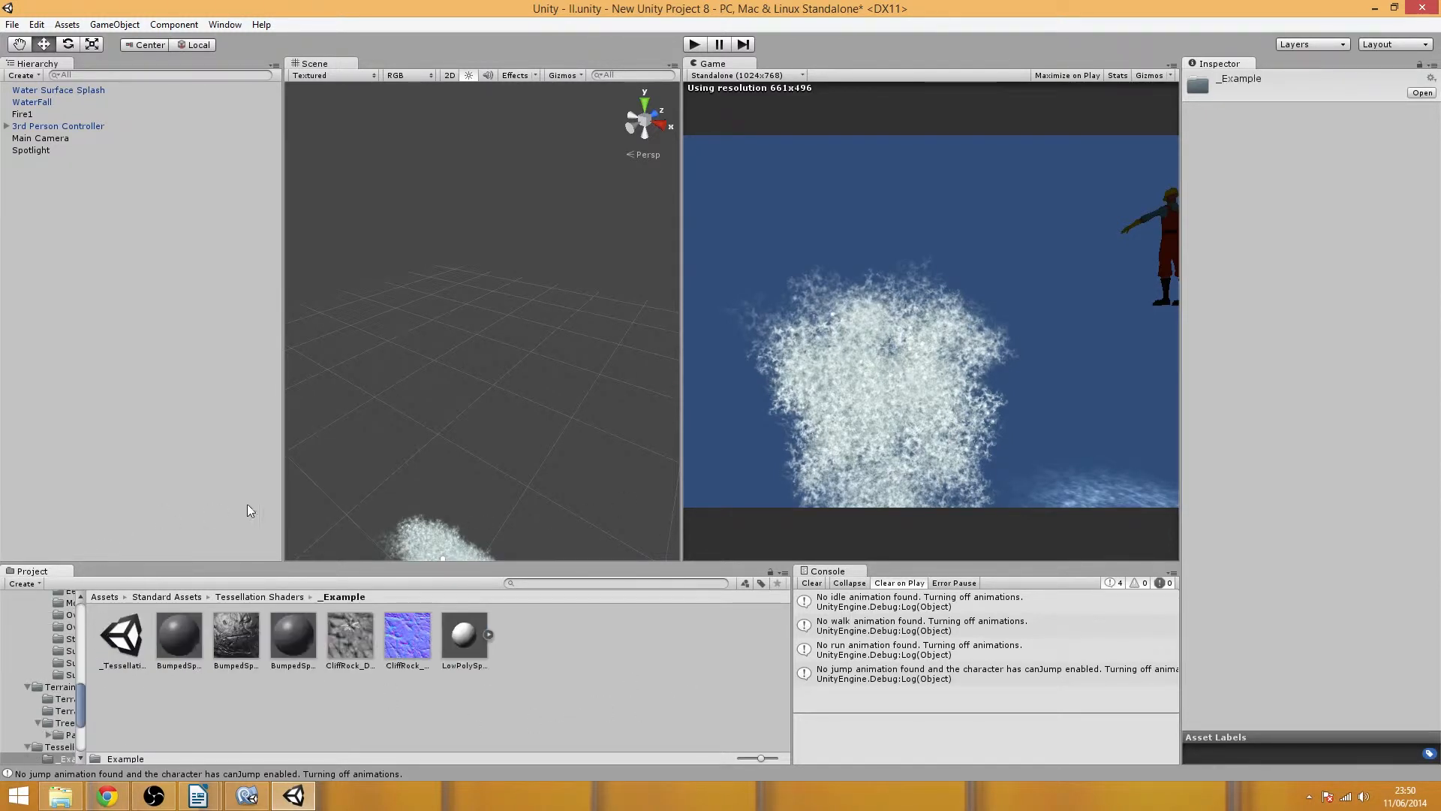
left_click_drag(120, 640, 389, 560)
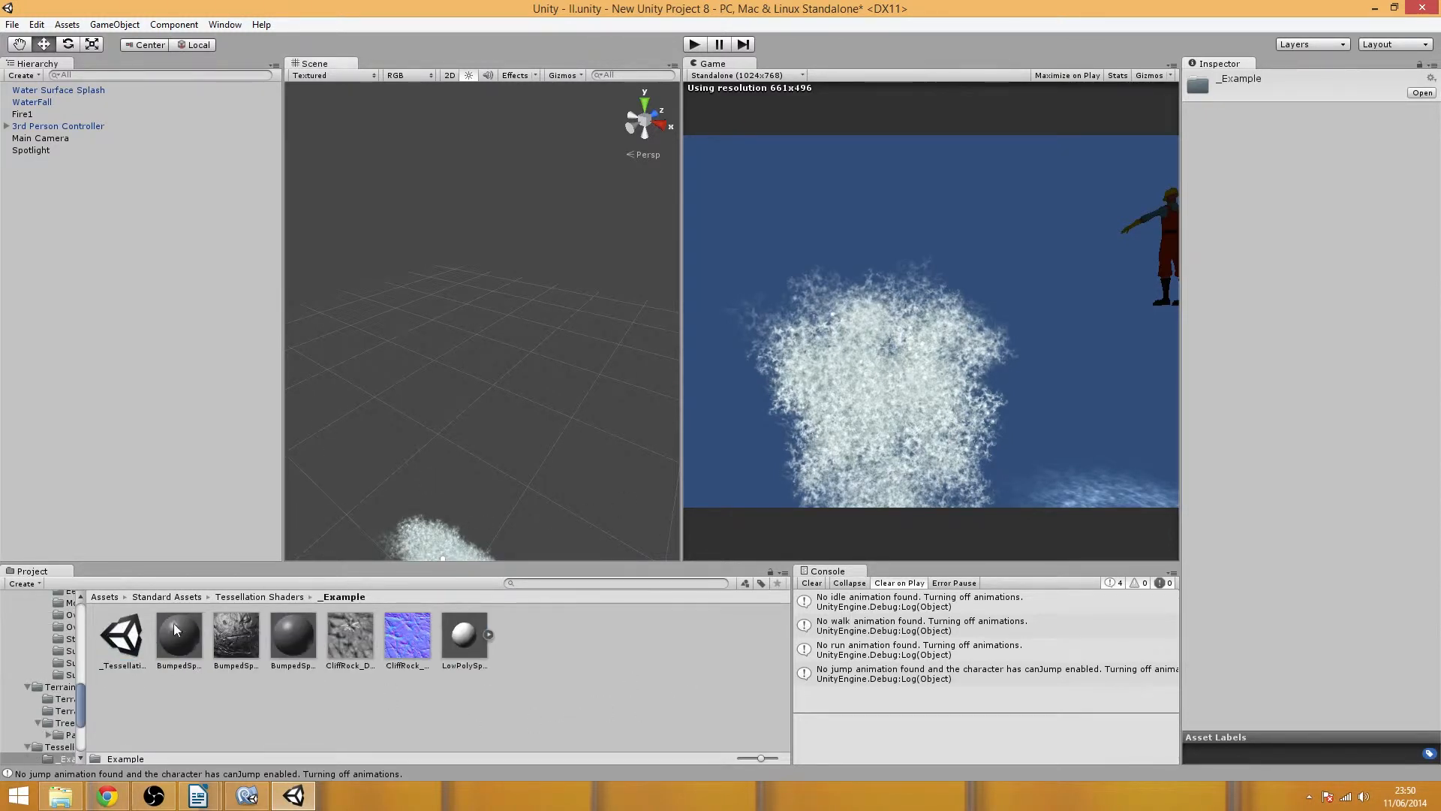
double_click(120, 637)
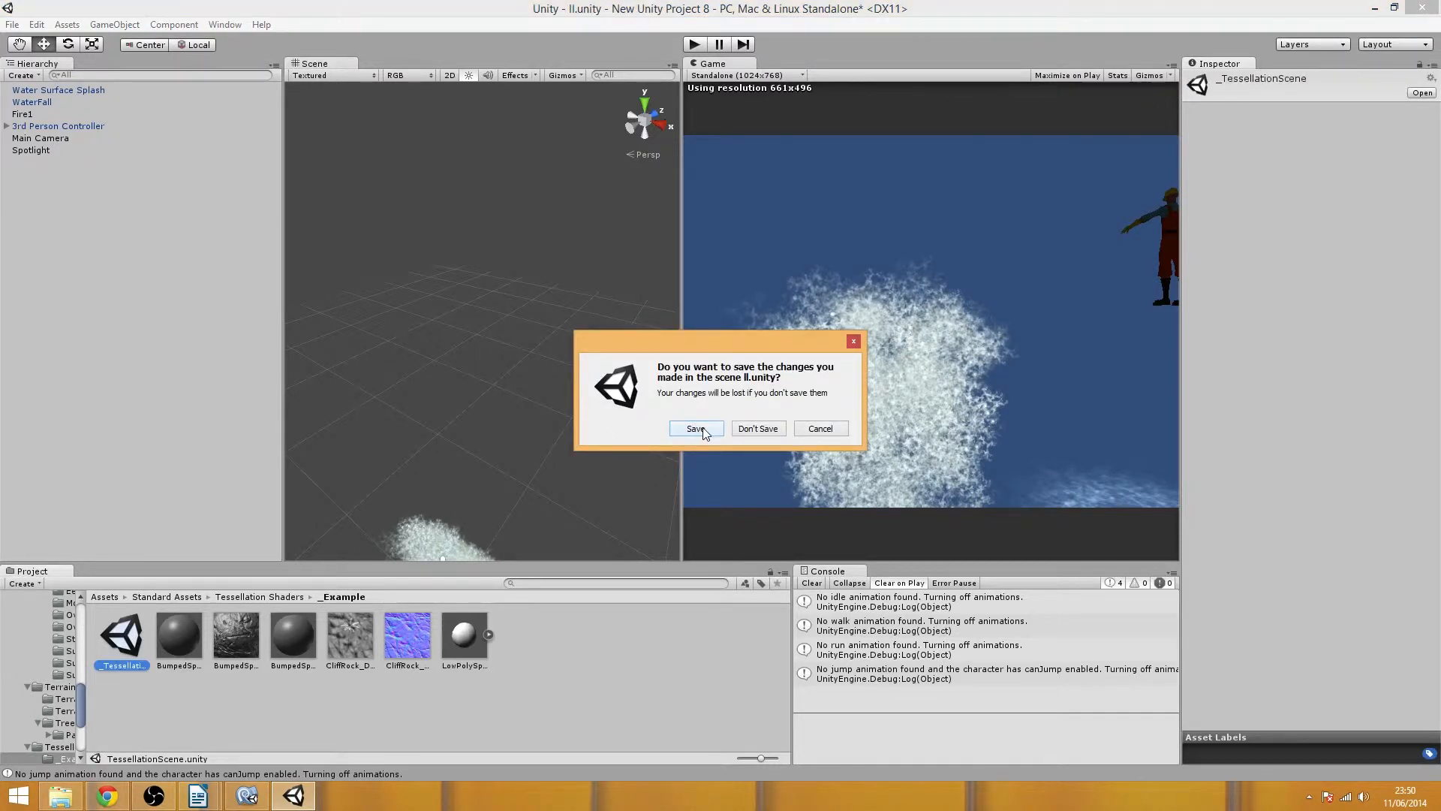
left_click(746, 427)
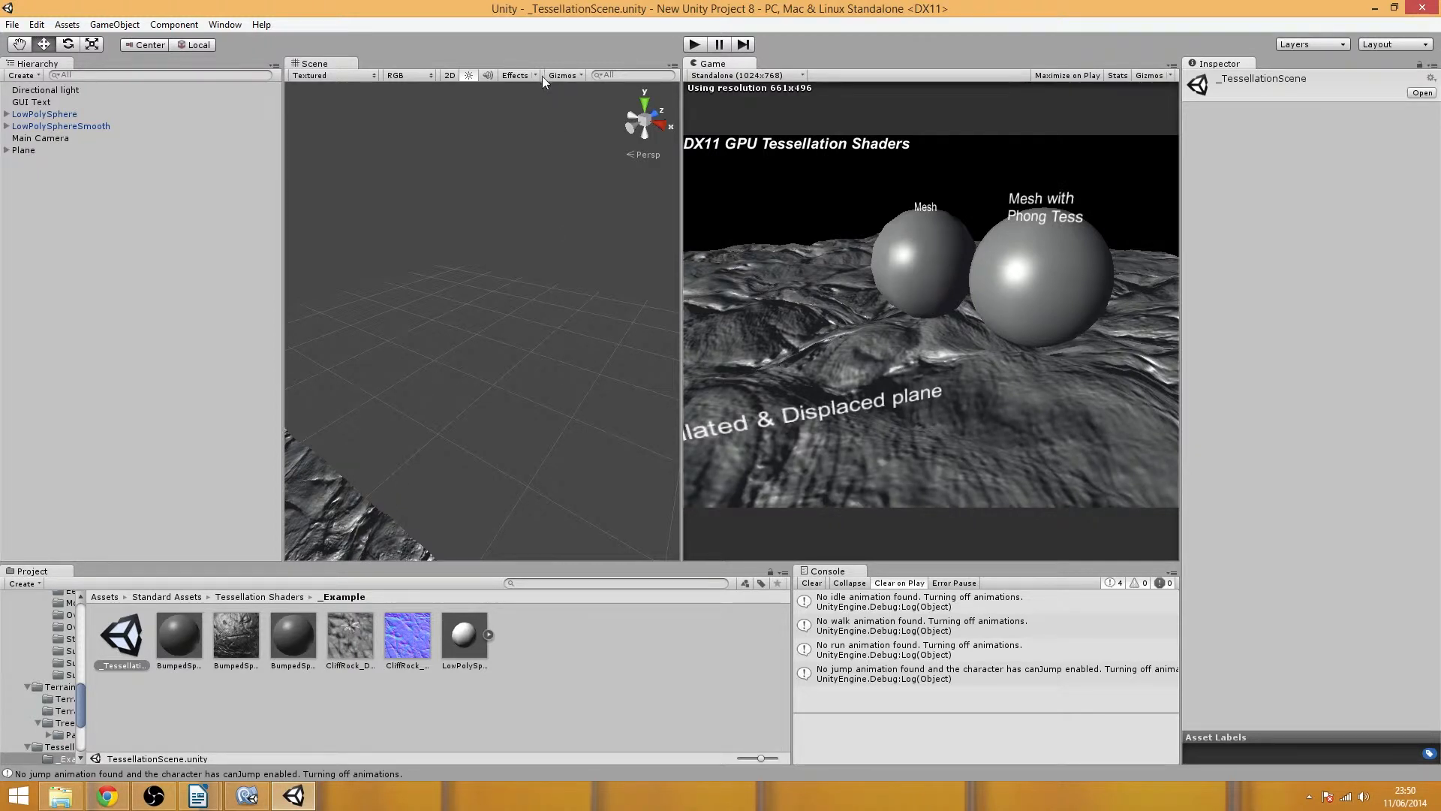
- Run the tessellation scene, examine the displaced plane and spheres in the Scene view, and stop playback
left_click(699, 44)
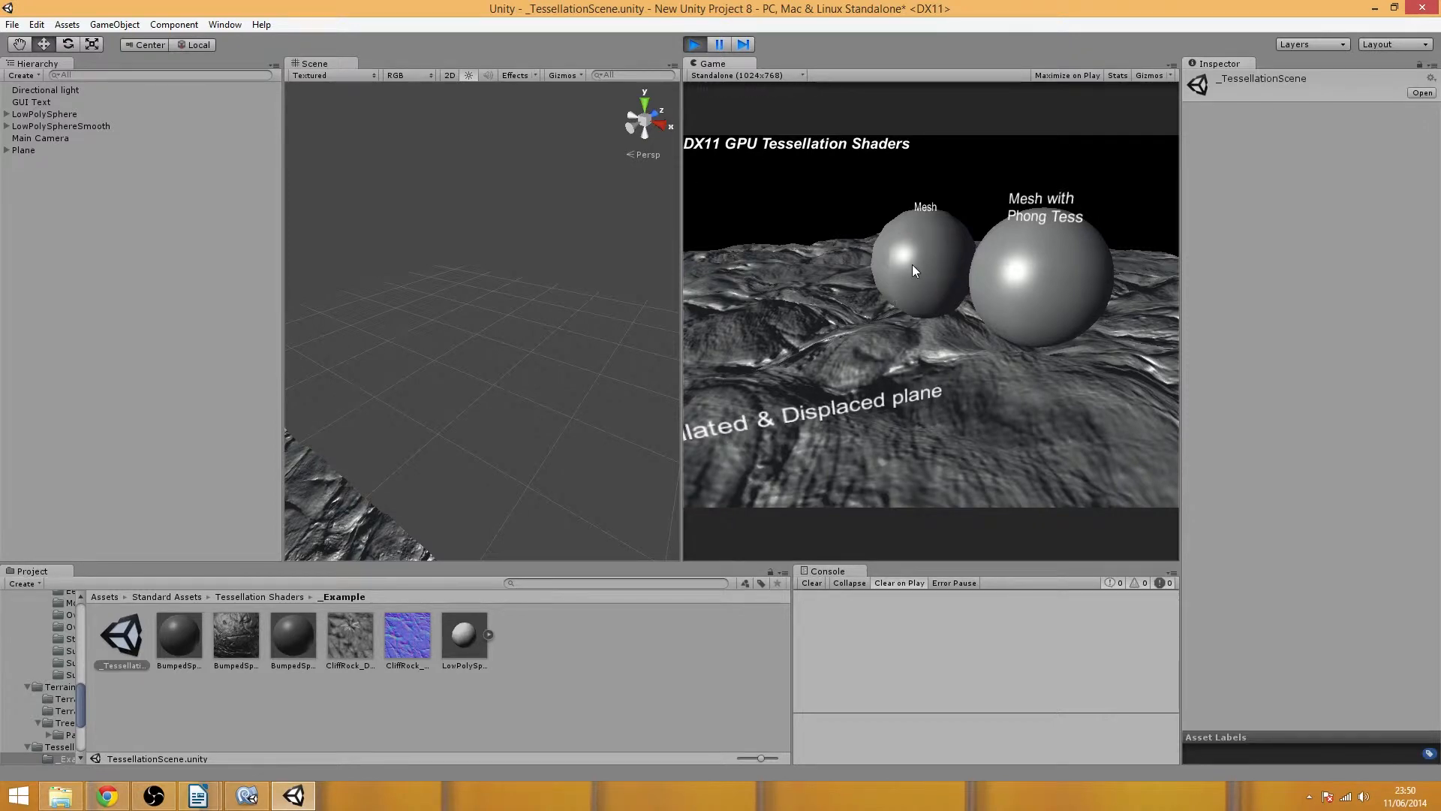
left_click(450, 340)
scroll(451, 339, "down", 5)
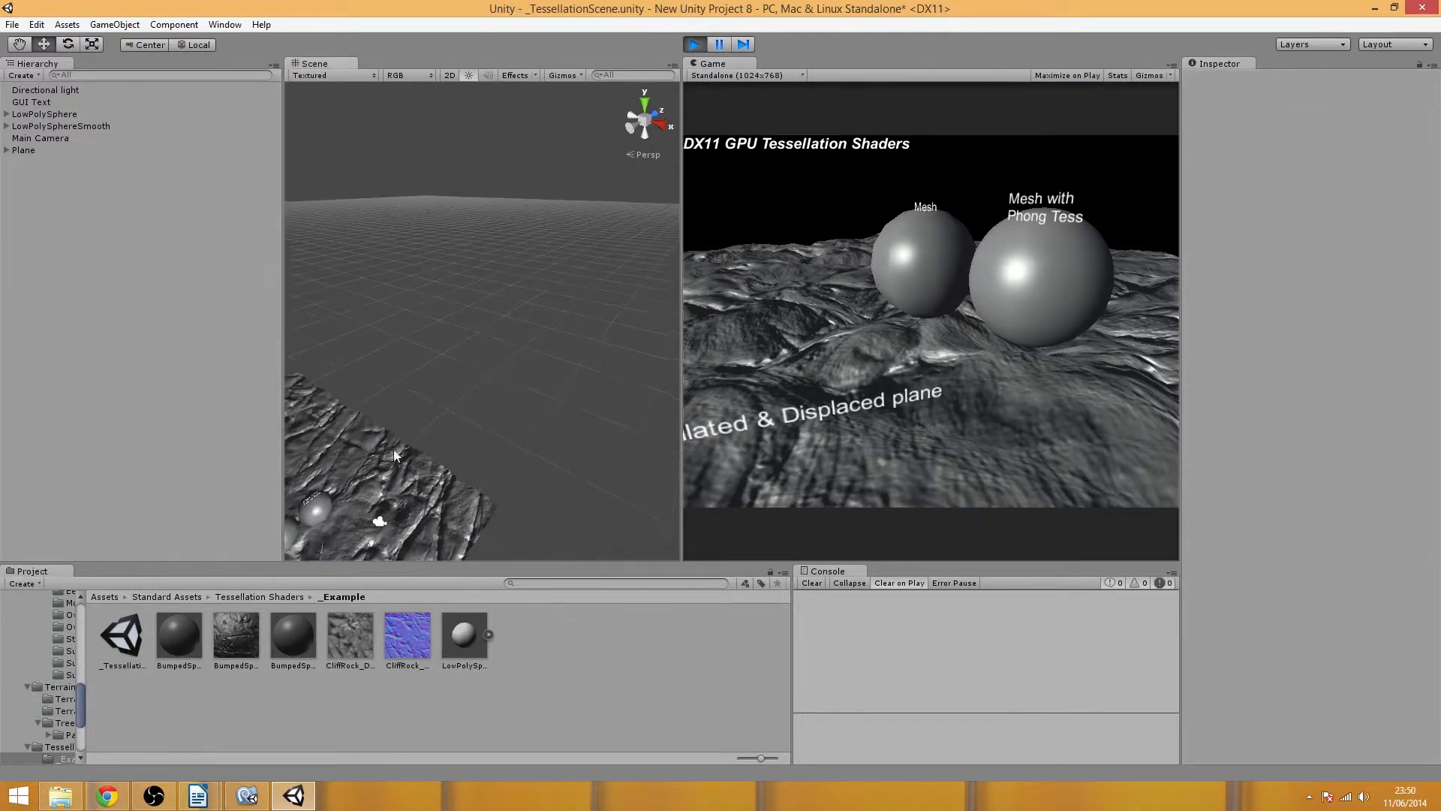
middle_click_drag(438, 425, 593, 318)
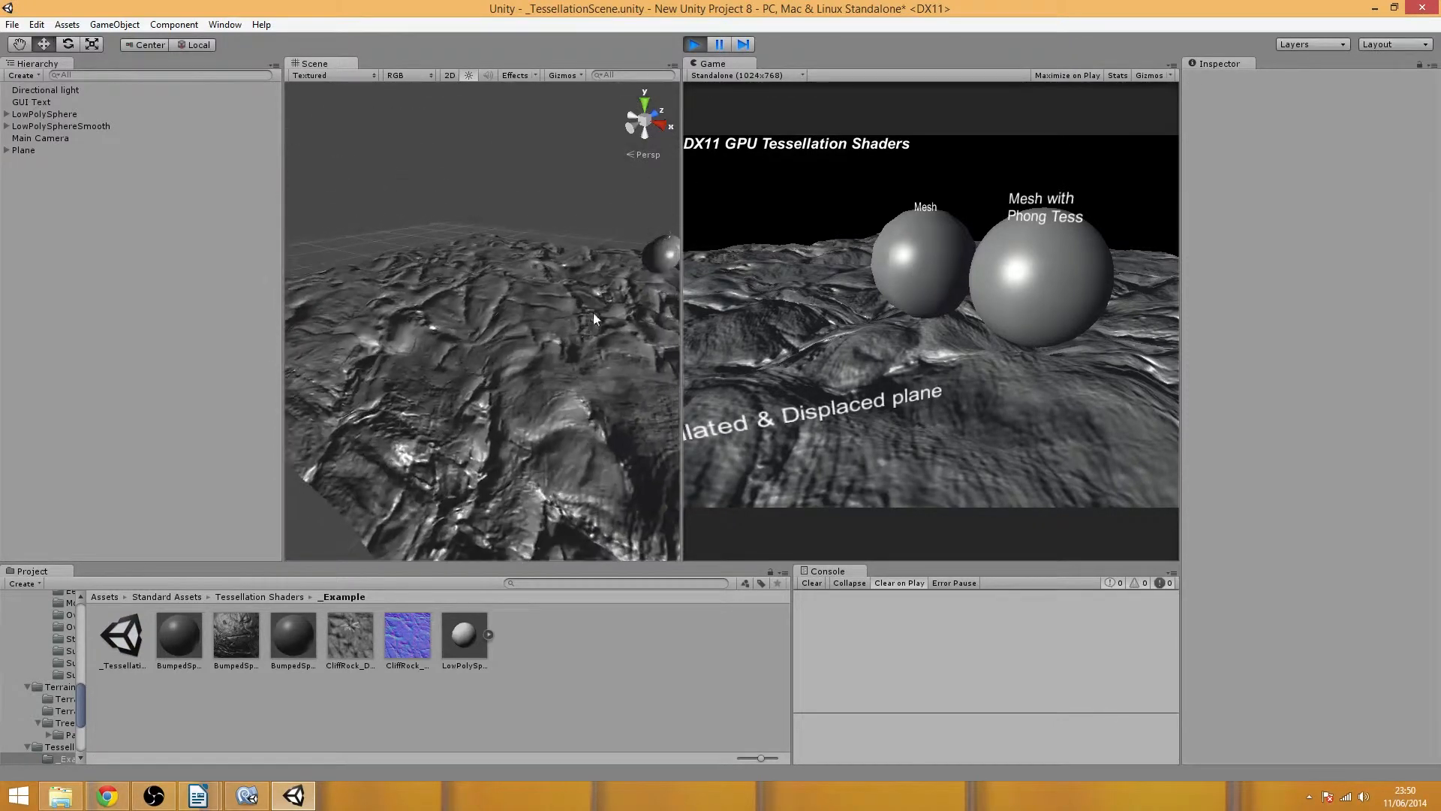
left_click(694, 46)
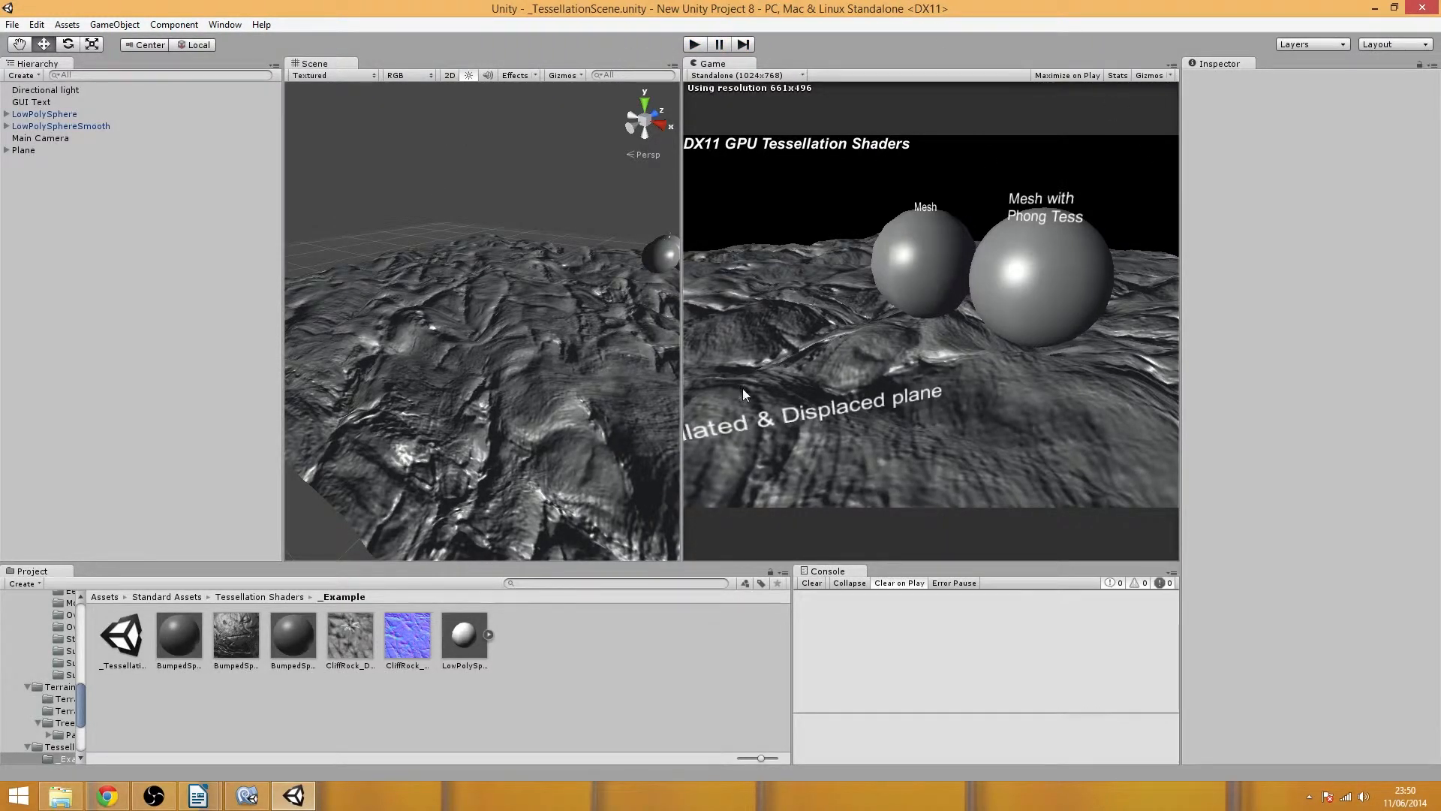
- Open the _ToonShadingSample scene from the Toon Shading folder in Standard Assets
left_click(269, 596)
left_click(173, 596)
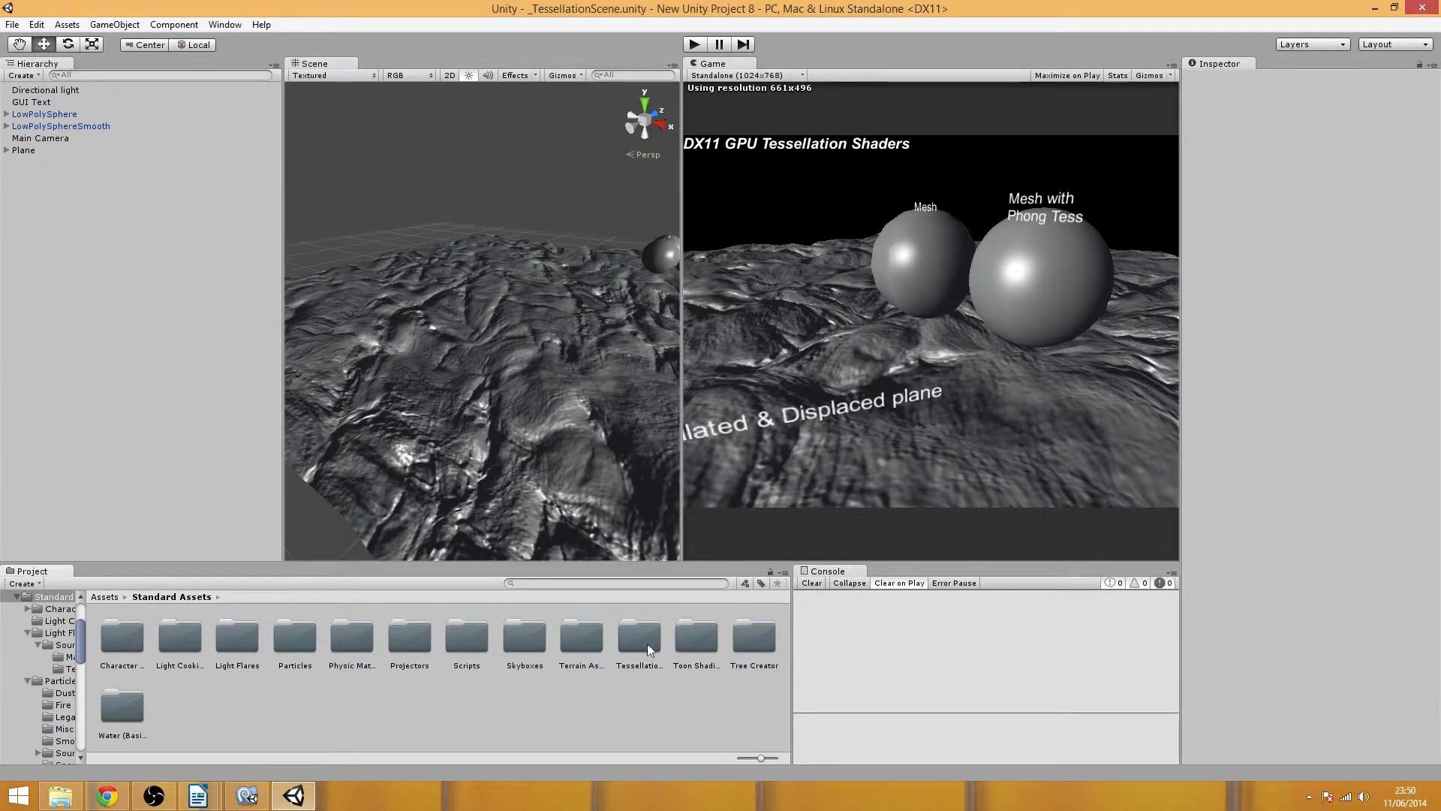
double_click(699, 645)
double_click(178, 638)
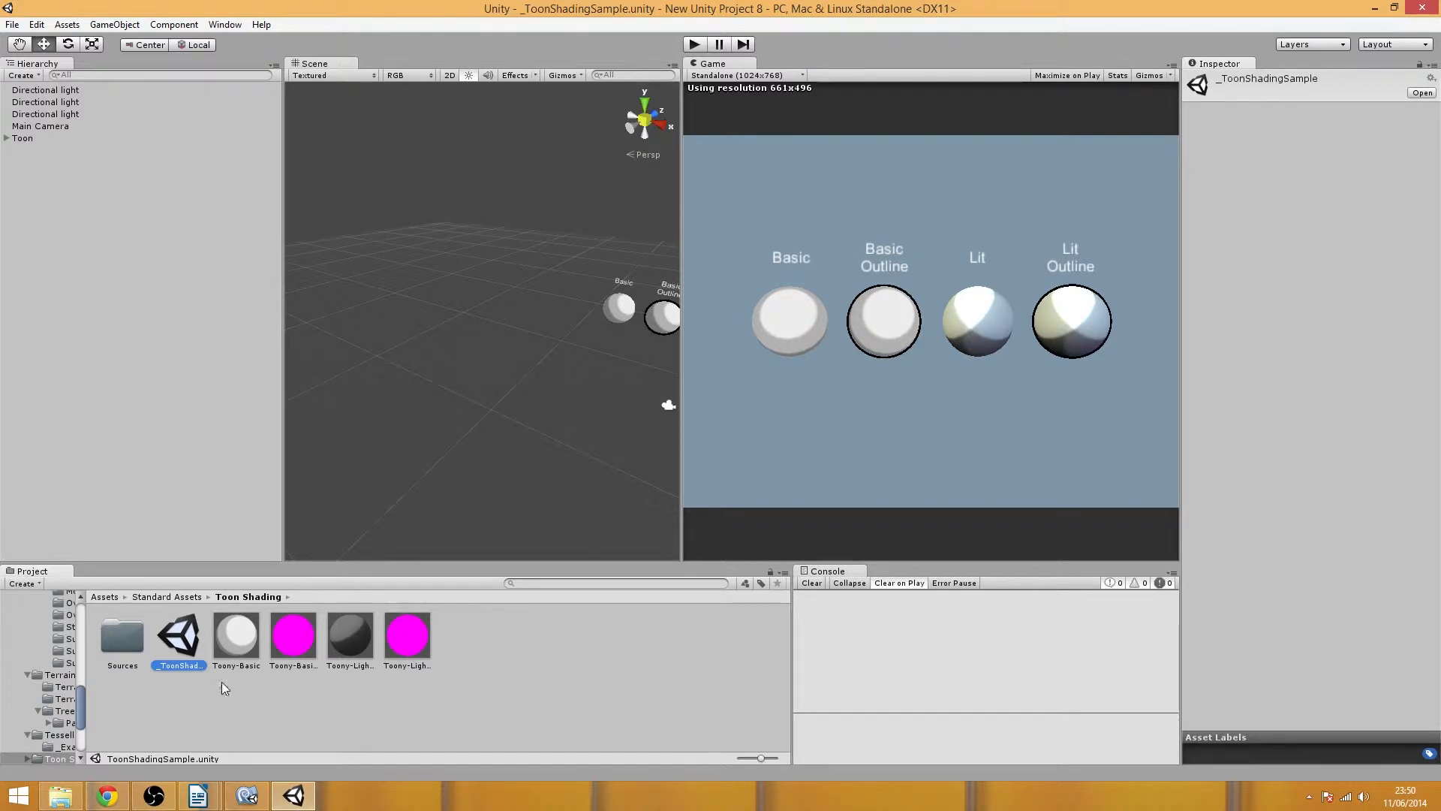
- Examine the toon-shaded spheres in the Scene view and inspect the Basic Outline sphere's material and components
middle_click_drag(527, 333, 378, 342)
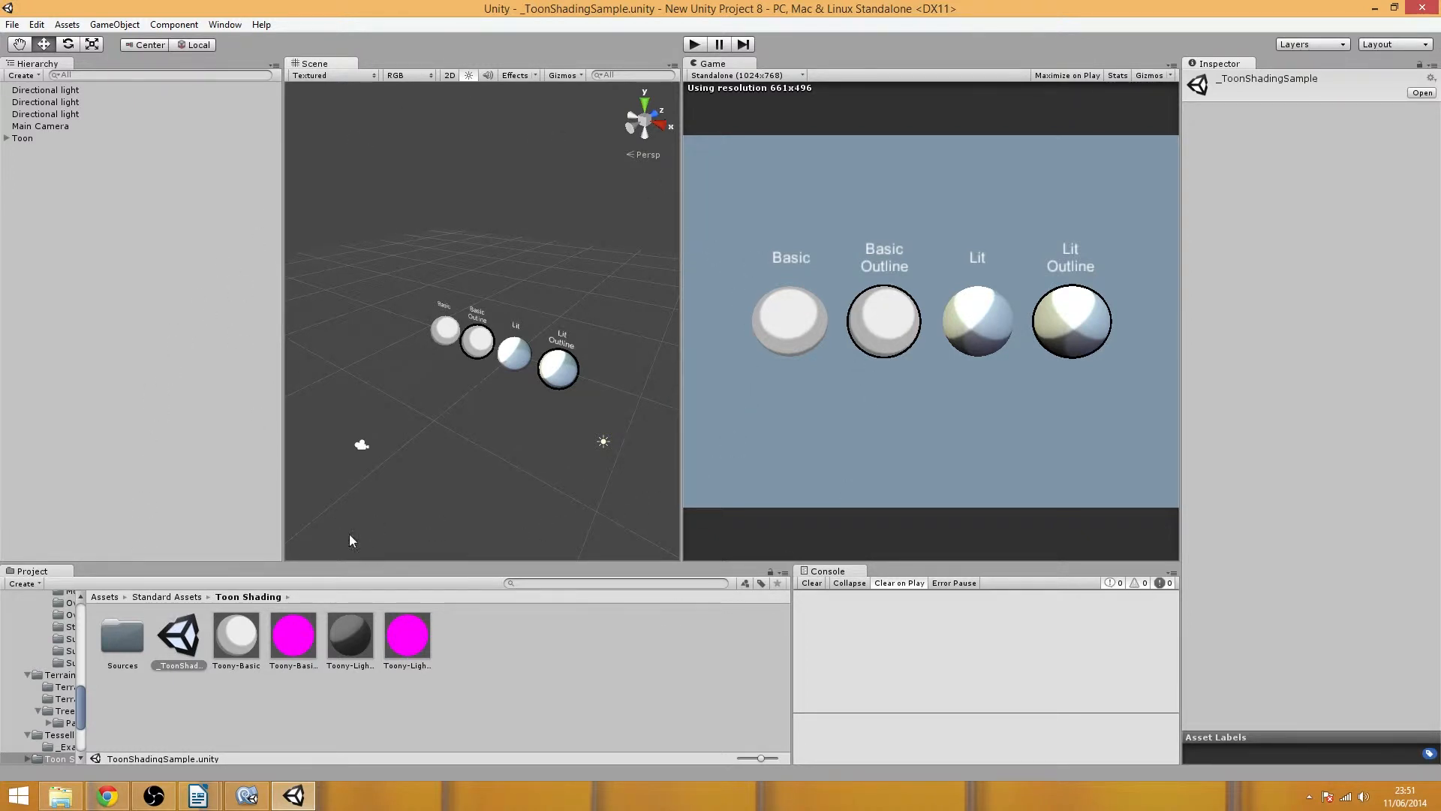
left_click(447, 338)
left_click(477, 341)
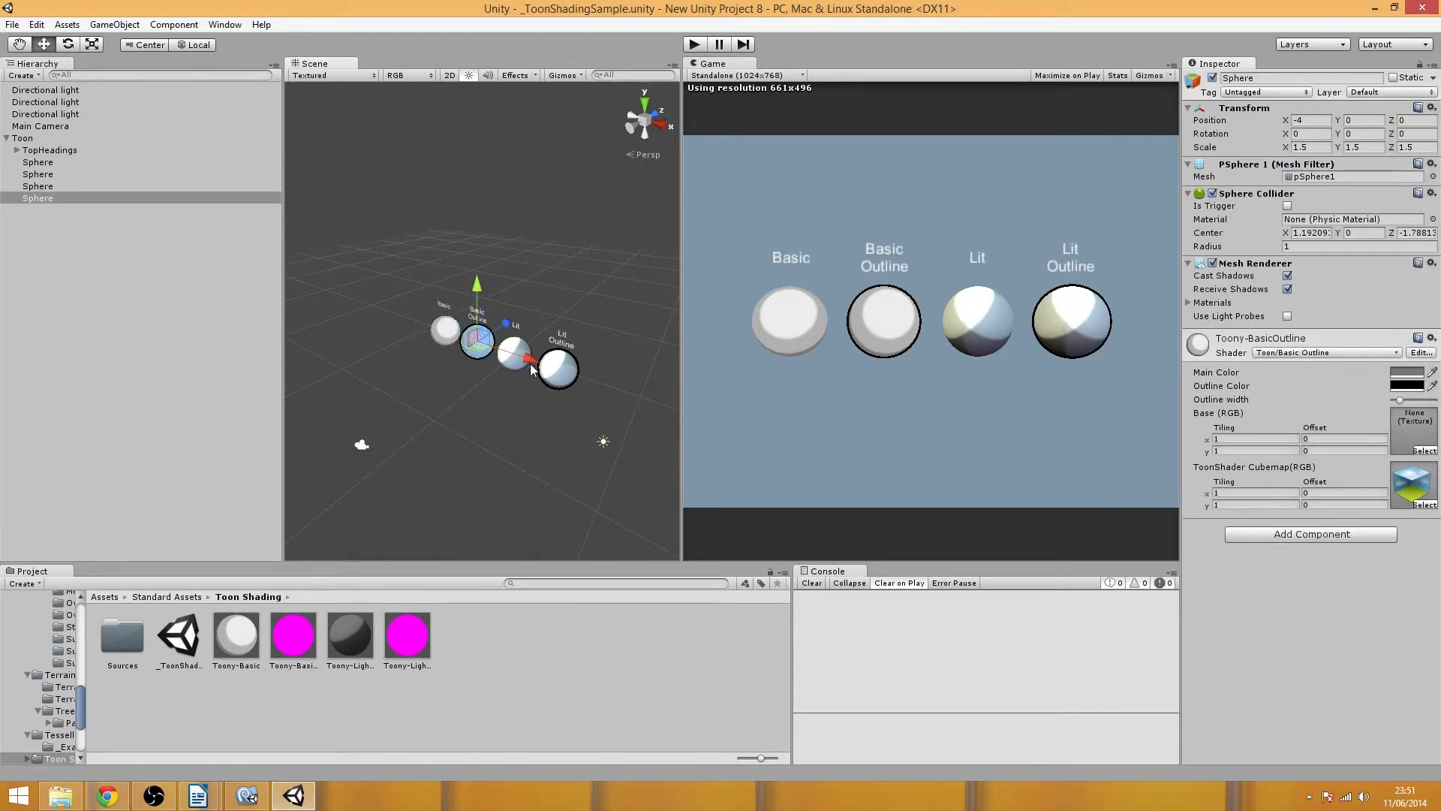
left_click(513, 355)
left_click(490, 412)
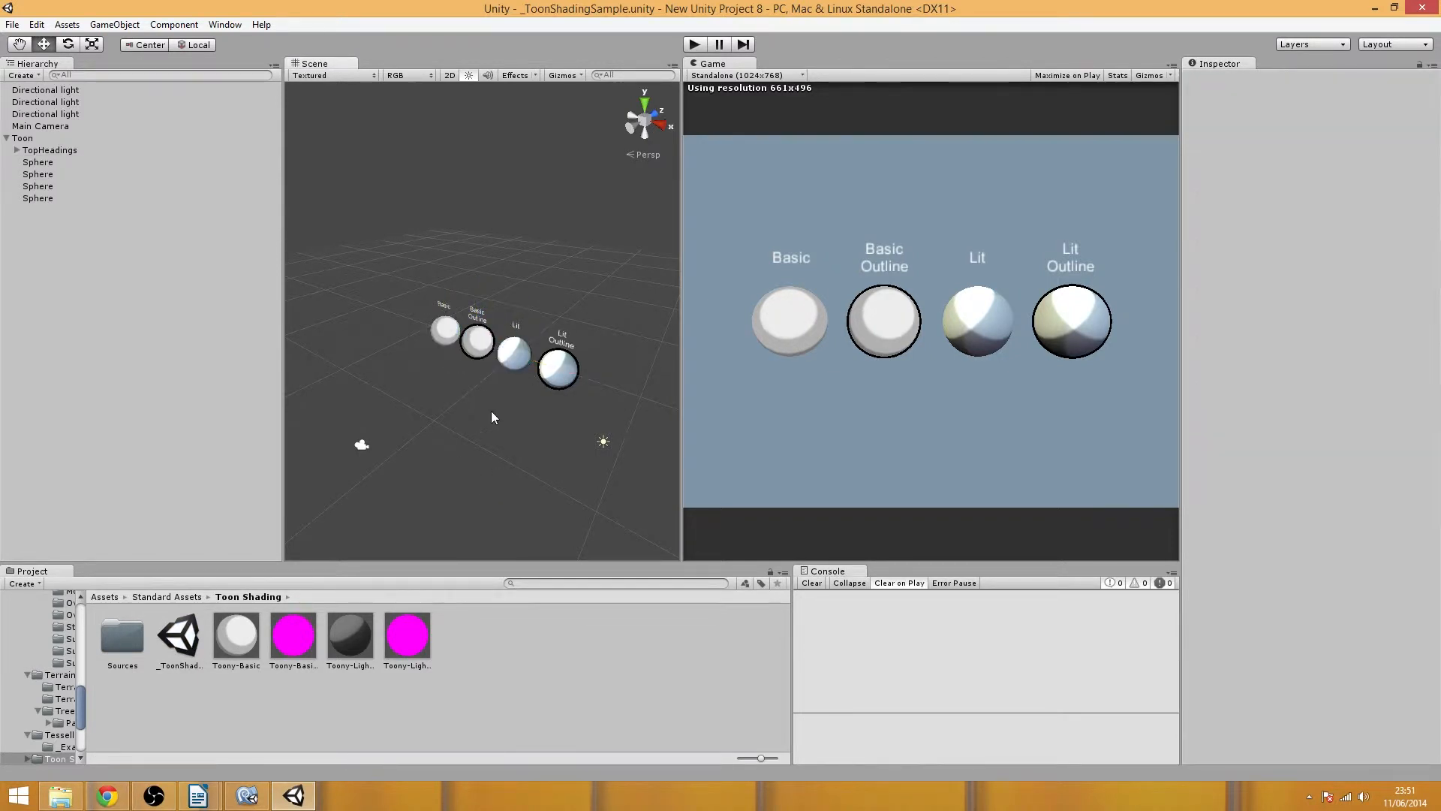
left_click(482, 348)
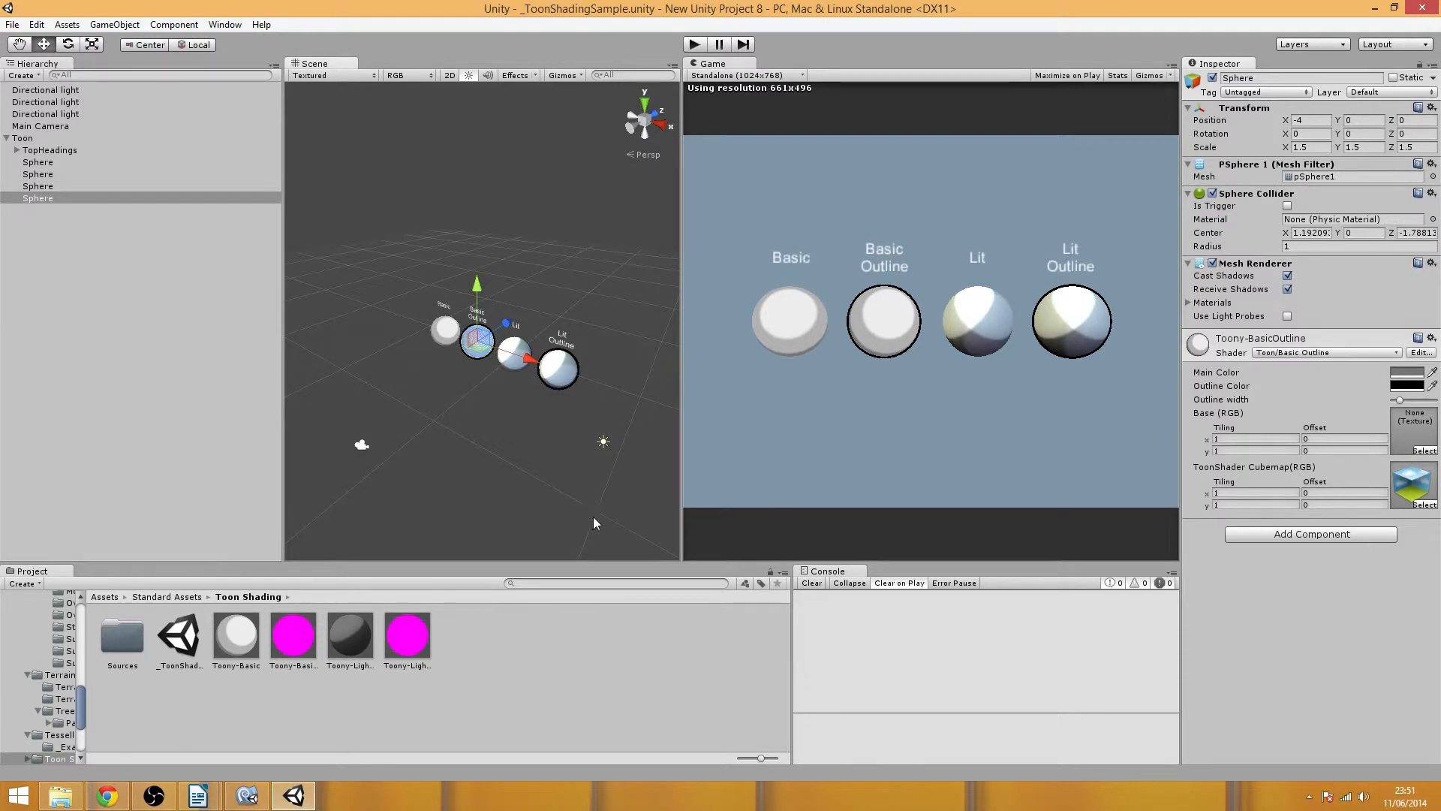
- Place the BigTree prefab from Tree Creator's Trees folder in the scene at about X 7.6, Y 7.7, Z -13.2
left_click(194, 599)
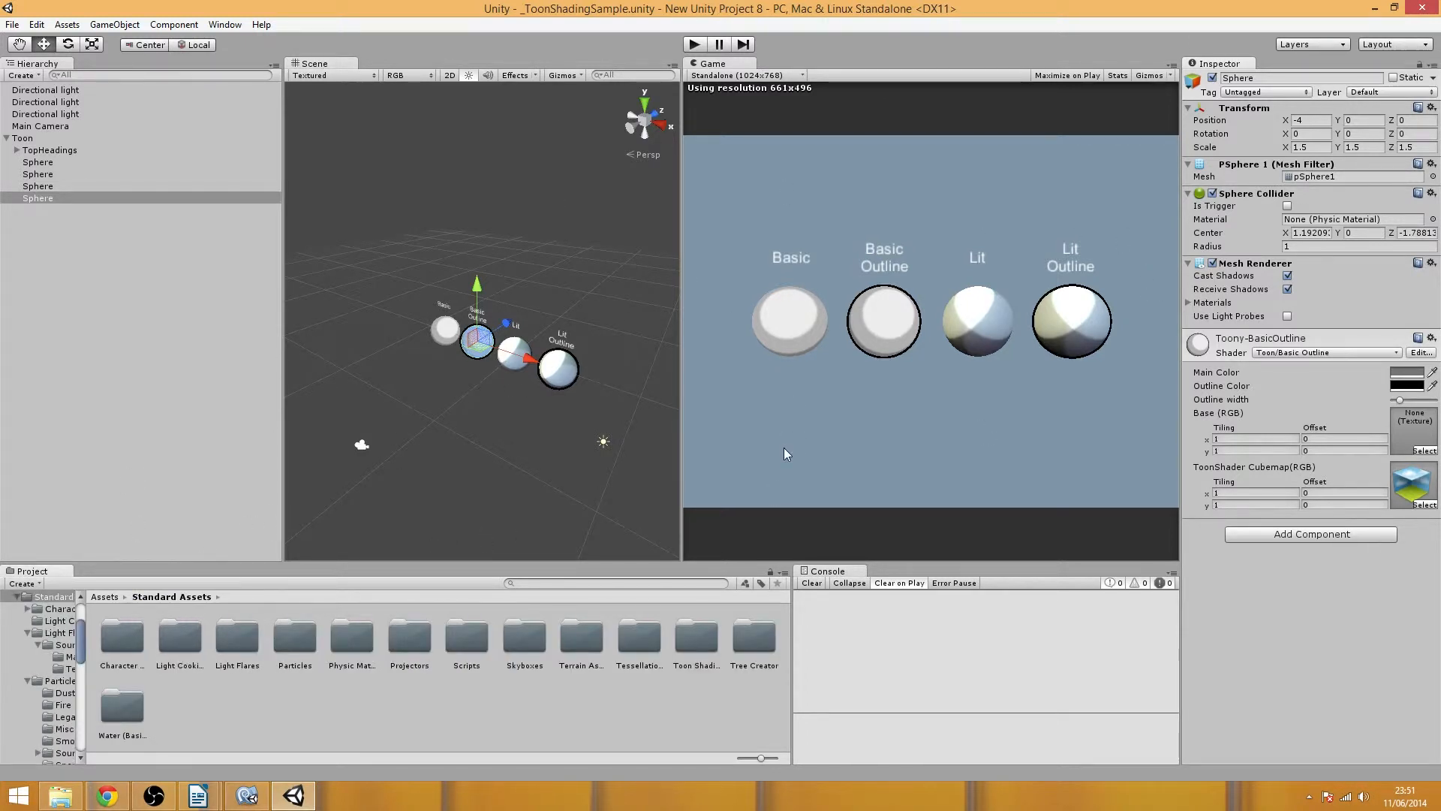
double_click(743, 648)
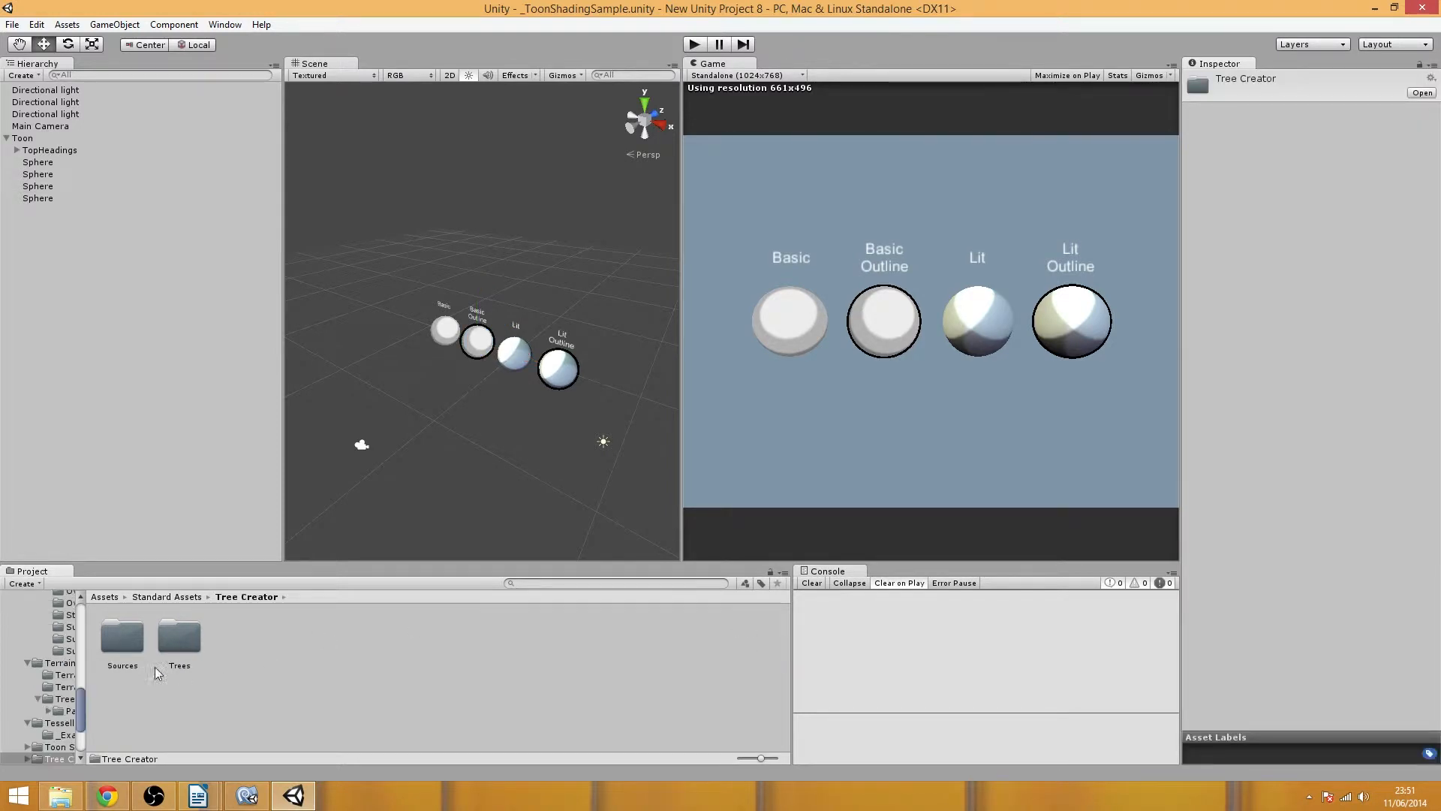
left_click(168, 646)
double_click(168, 645)
left_click_drag(180, 638, 525, 391)
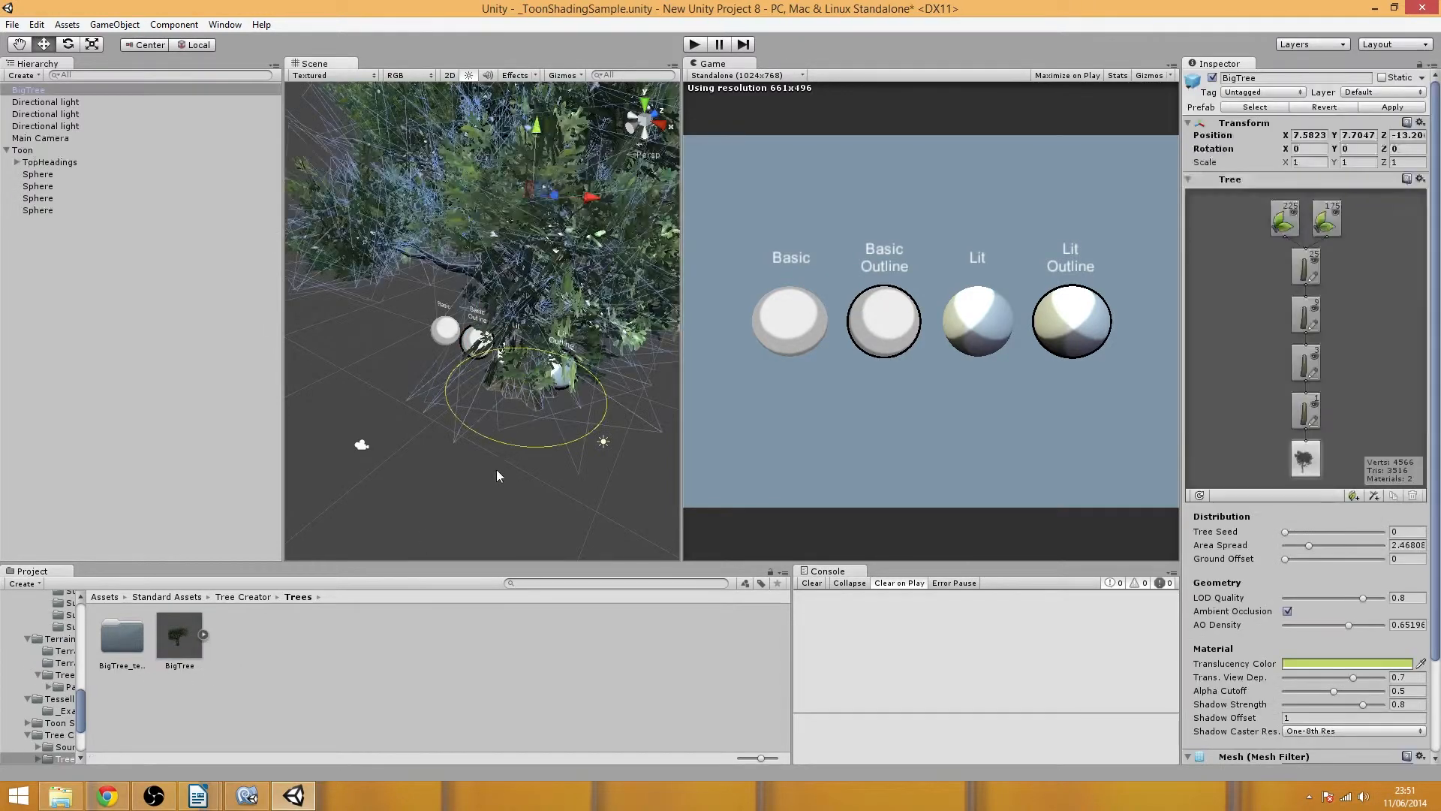
scroll(351, 493, "down", 3)
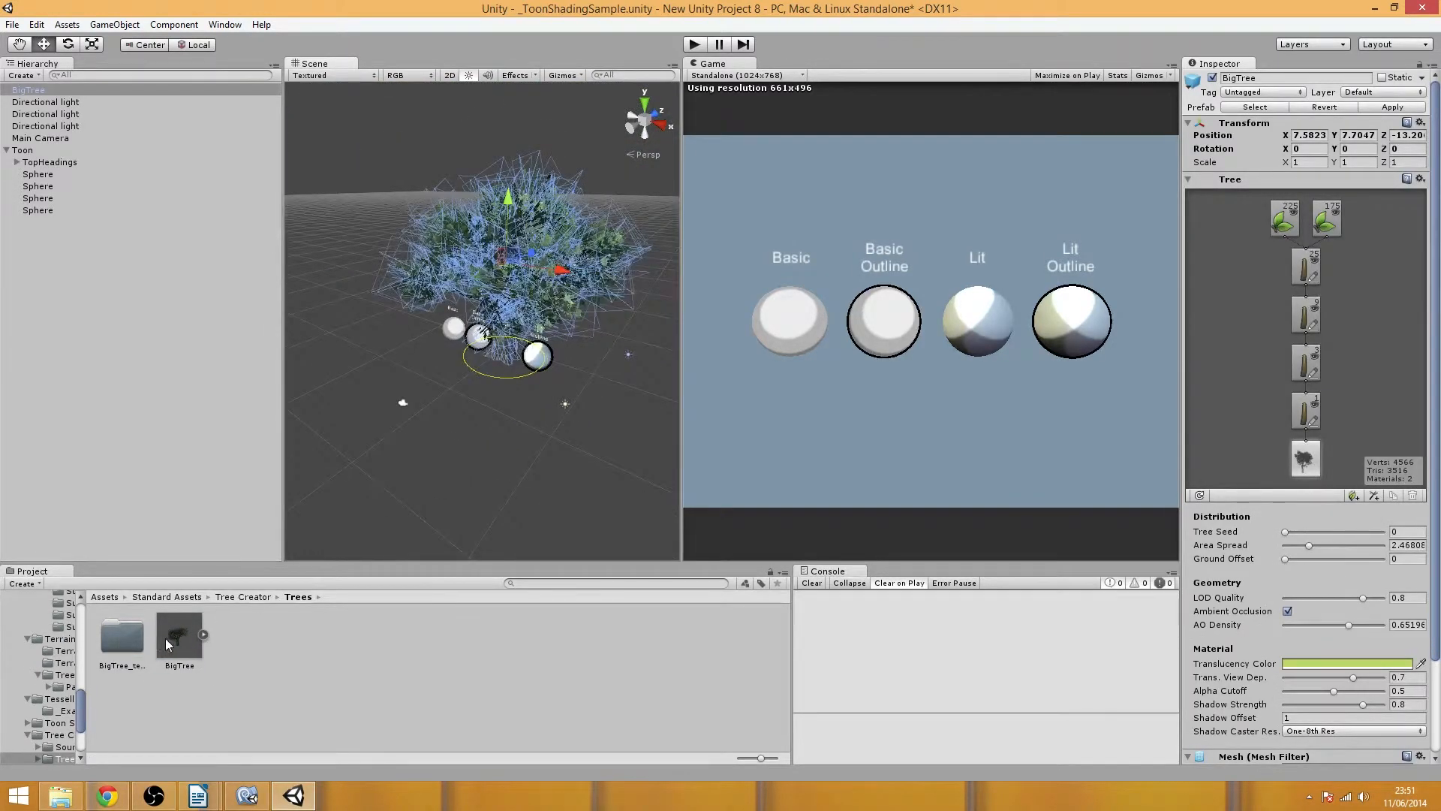
- Add two more BigTree prefabs to the scene, the last at about X 23.3, Y 18.8, Z -26.6
left_click_drag(165, 638, 350, 467)
scroll(491, 403, "down", 5)
middle_click_drag(491, 404, 544, 371)
scroll(466, 393, "up", 4)
left_click(521, 451)
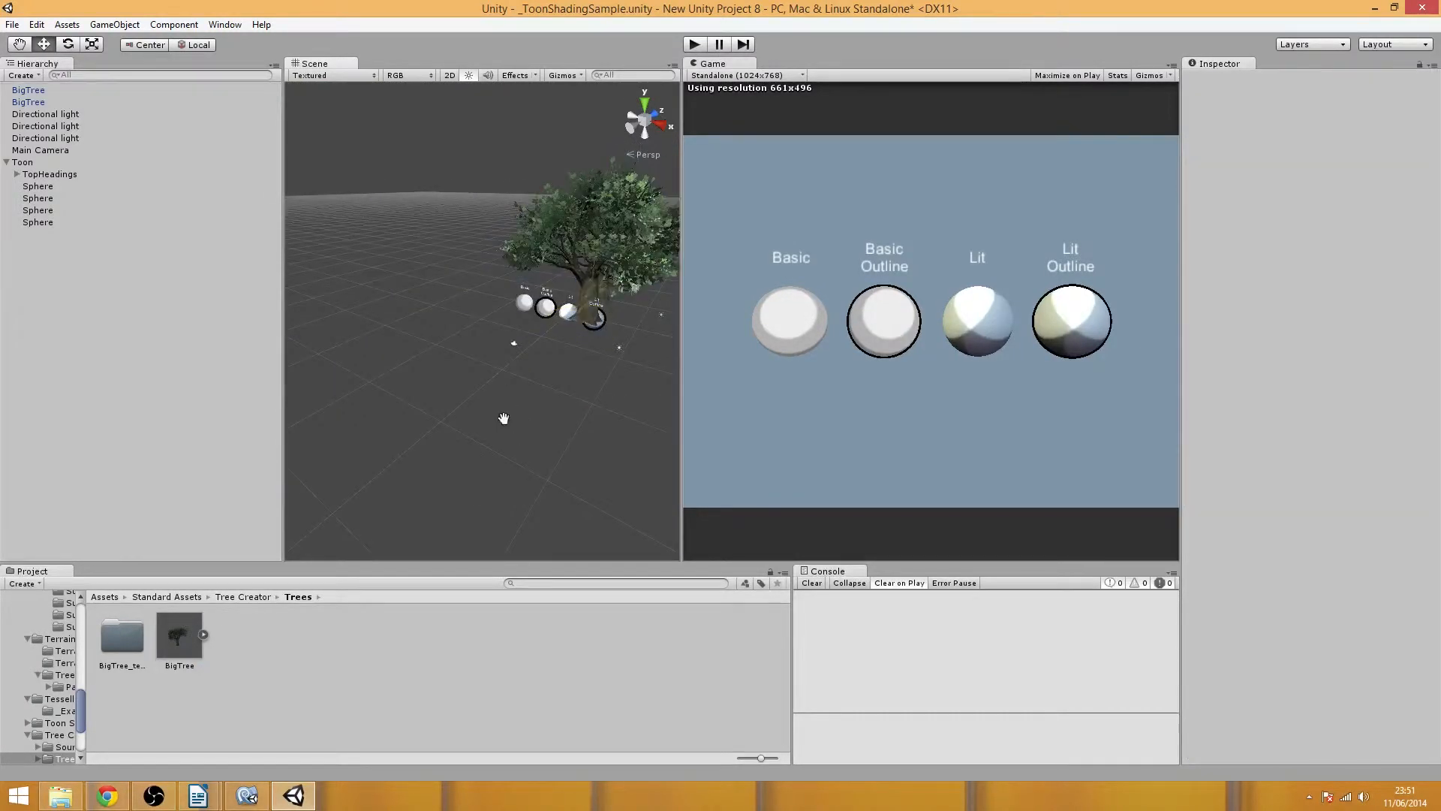
middle_click_drag(504, 418, 409, 458)
left_click_drag(180, 635, 556, 407)
scroll(556, 407, "down", 3)
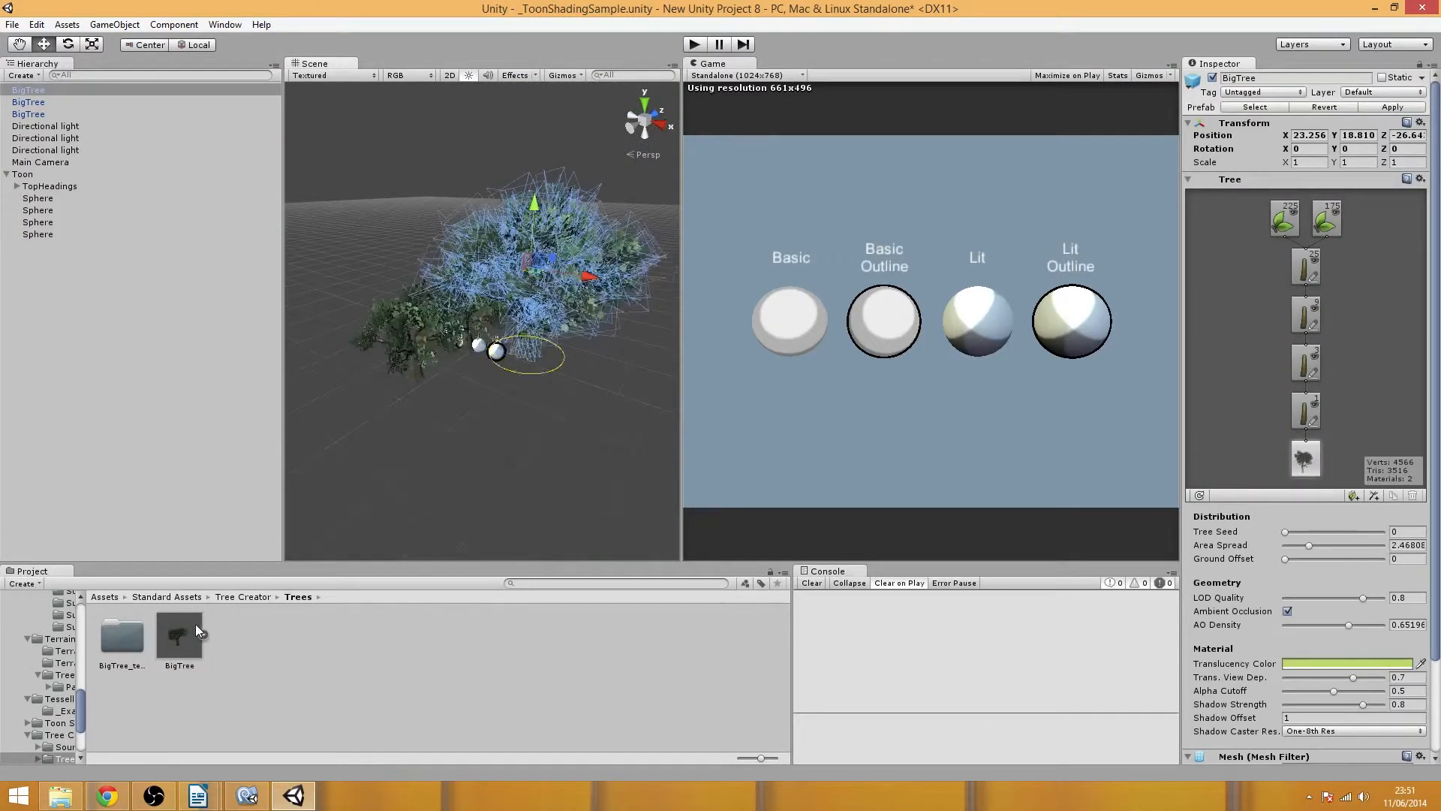
- Add three further BigTree prefabs at about (28, 23.3, -35.2), (56.1, 44.6, -69.9) and (16.3, 13.9, -18.1)
left_click_drag(195, 624, 534, 387)
scroll(530, 390, "down", 3)
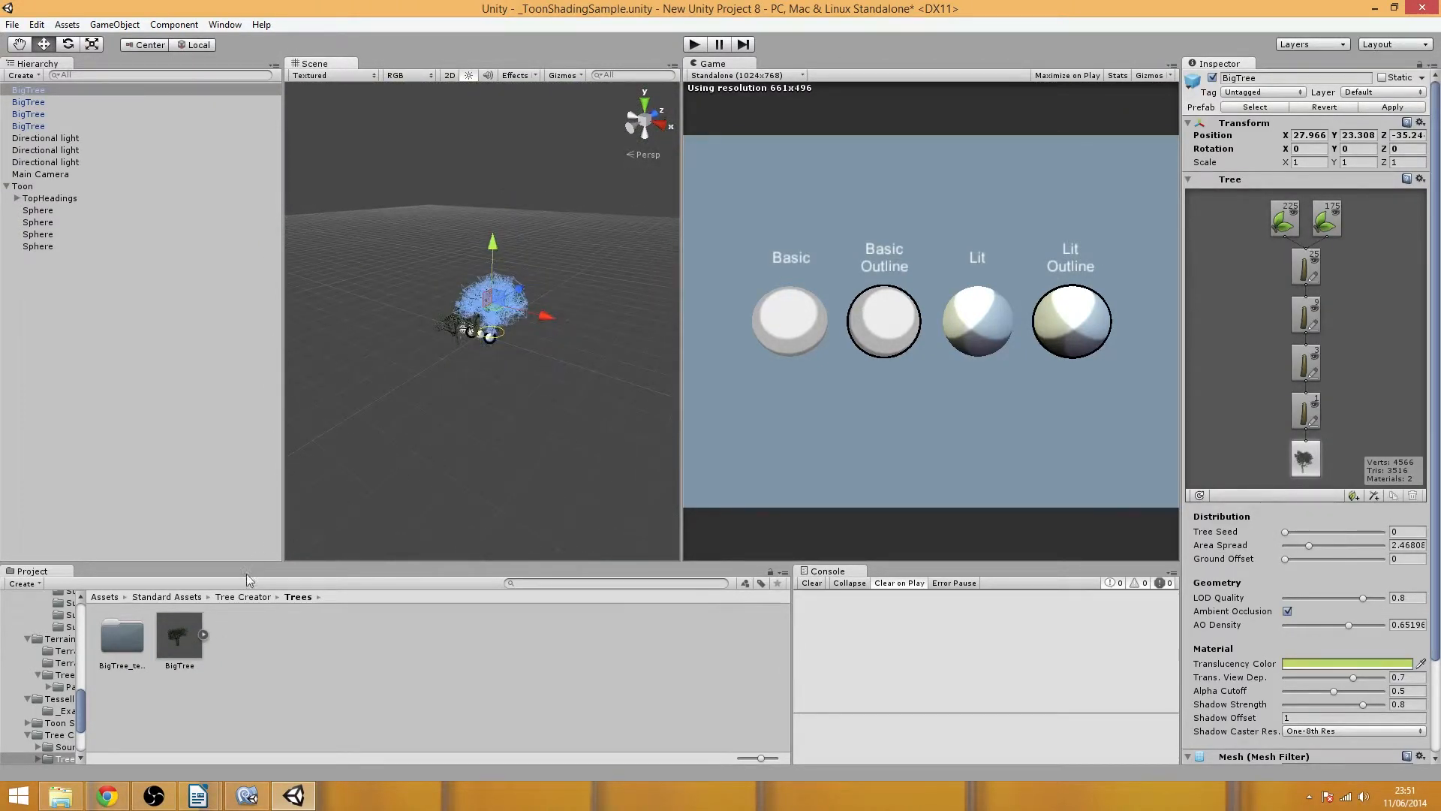
left_click_drag(186, 642, 389, 402)
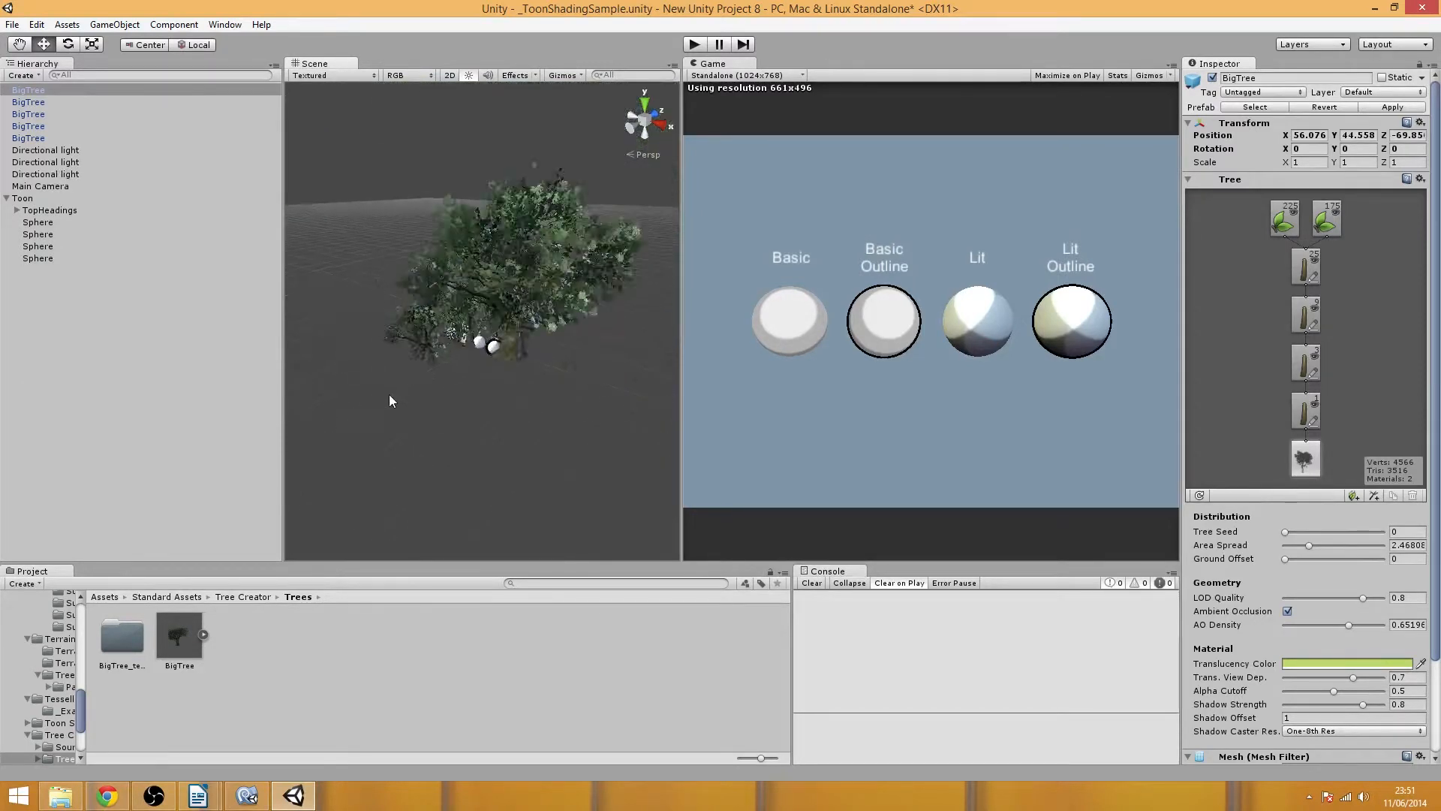
scroll(389, 401, "up", 5)
left_click_drag(180, 635, 554, 387)
scroll(552, 389, "down", 5)
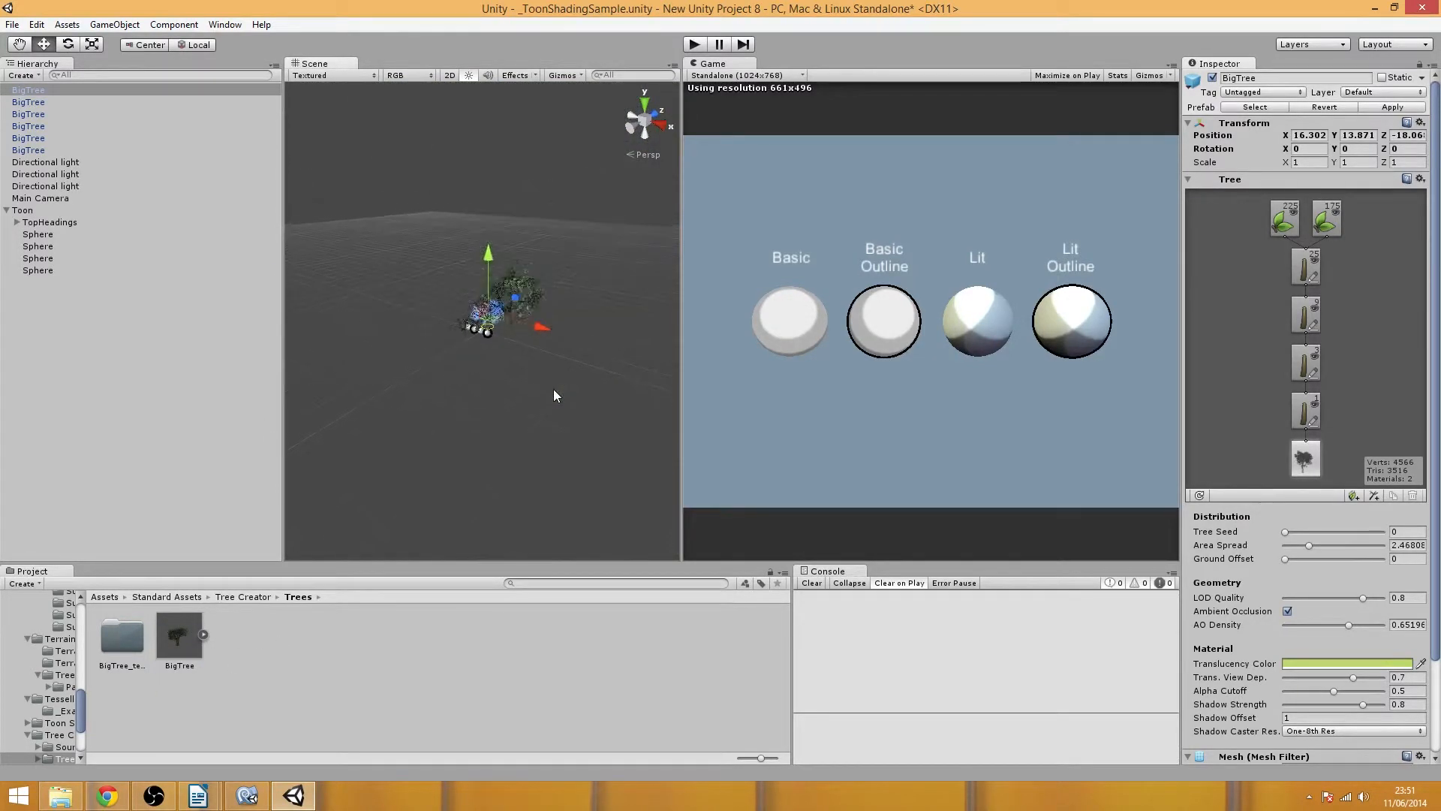
- Look through the BigTree_textures folder and return to the Standard Assets folder
double_click(120, 624)
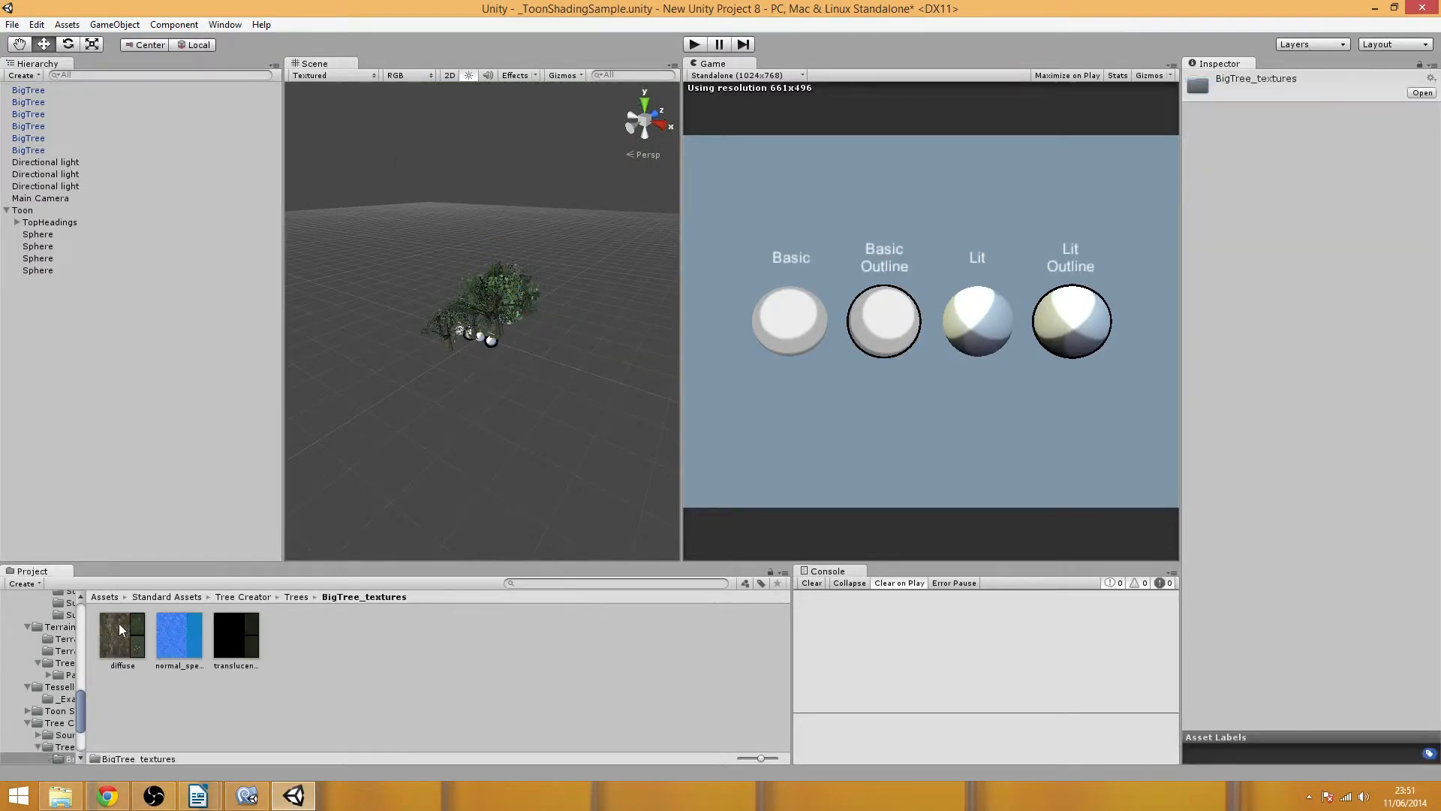
left_click(298, 596)
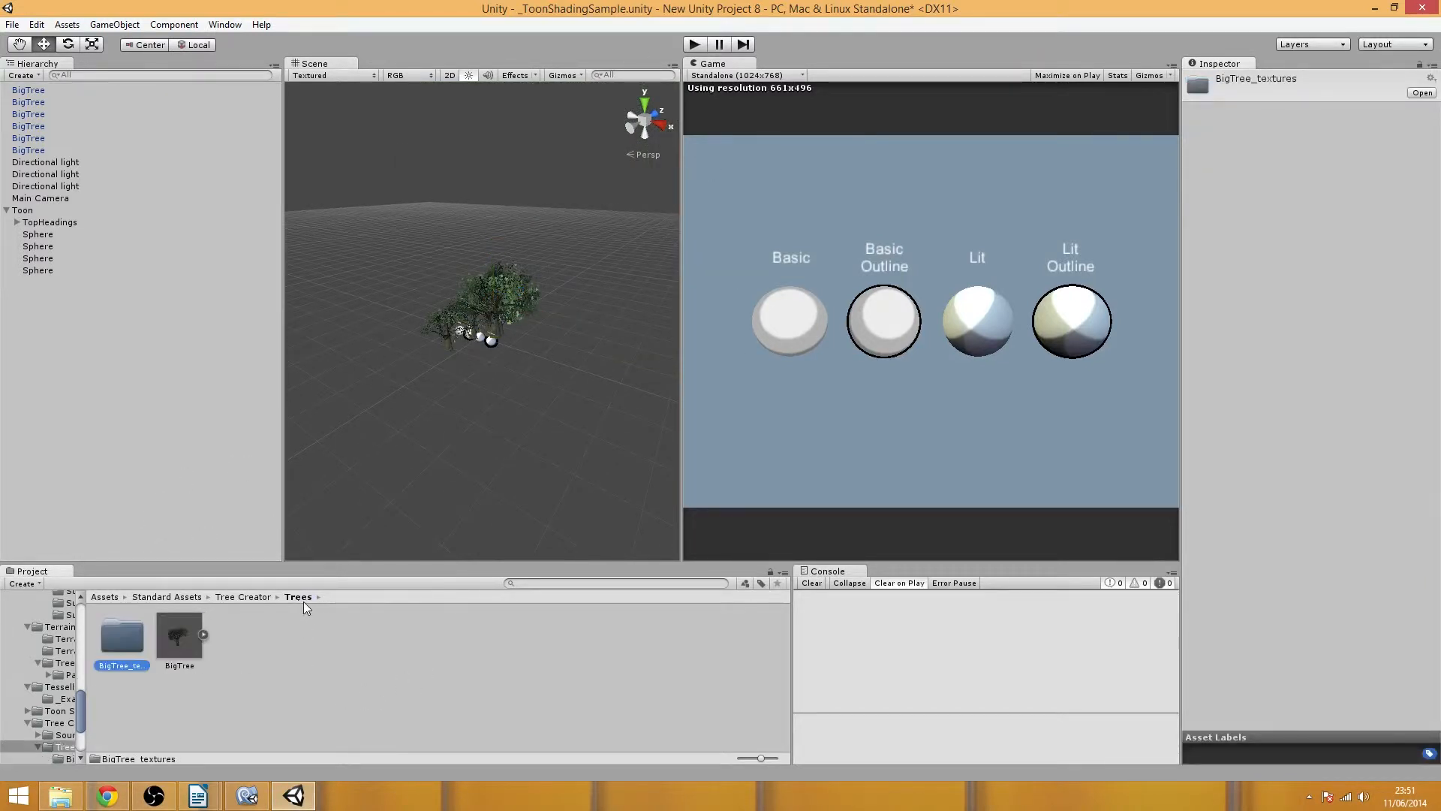
left_click(243, 596)
left_click(197, 596)
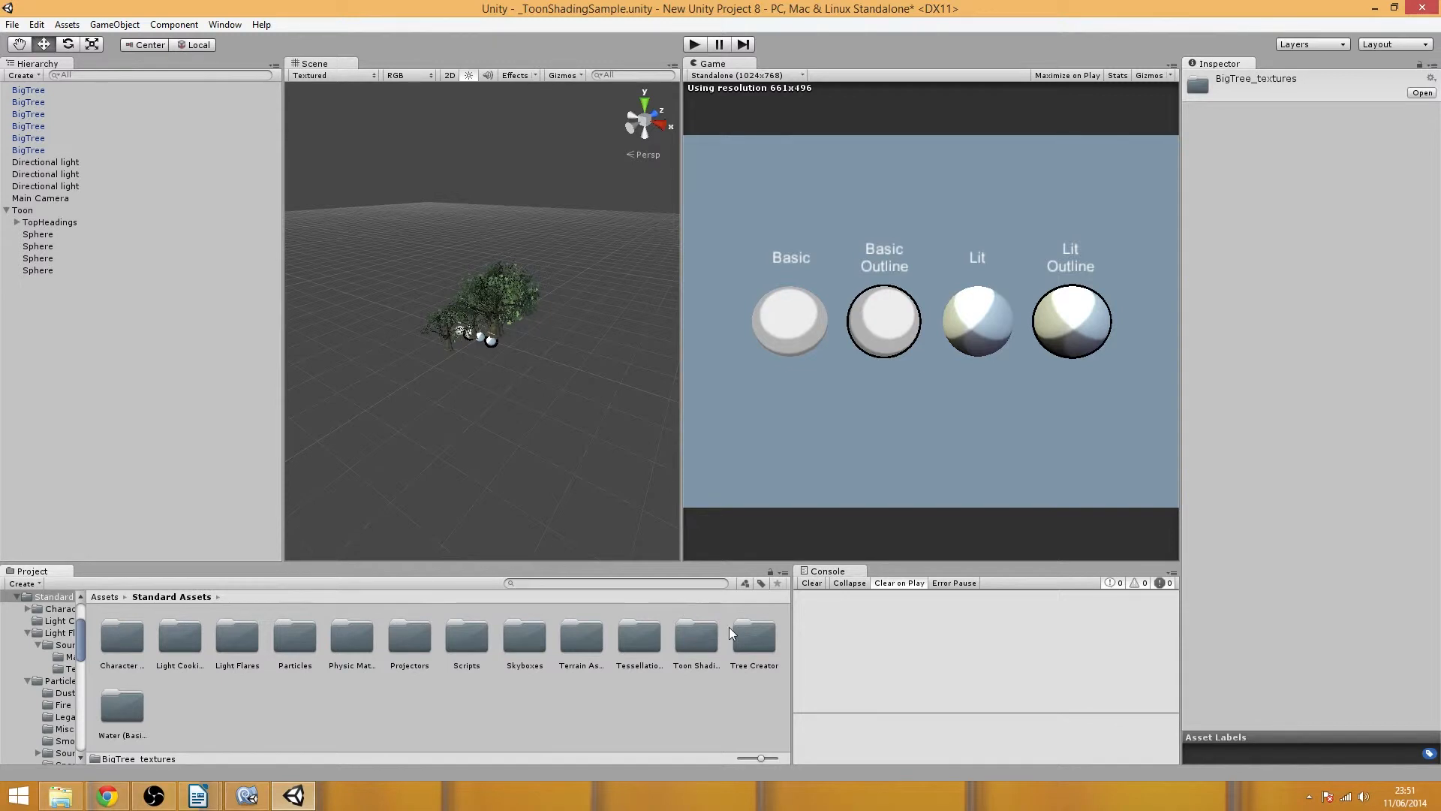
- Place the Daylight Simple Water prefab from Water (Basic) in the scene at about X 44.3, Y 36.7, Z -59.2, and deselect it
double_click(120, 709)
left_click(179, 639)
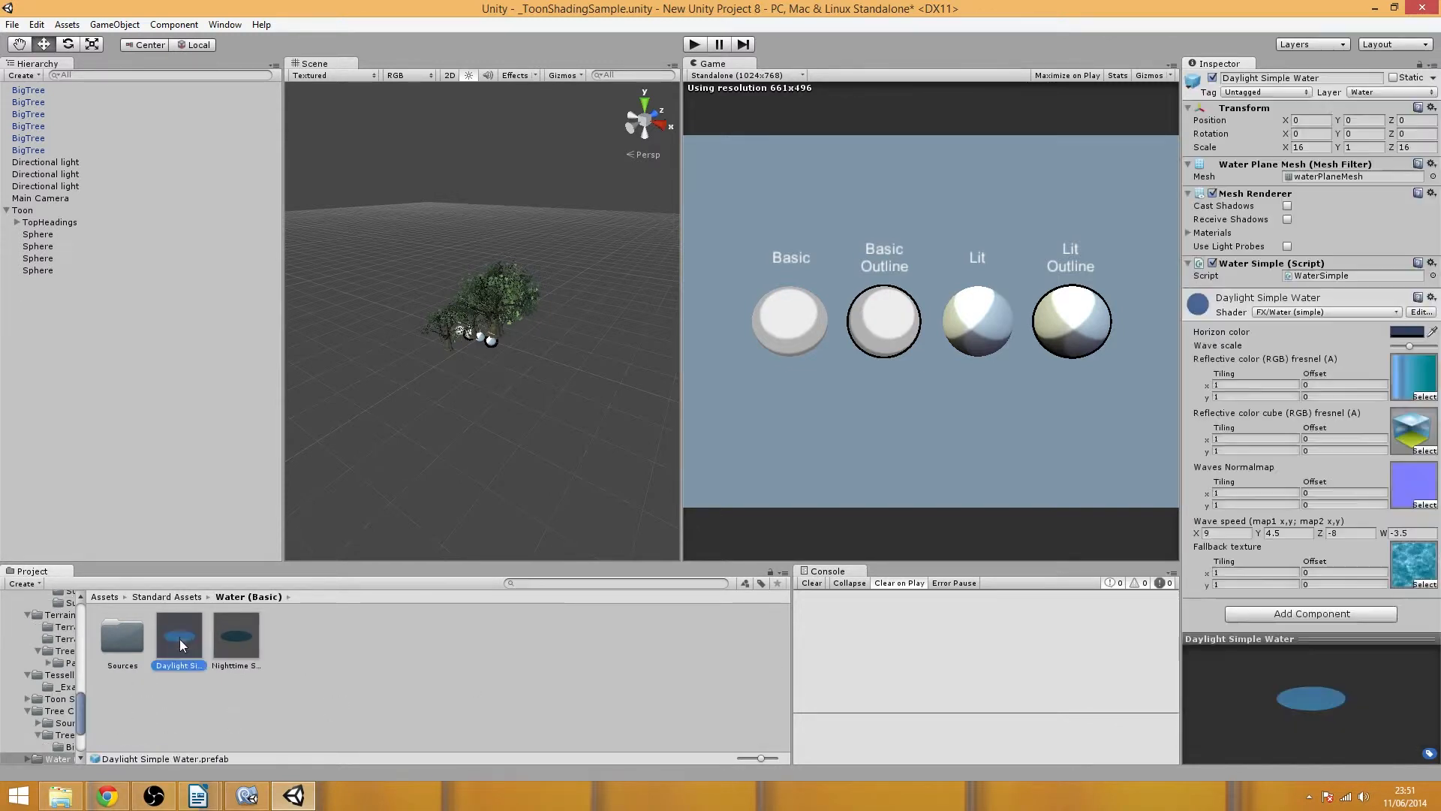
left_click_drag(178, 639, 517, 384)
scroll(473, 466, "down", 6)
scroll(436, 449, "up", 6)
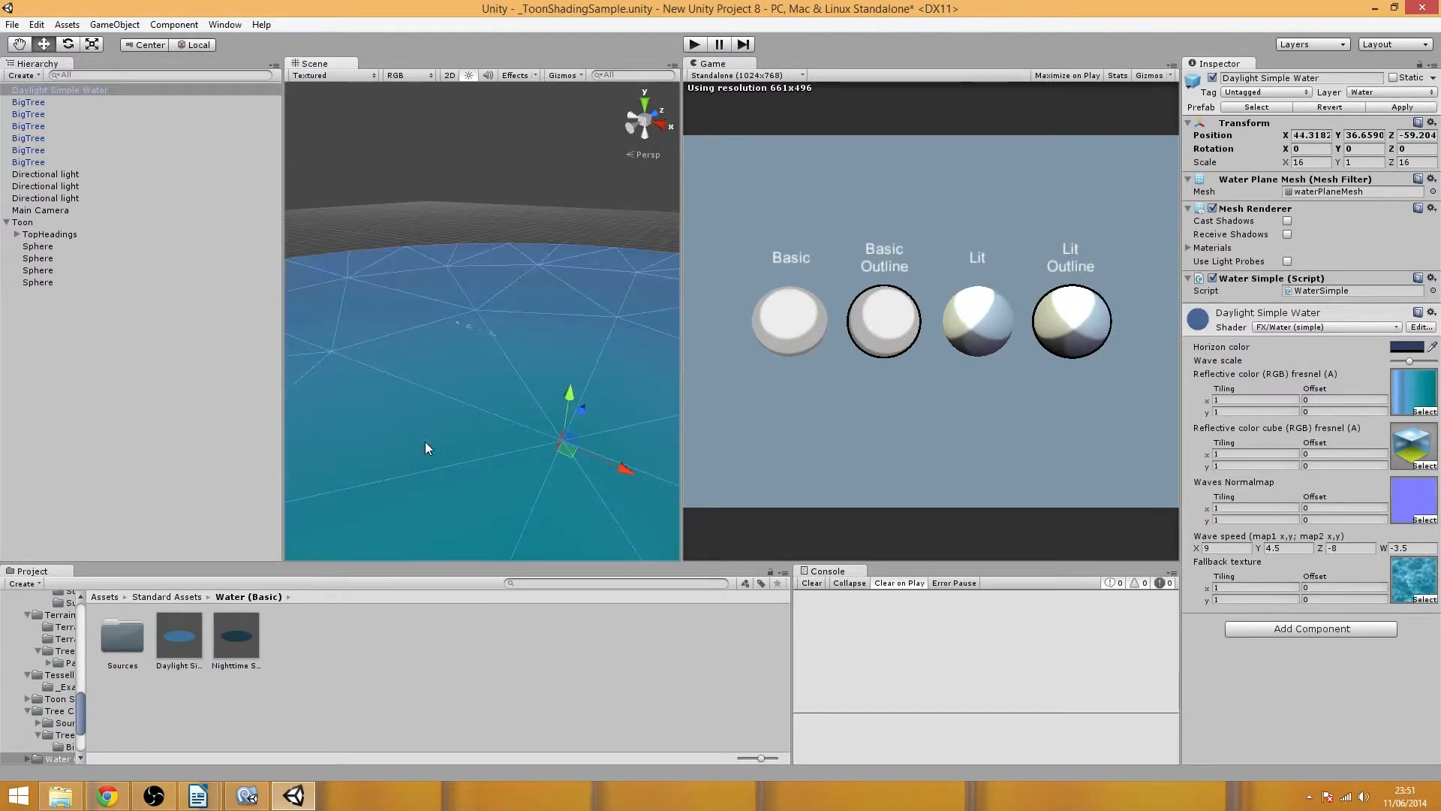
left_click(488, 195)
- Look through the Scripts and Shaders folders in Water (Basic)'s Sources, and review the folders inside Standard Assets
left_click(133, 630)
double_click(133, 629)
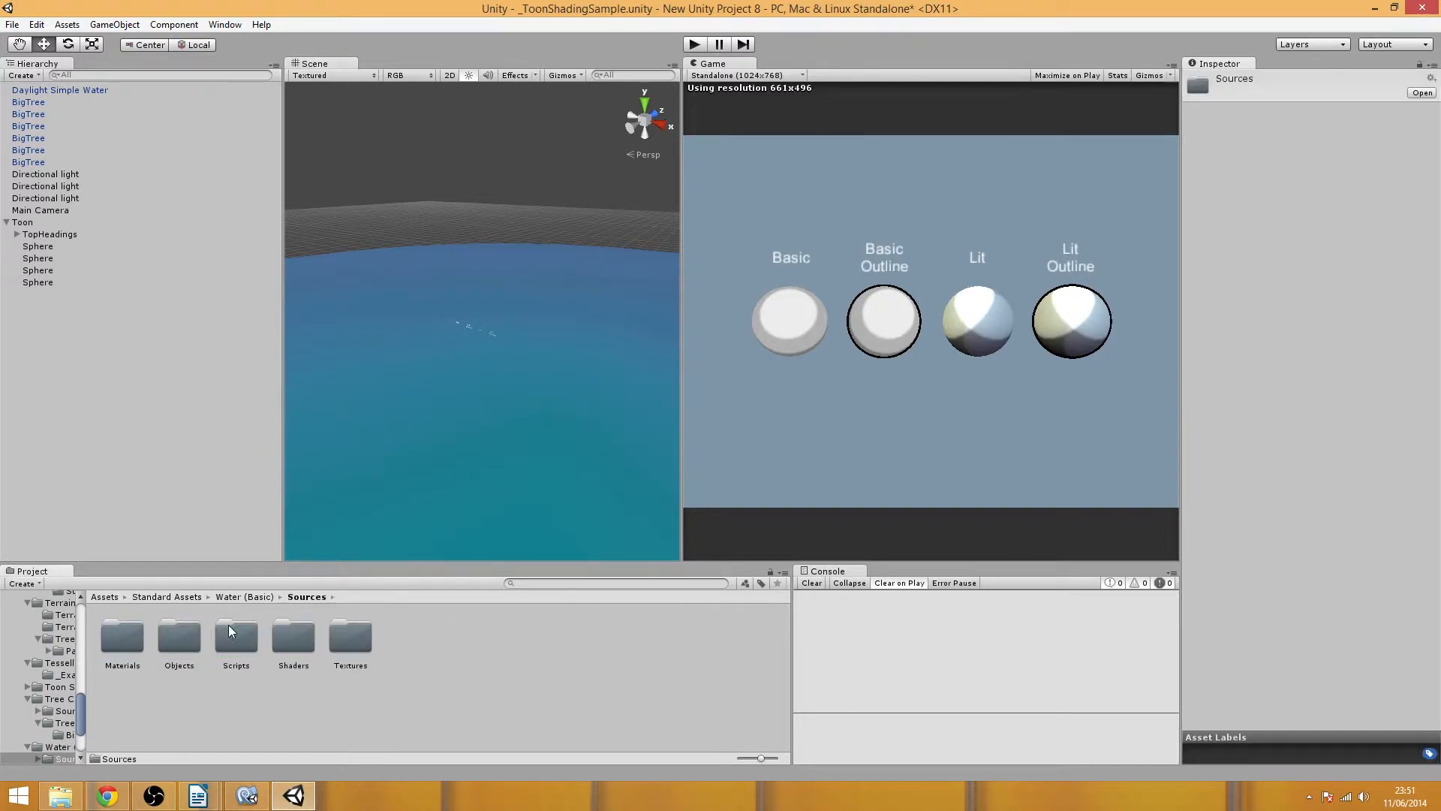
double_click(235, 639)
left_click(302, 596)
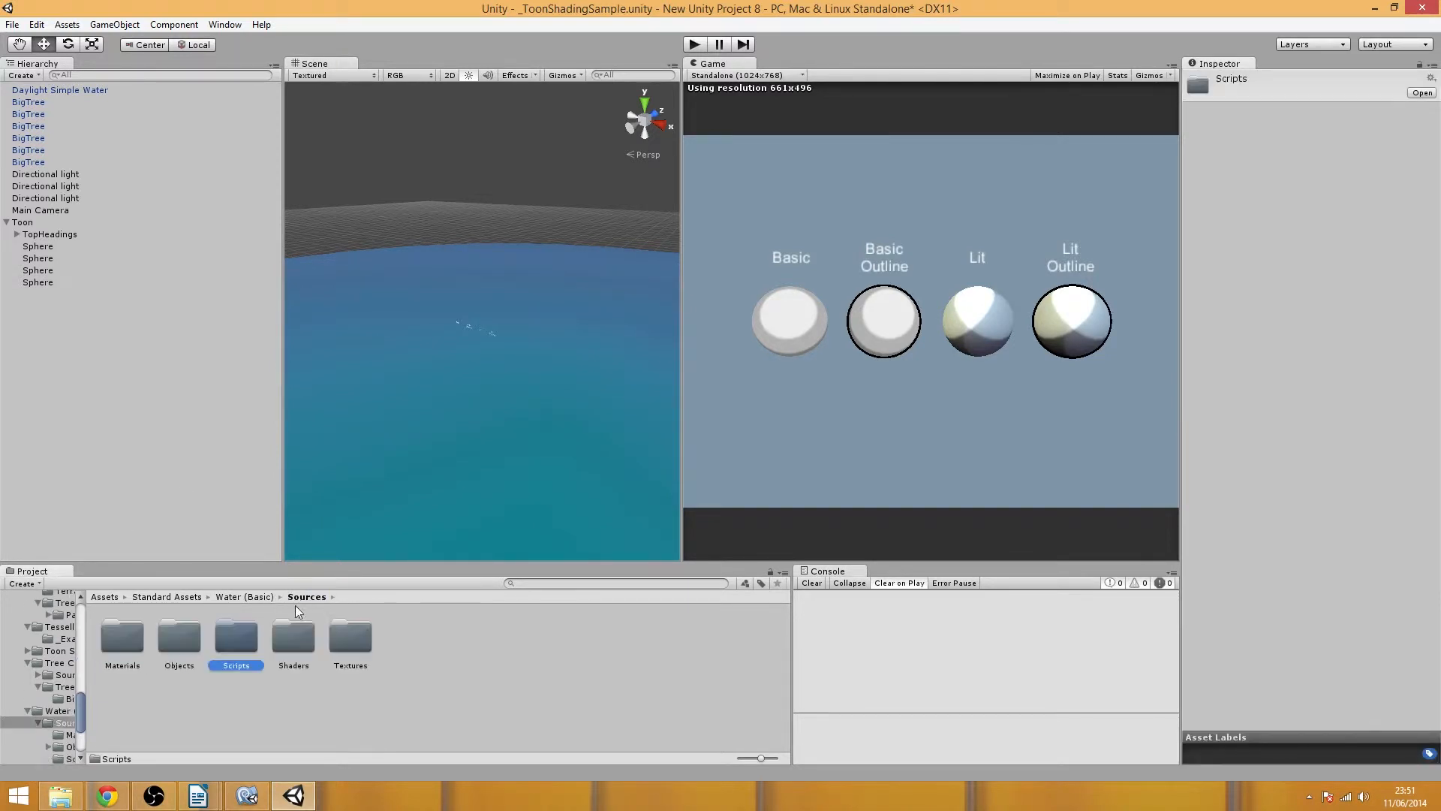
double_click(296, 636)
left_click(105, 596)
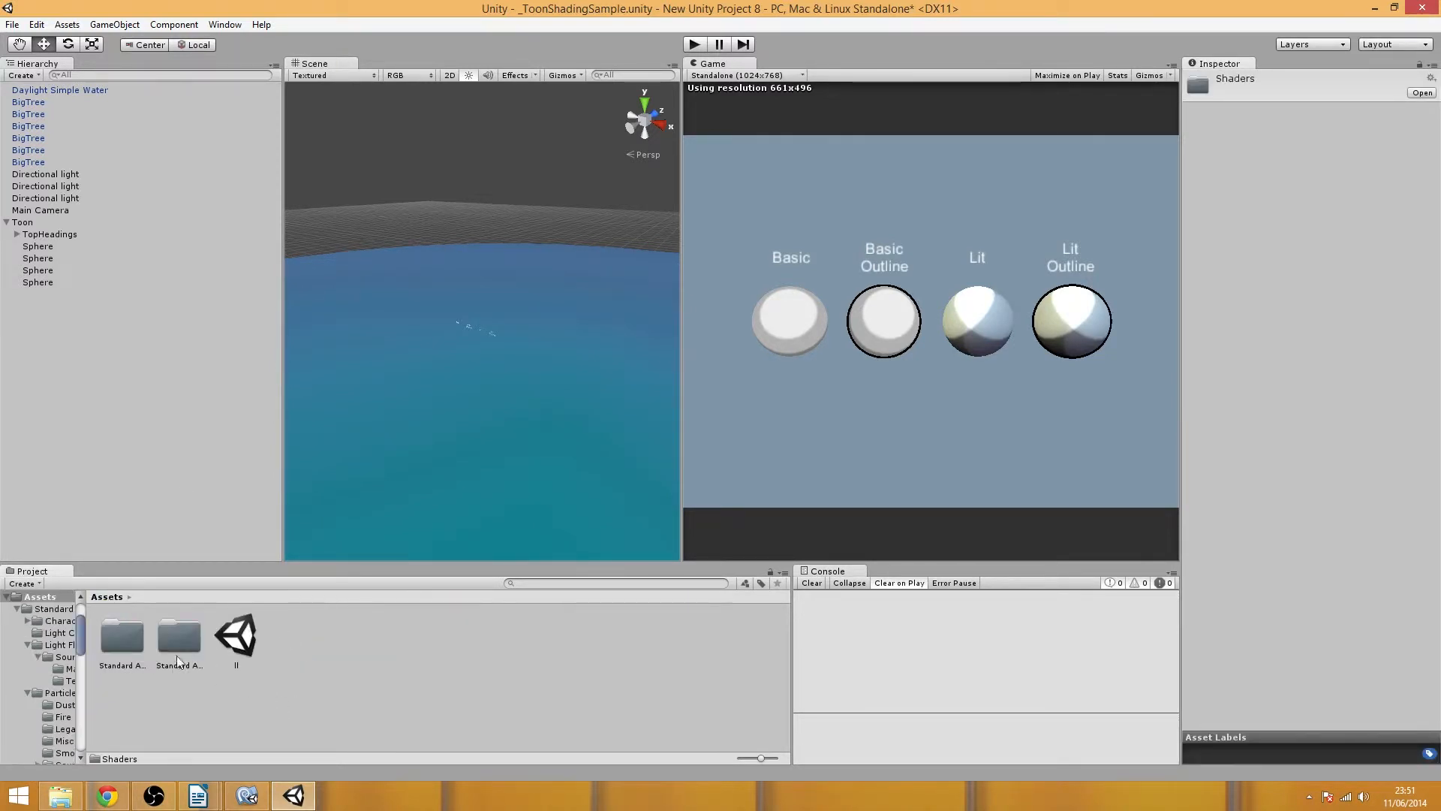
double_click(124, 624)
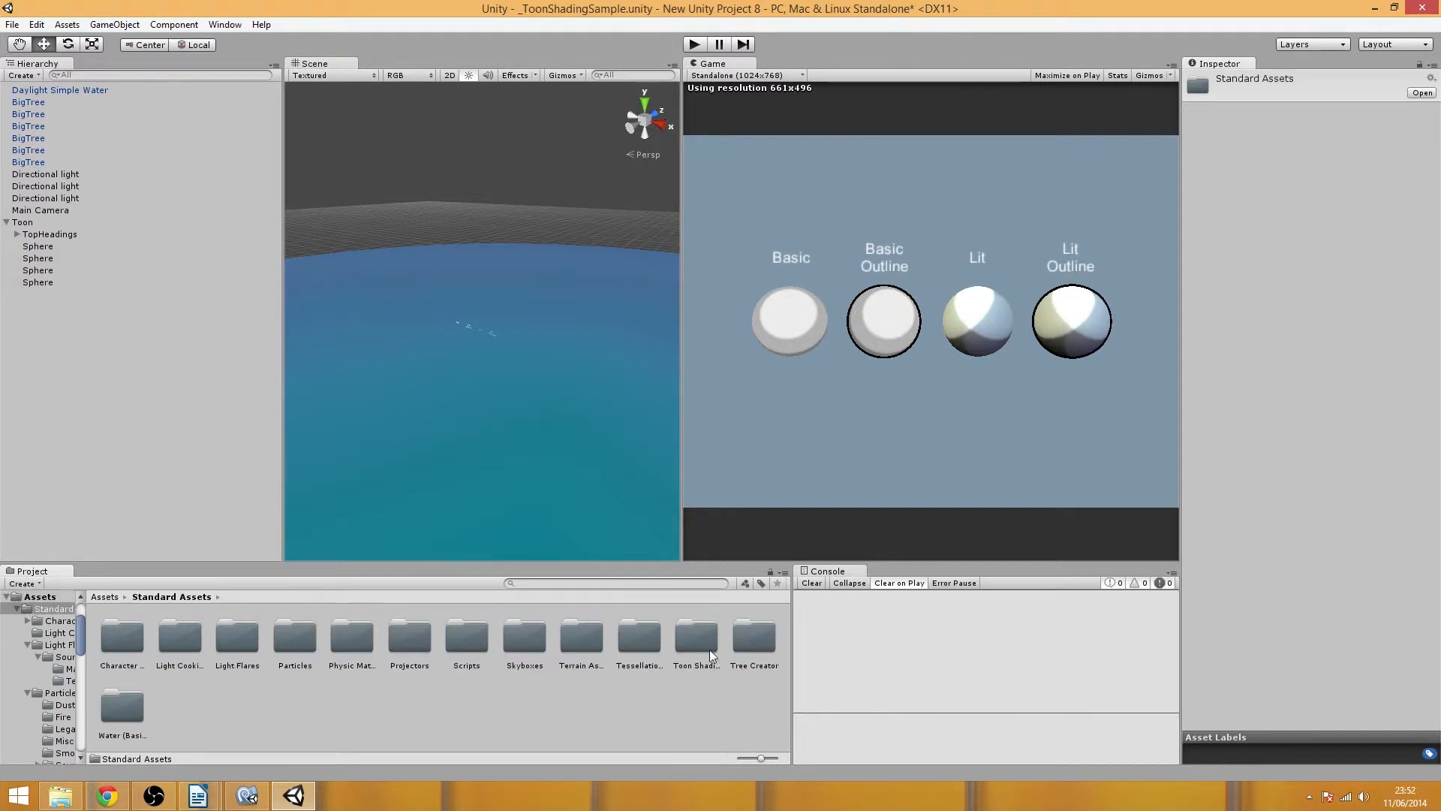
left_click(104, 598)
- Open the FirstPersonSetup scene from Standard Assets (Mobile)'s Control Setups folder, saving the changes to the _ToonShadingSample scene
double_click(197, 635)
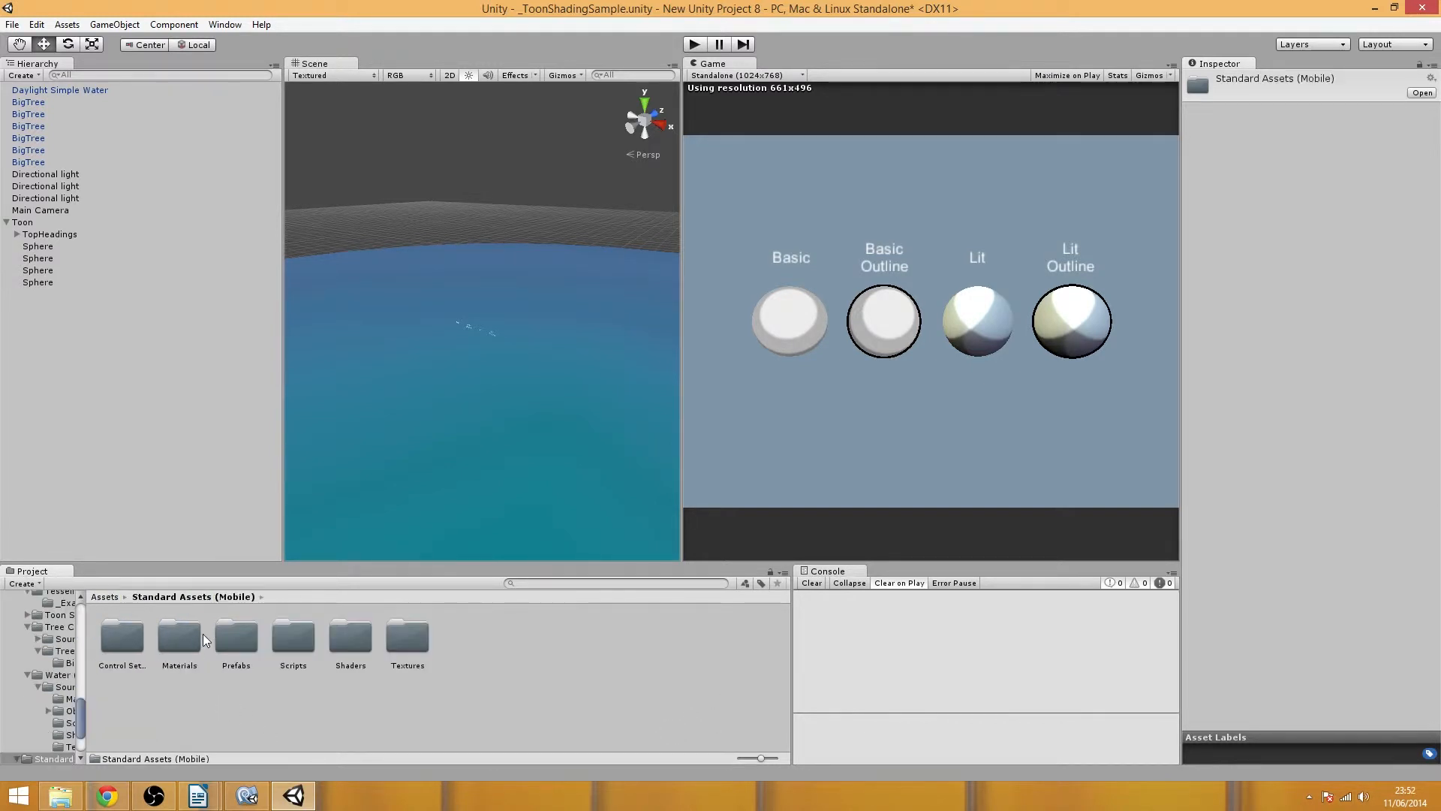
double_click(123, 632)
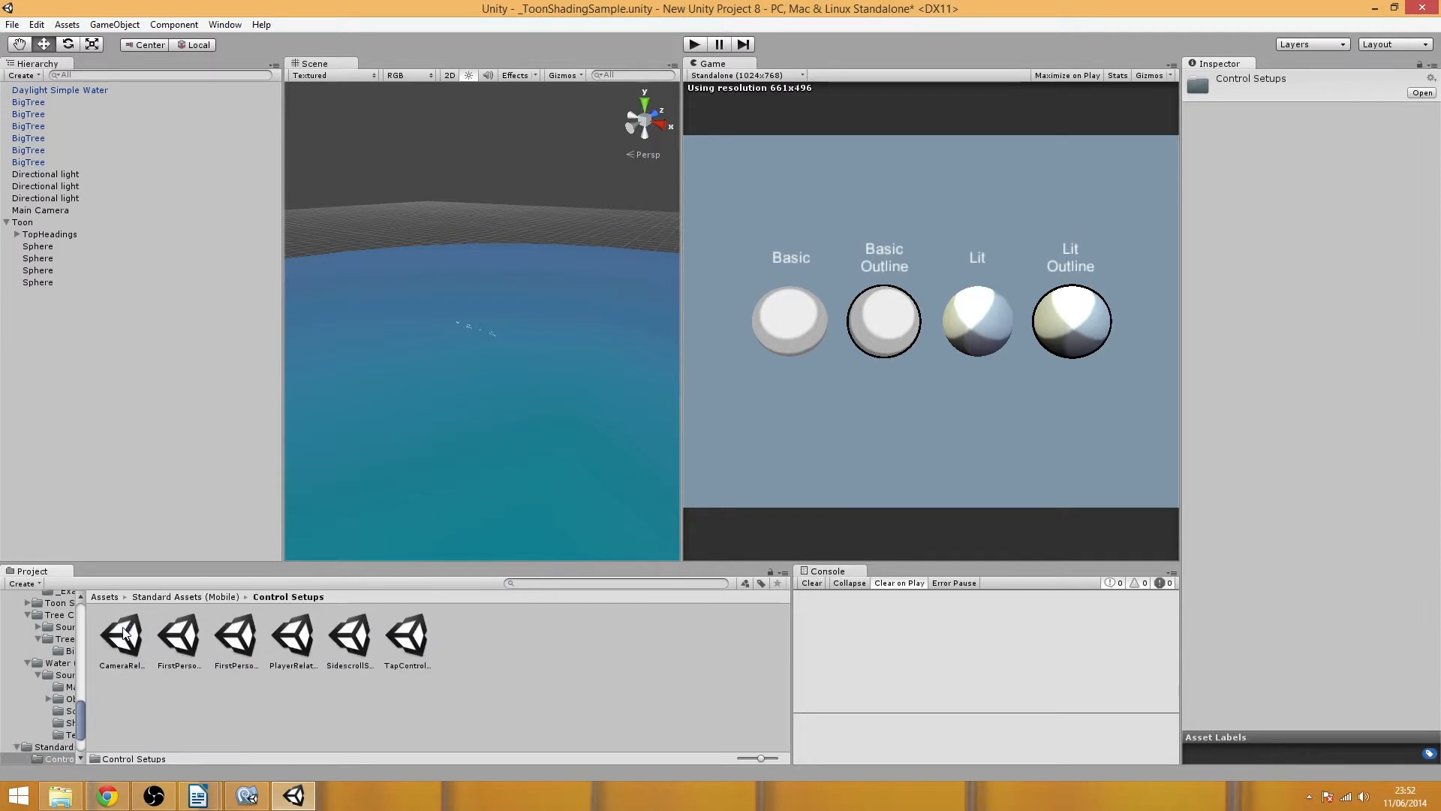
double_click(177, 644)
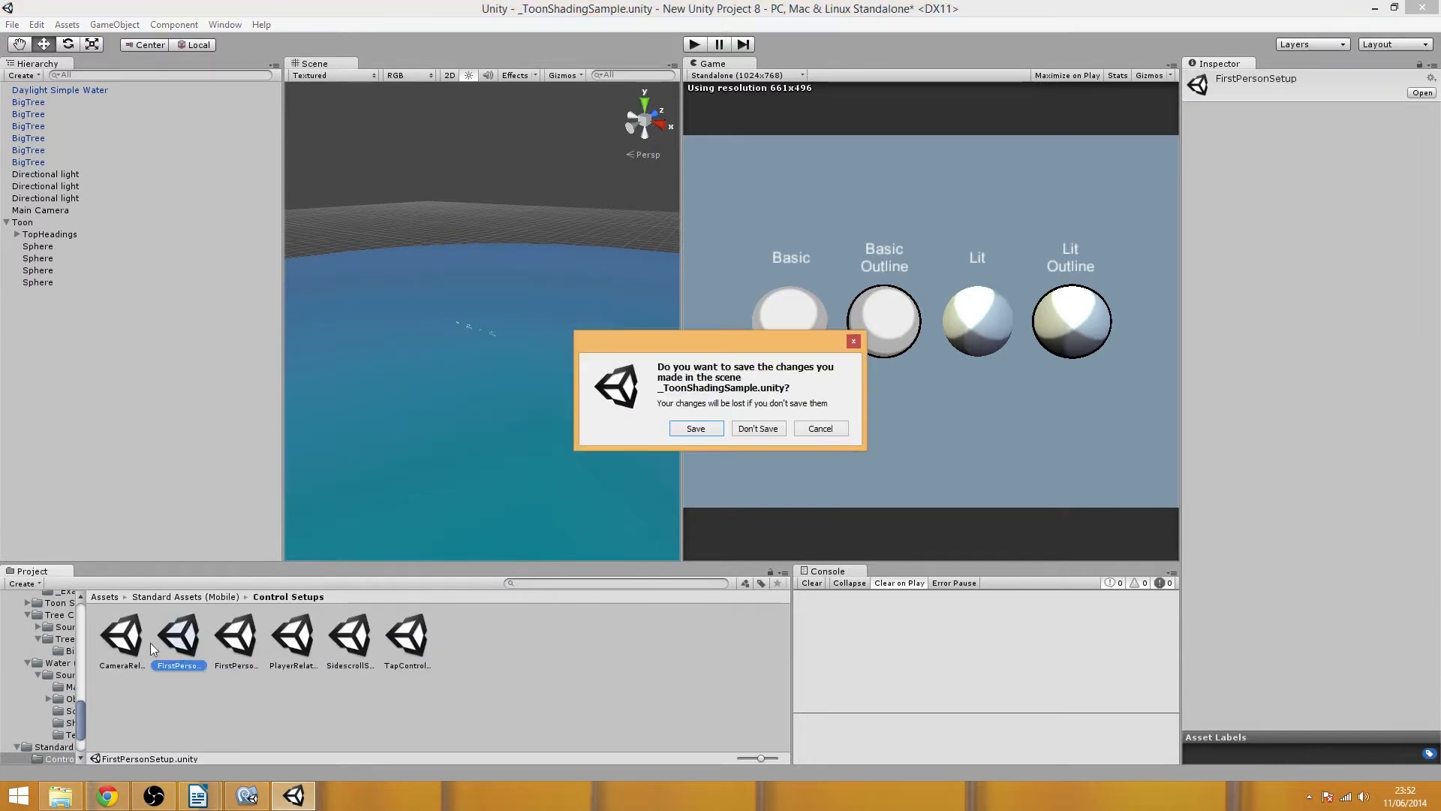
left_click(714, 428)
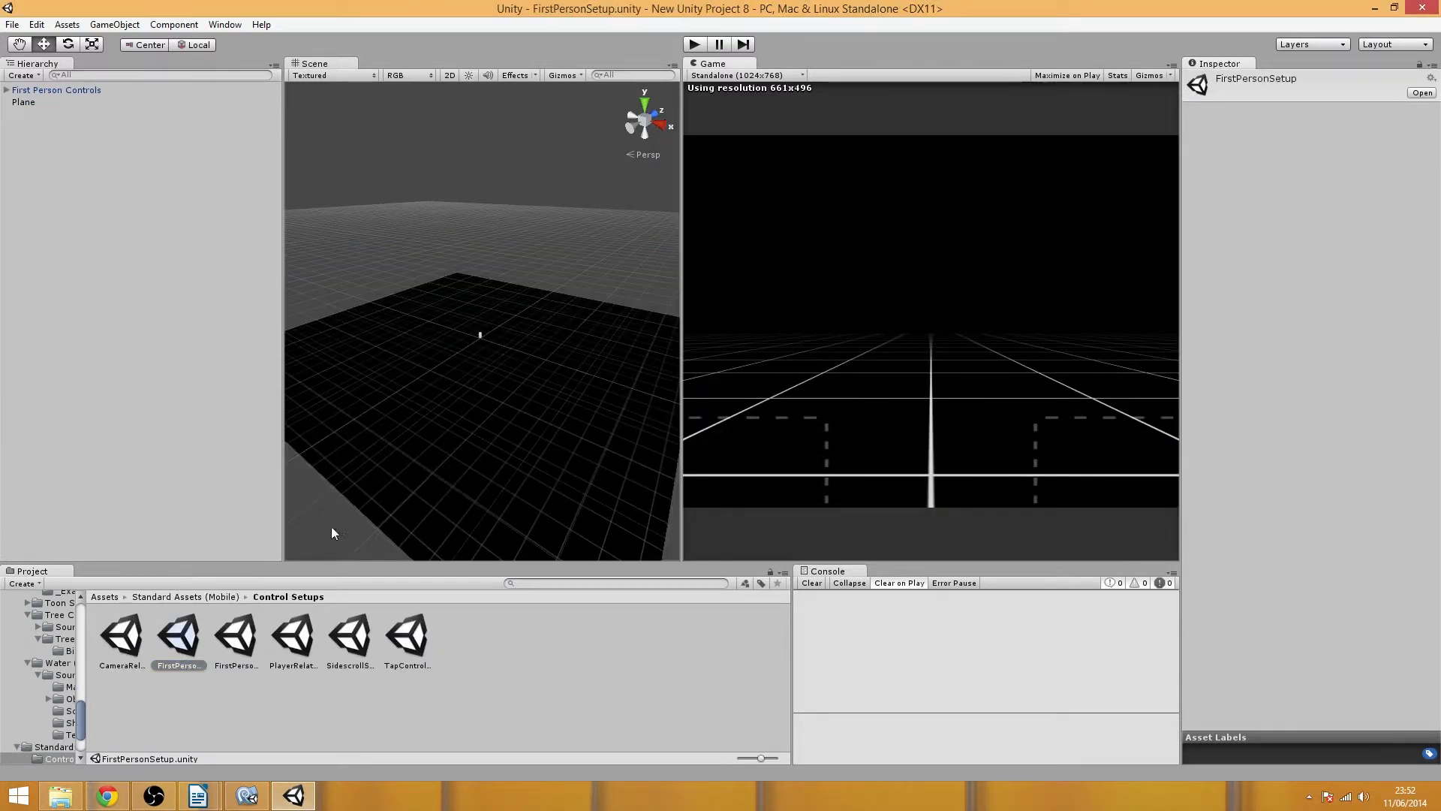
left_click(173, 664)
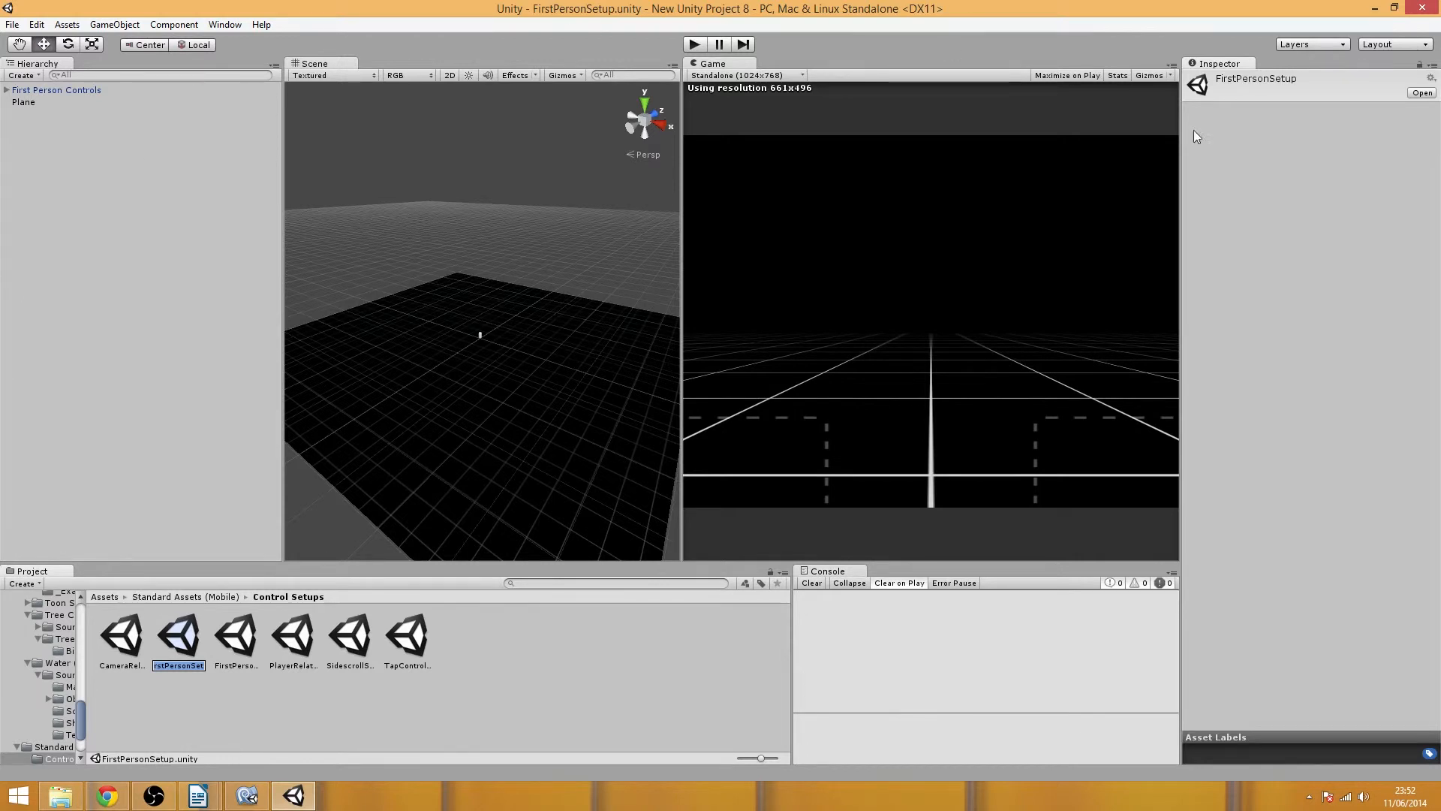
key("Return")
- Review the folders in Standard Assets (Mobile) and go back to the Standard Assets folder
left_click(150, 596)
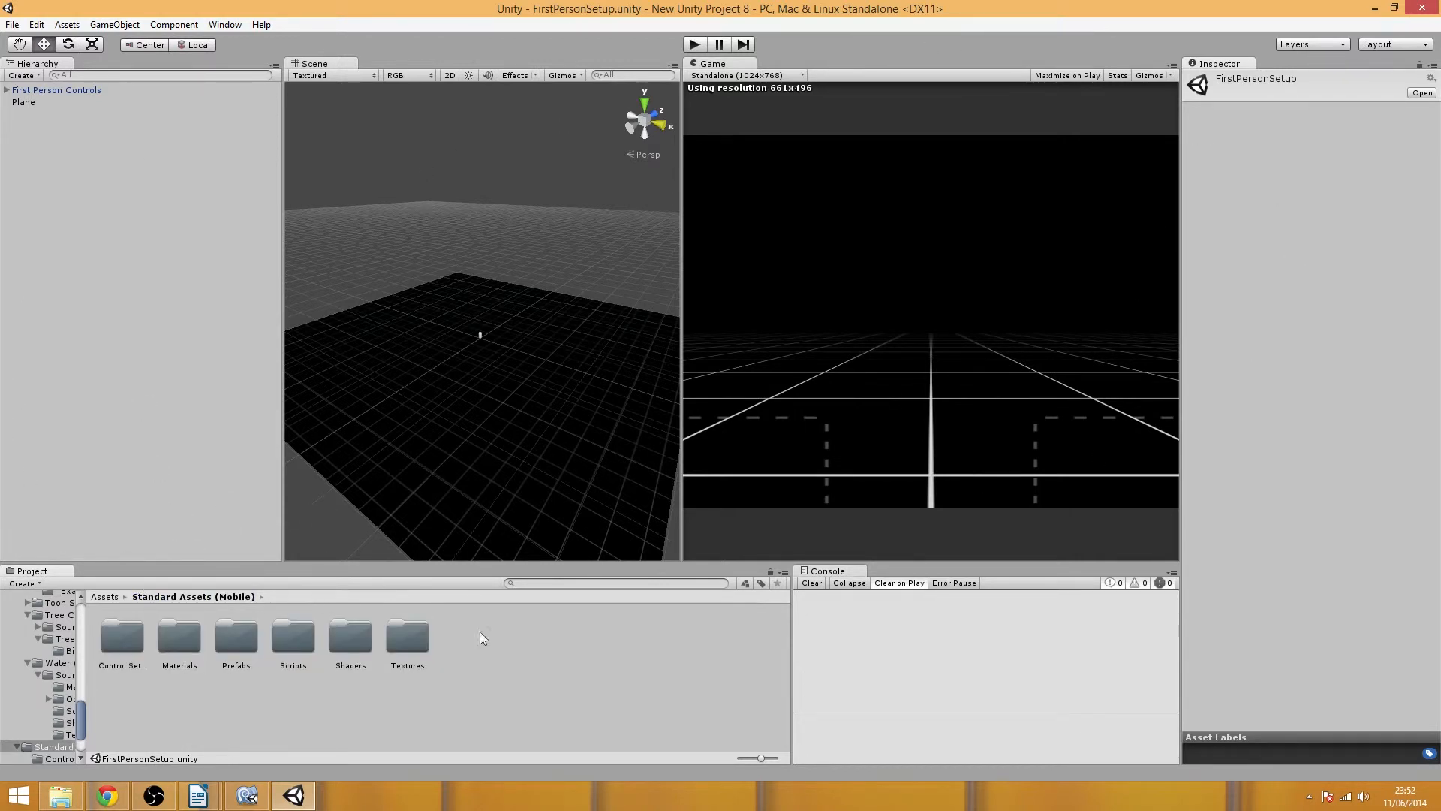
left_click(94, 596)
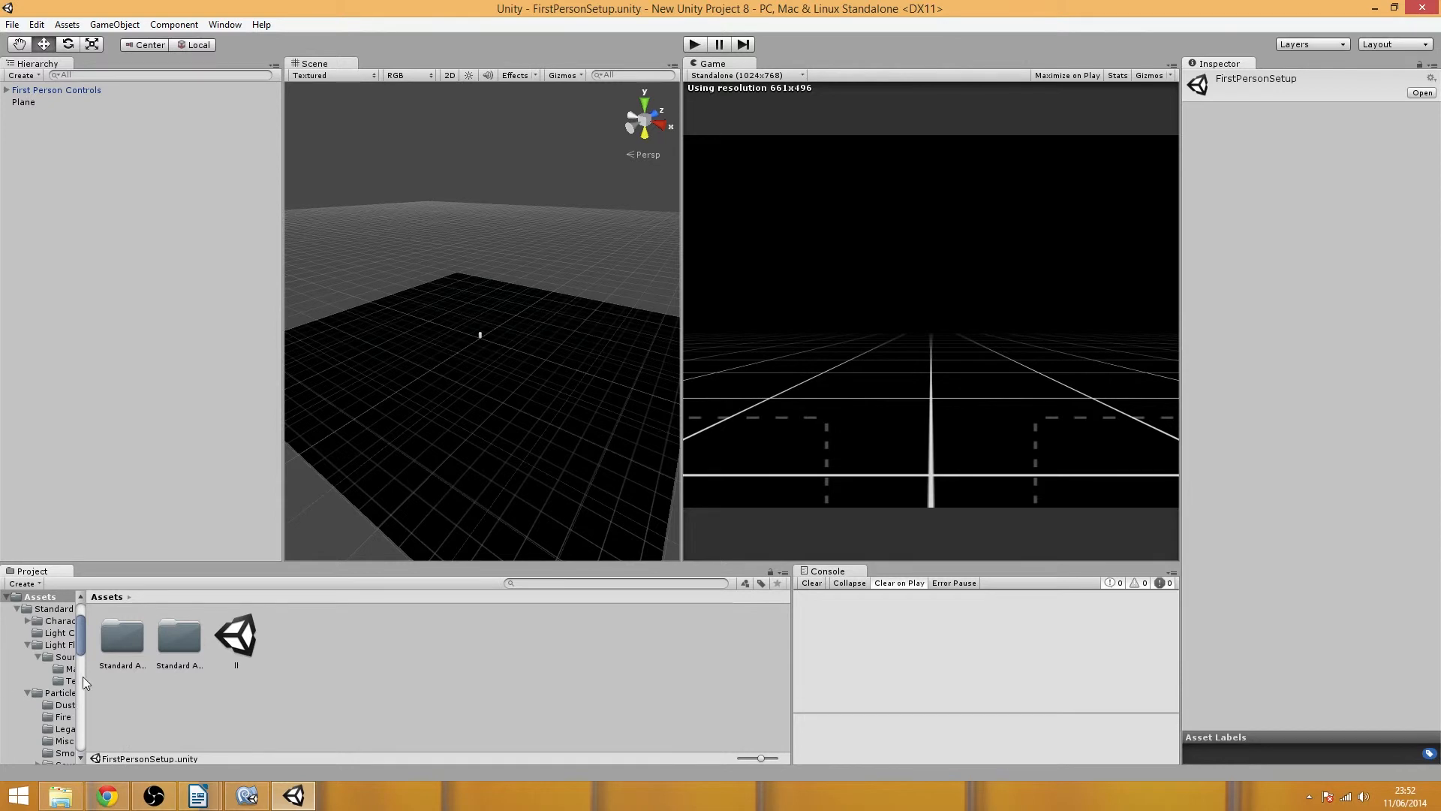
double_click(117, 651)
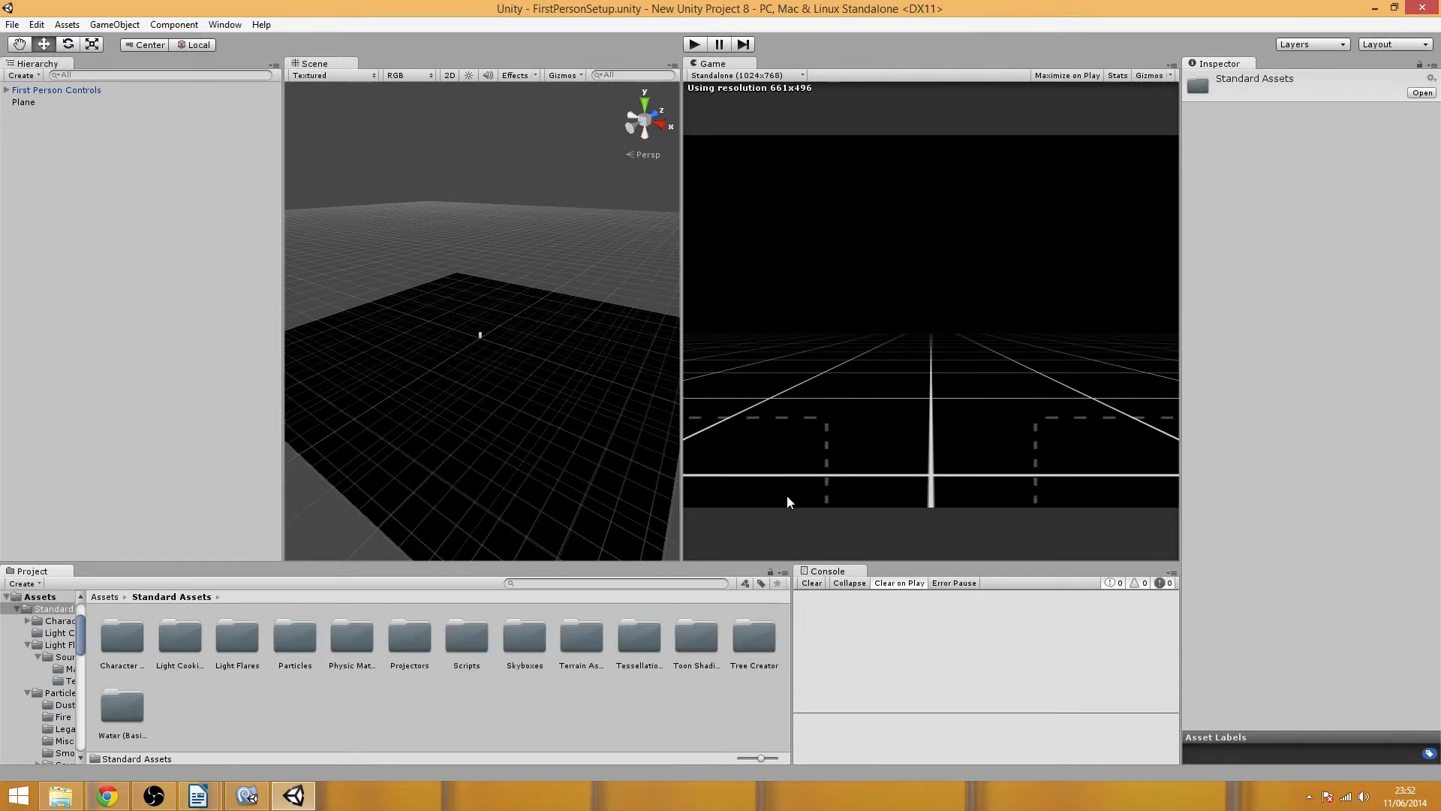